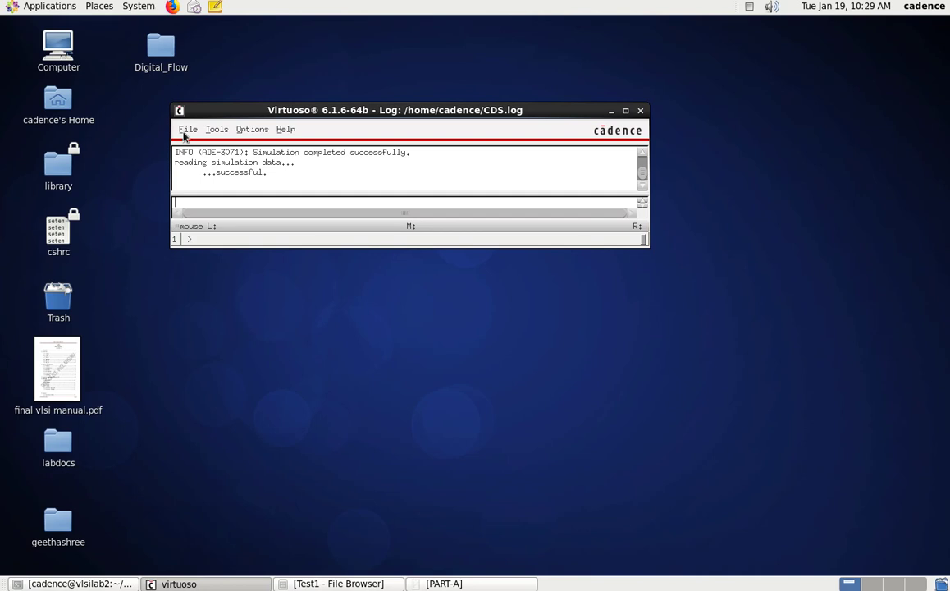
Review the existing cells in library Test1, including DiffAmplifier_sche, DiffAmplifier_test and CommonSource_sche, without opening any of them
{"action": "left_click", "coordinate": [186, 131]}
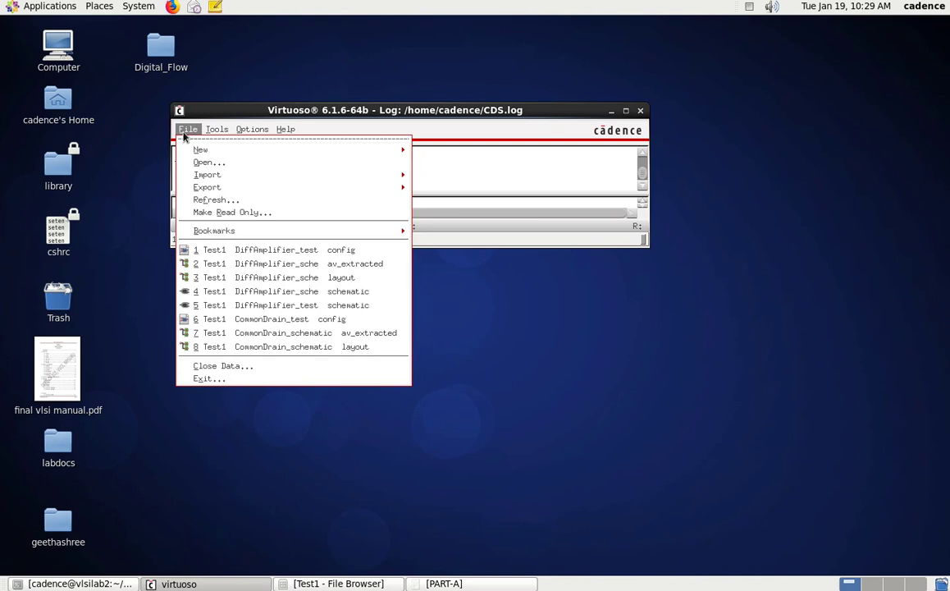
{"action": "left_click", "coordinate": [351, 163]}
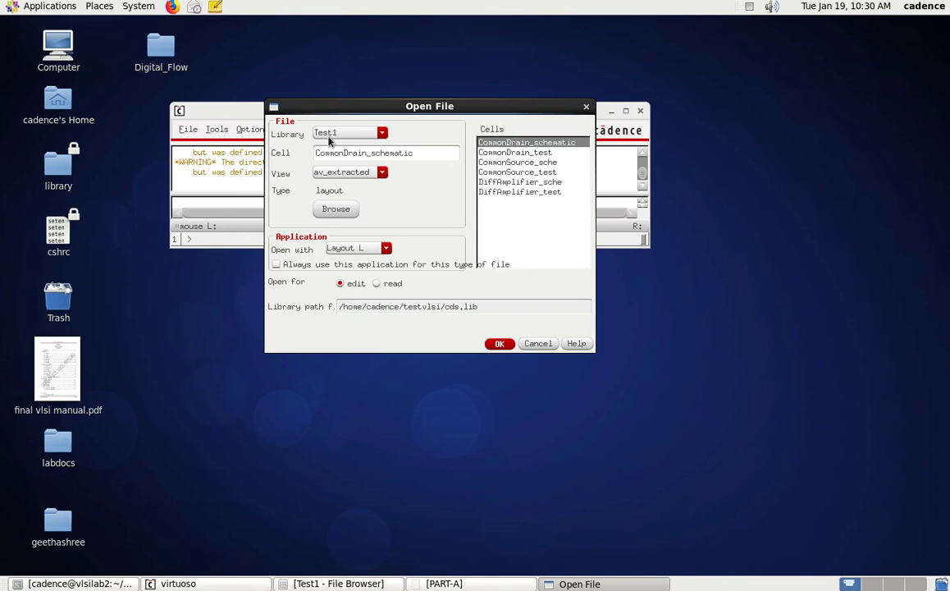
{"action": "left_click", "coordinate": [512, 184]}
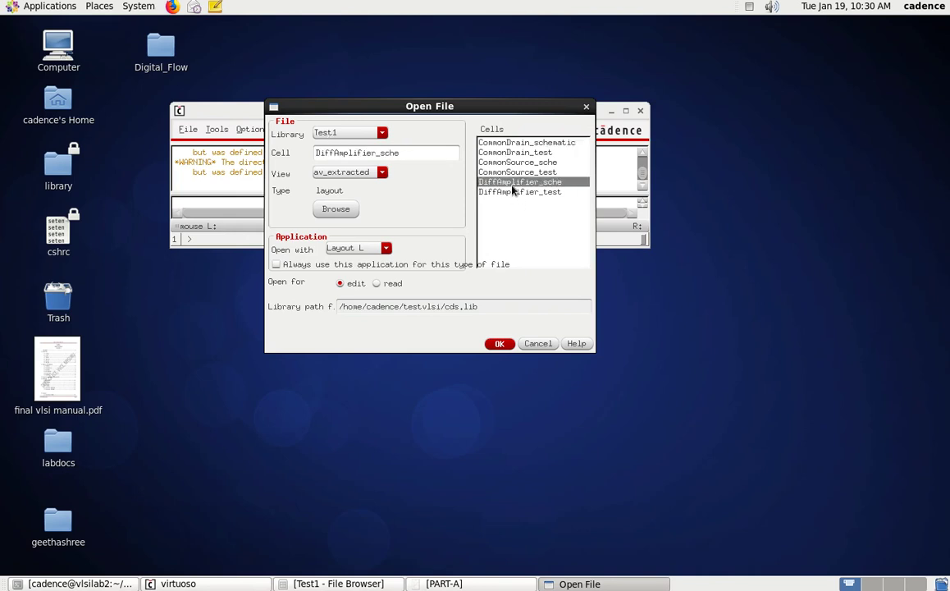
{"action": "left_click", "coordinate": [512, 190]}
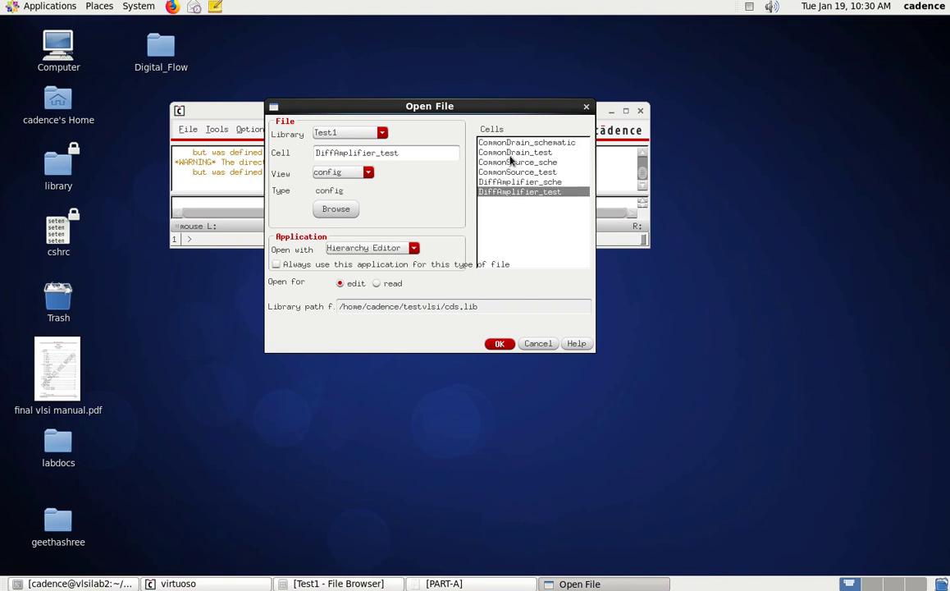
{"action": "left_click", "coordinate": [515, 162]}
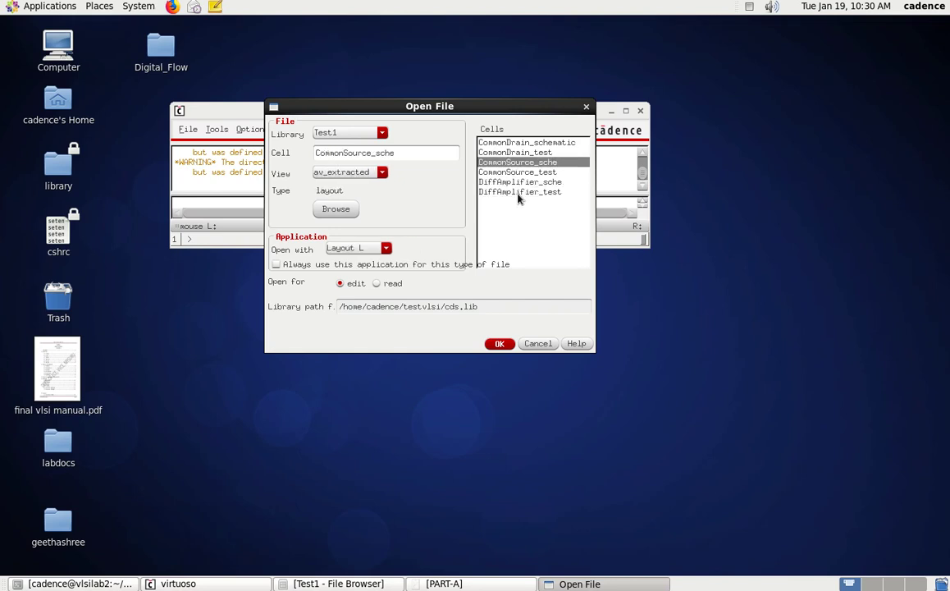
{"action": "left_click", "coordinate": [517, 192]}
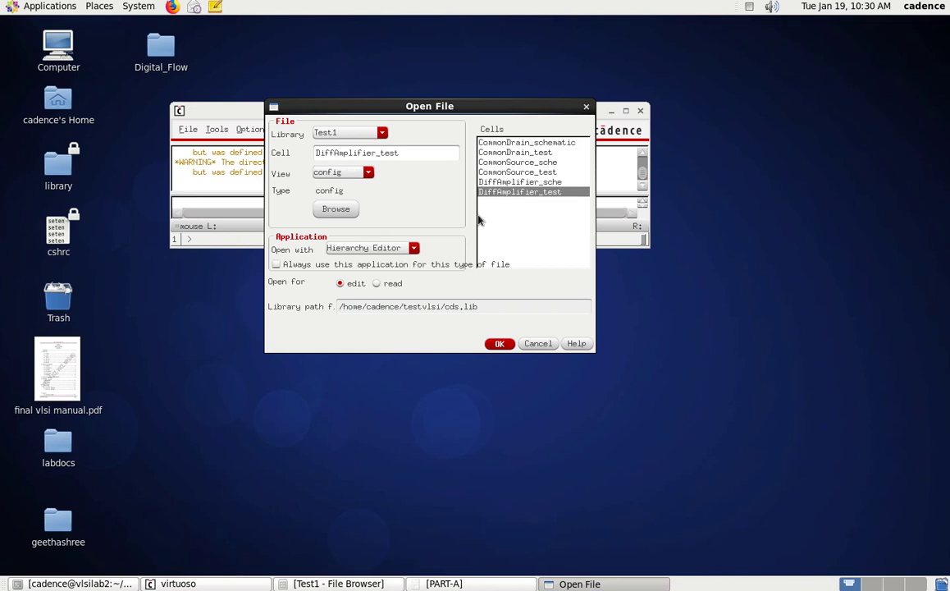
{"action": "left_click", "coordinate": [535, 344]}
Create a new schematic cellview named Opamp_sche in library Test1 and maximize its editor window
{"action": "left_click", "coordinate": [188, 131]}
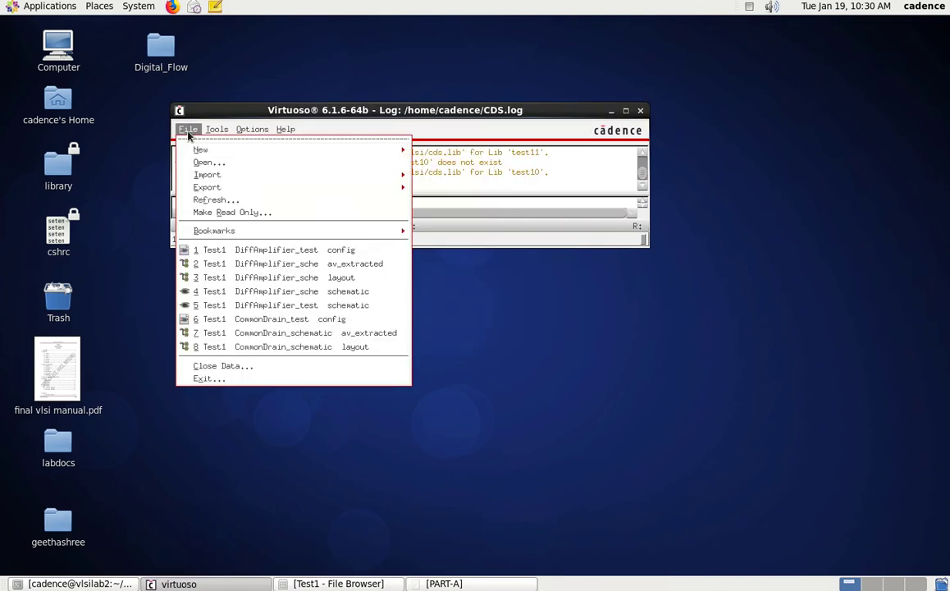
{"action": "mouse_move", "coordinate": [209, 149]}
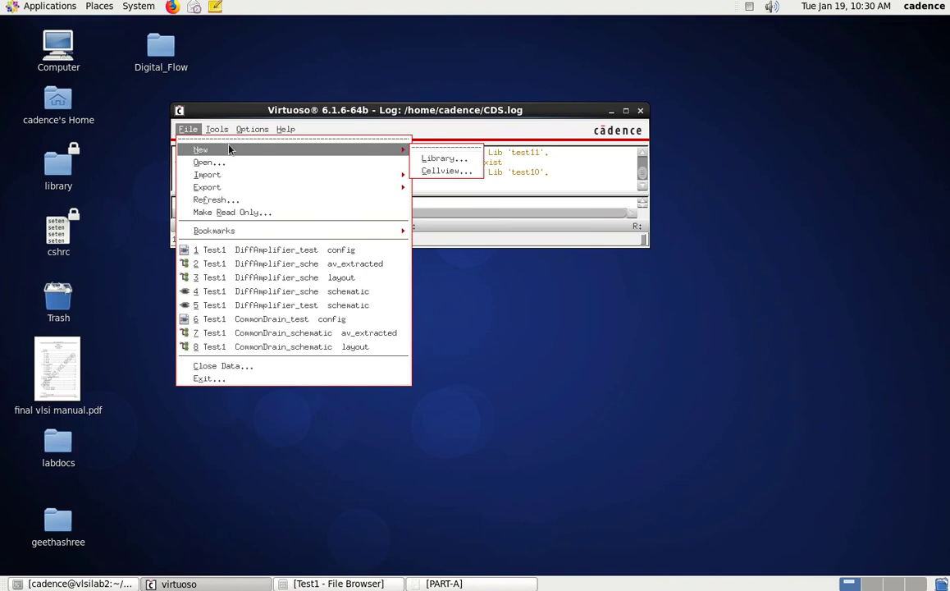
{"action": "left_click", "coordinate": [445, 172]}
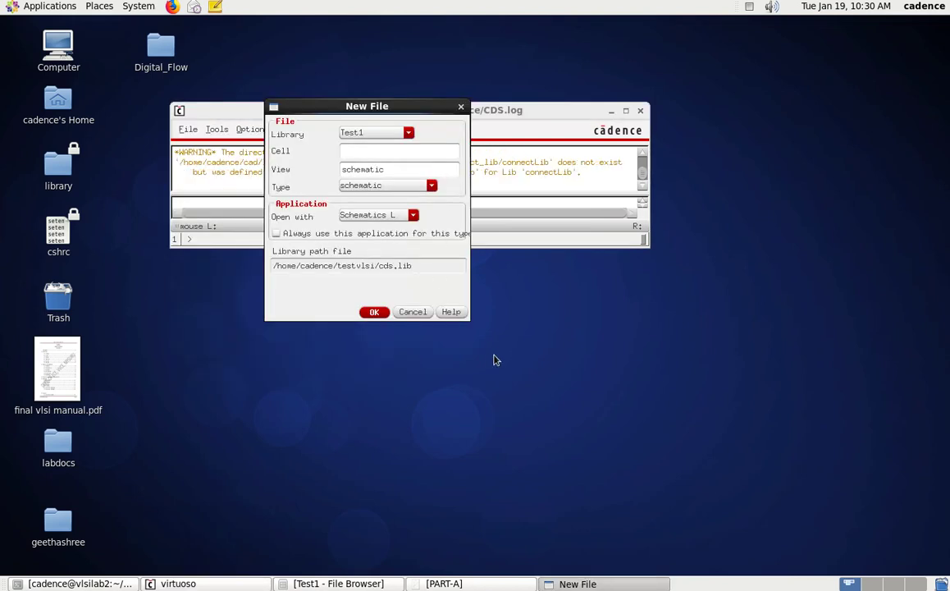
{"action": "type", "text": "Opamp_sche"}
{"action": "left_click", "coordinate": [371, 312]}
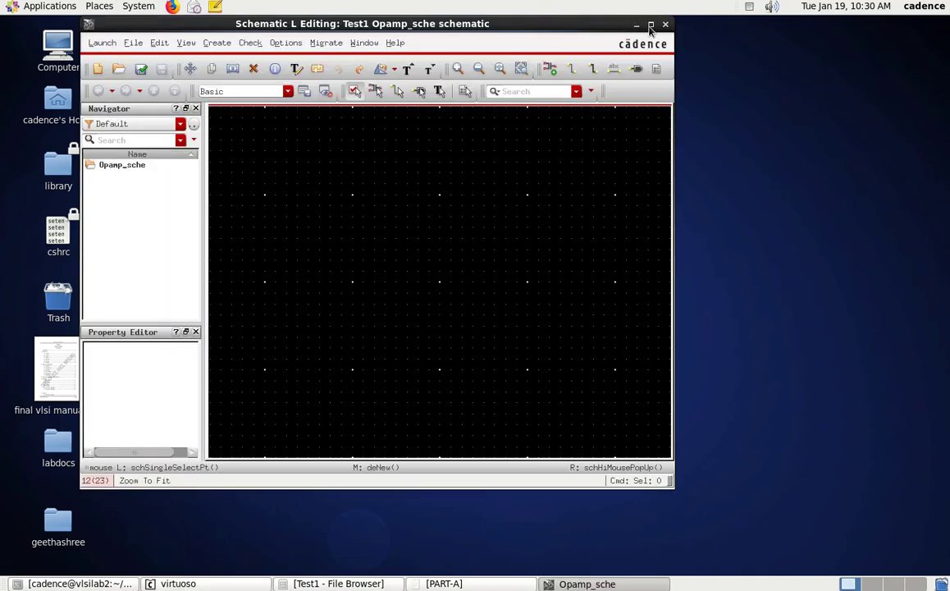
{"action": "double_click", "coordinate": [584, 21]}
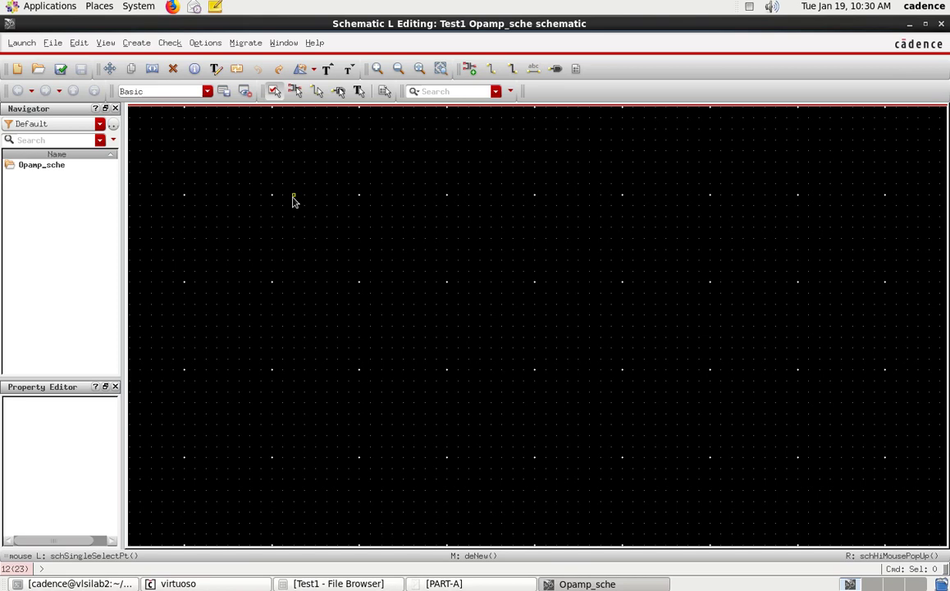
Place an instance of the DiffAmplifier_sche symbol from library Test1 in the left-centre area of the empty schematic
{"action": "left_click", "coordinate": [128, 45]}
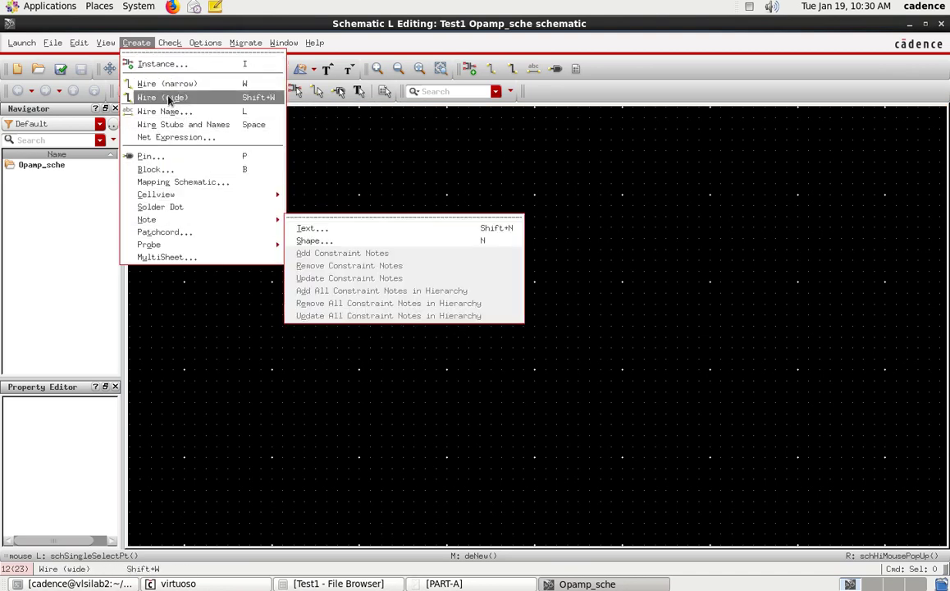
{"action": "left_click", "coordinate": [145, 62]}
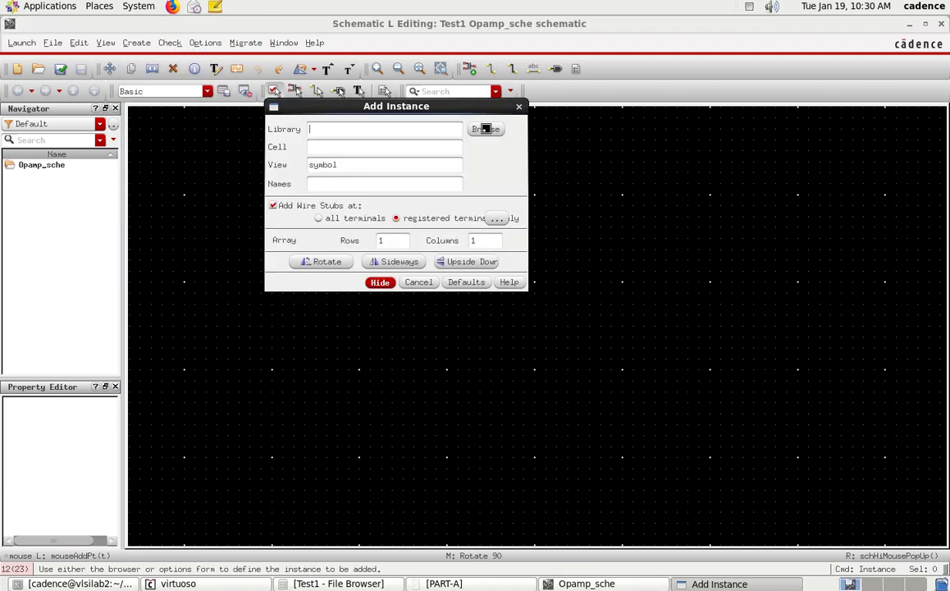
{"action": "left_click", "coordinate": [486, 129]}
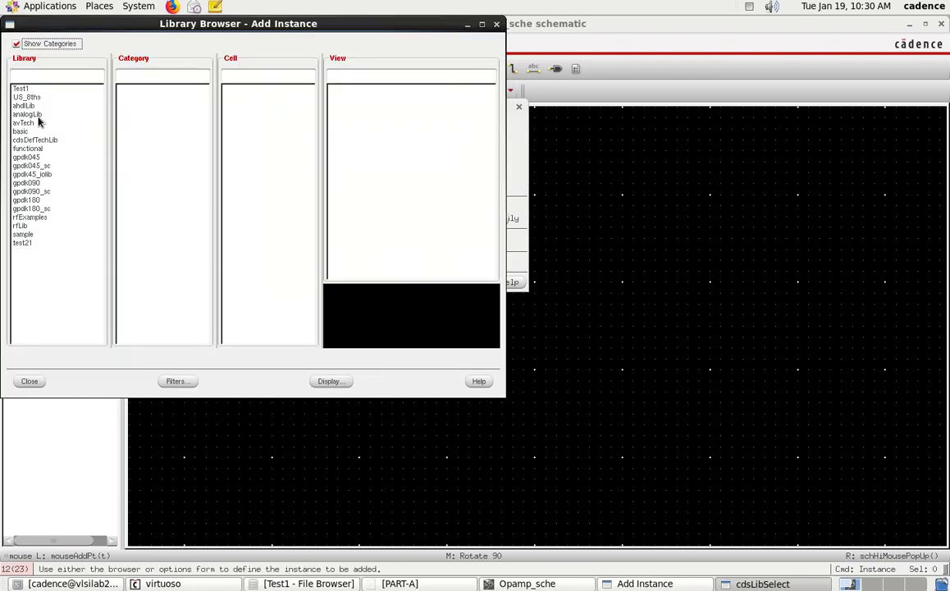
{"action": "left_click", "coordinate": [21, 88]}
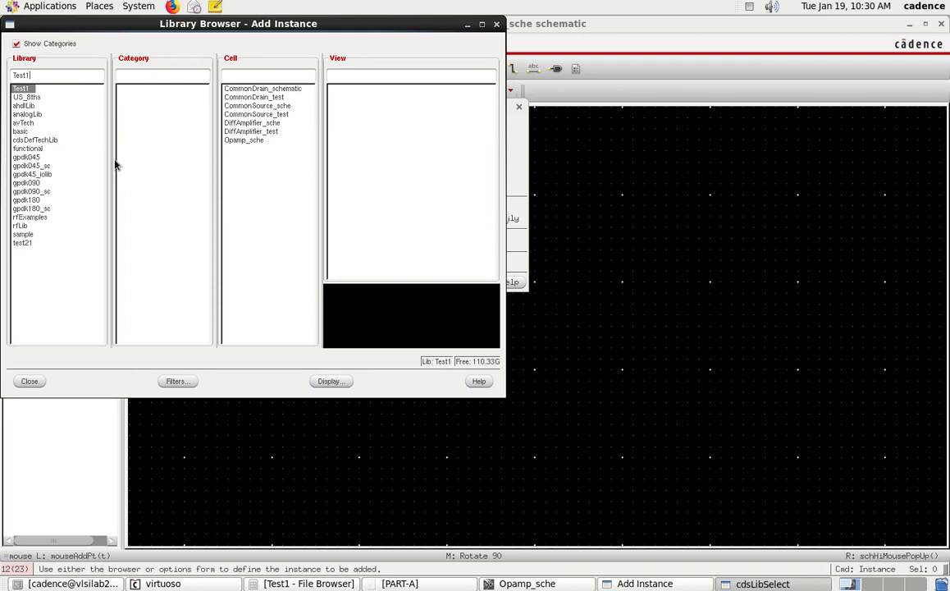
{"action": "left_click", "coordinate": [256, 123]}
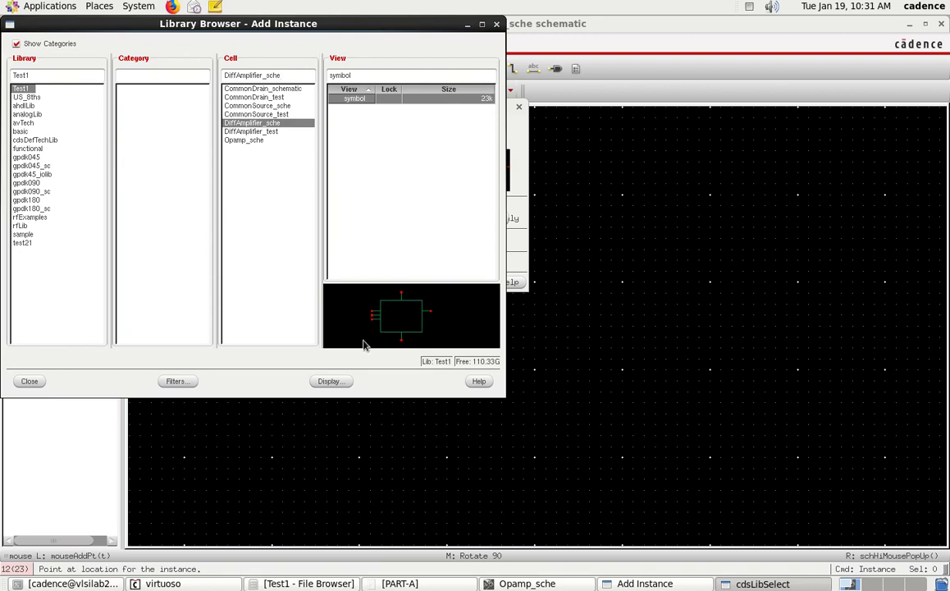
{"action": "left_click", "coordinate": [25, 382]}
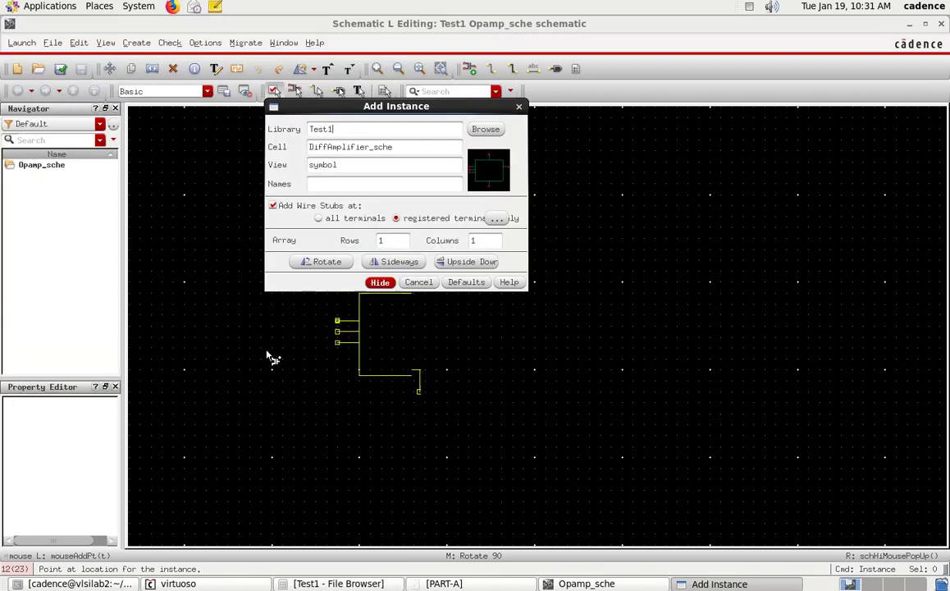
{"action": "left_click", "coordinate": [382, 282]}
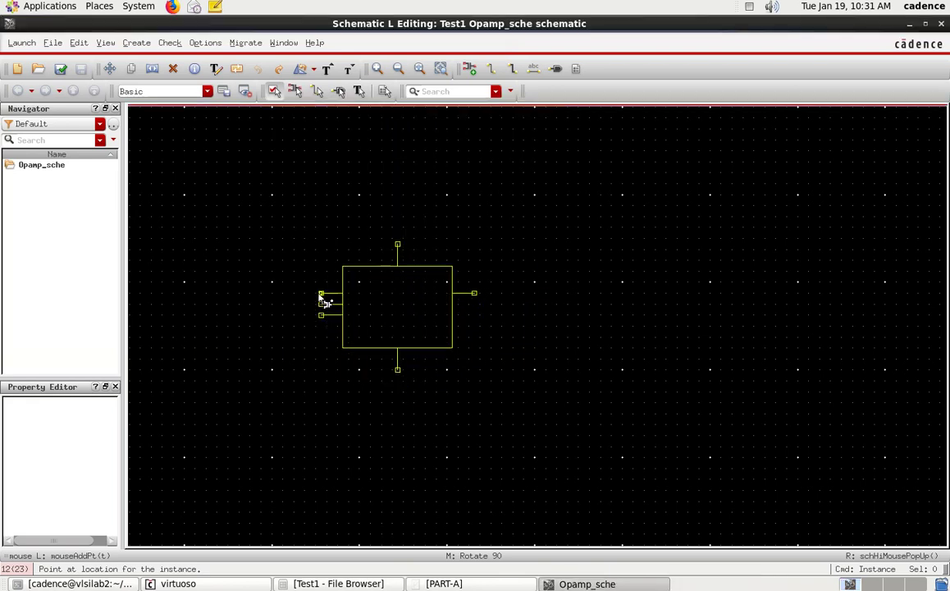
{"action": "left_click", "coordinate": [315, 287]}
{"action": "key", "text": "Escape"}
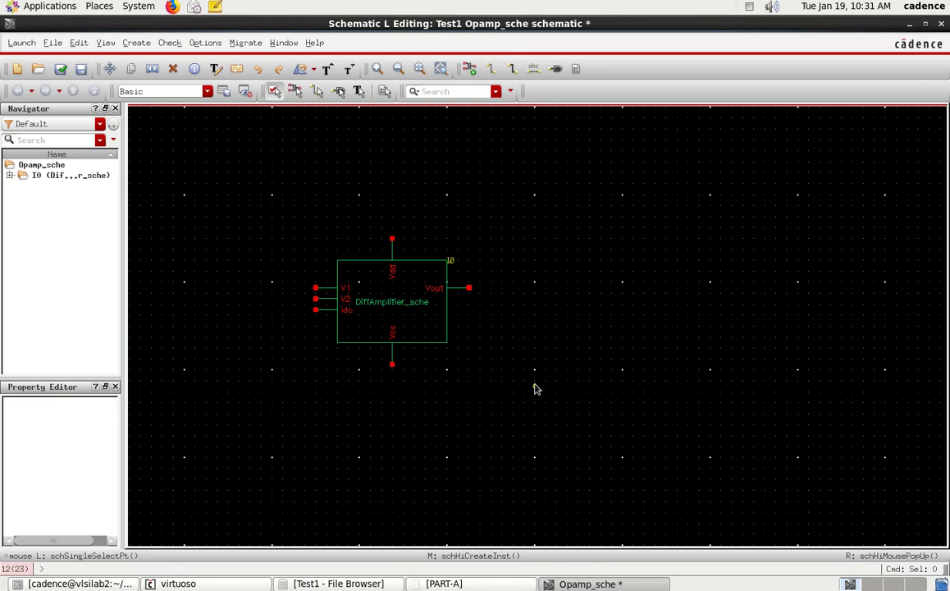
Place an instance of the CommonSource_sche symbol from library Test1 to the right of the differential amplifier, with its Vin level with Vout
{"action": "key", "text": "i"}
{"action": "left_click_drag", "start_coordinate": [340, 107], "coordinate": [373, 185]}
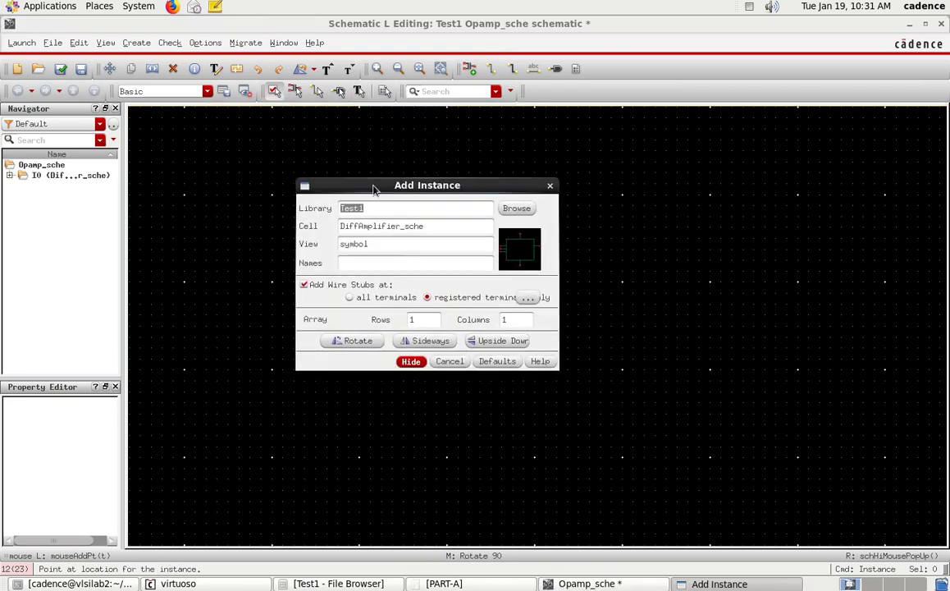
{"action": "left_click", "coordinate": [516, 209]}
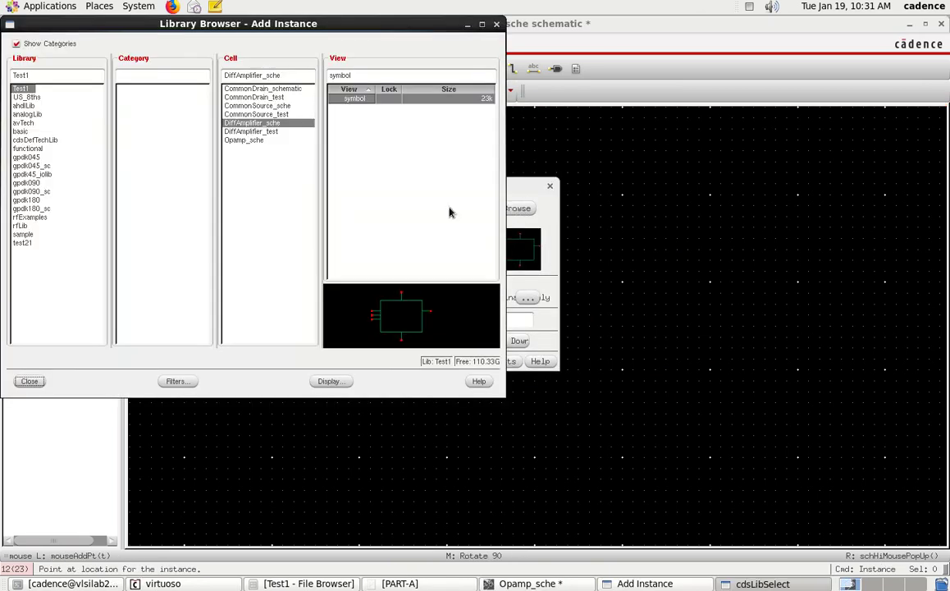
{"action": "left_click", "coordinate": [259, 107]}
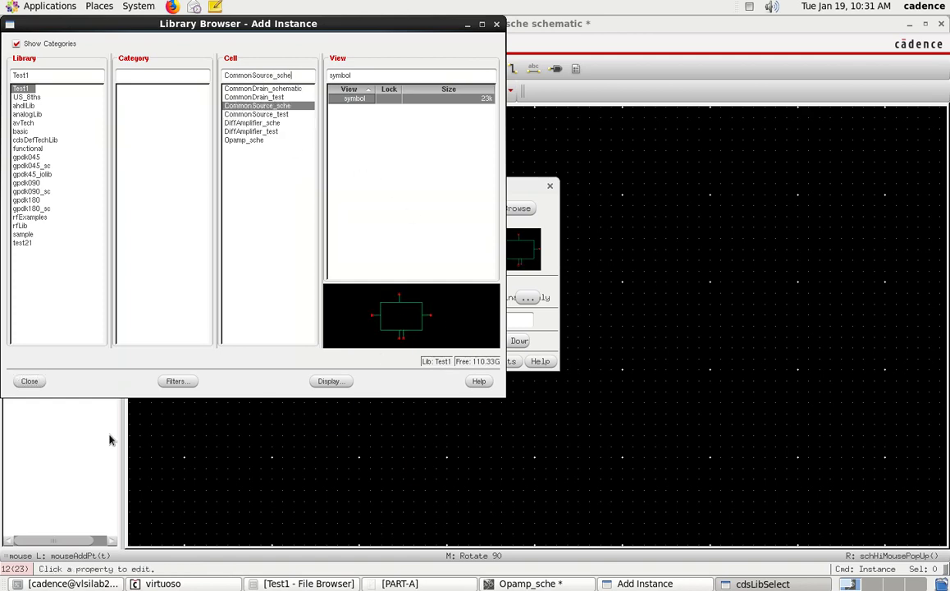
{"action": "left_click", "coordinate": [29, 380]}
{"action": "left_click", "coordinate": [408, 361]}
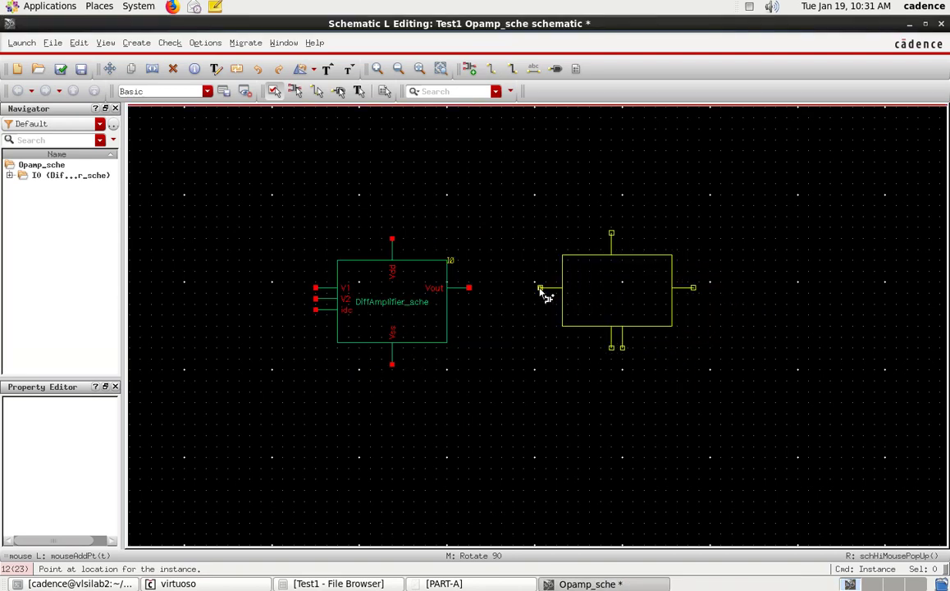
{"action": "left_click", "coordinate": [541, 291]}
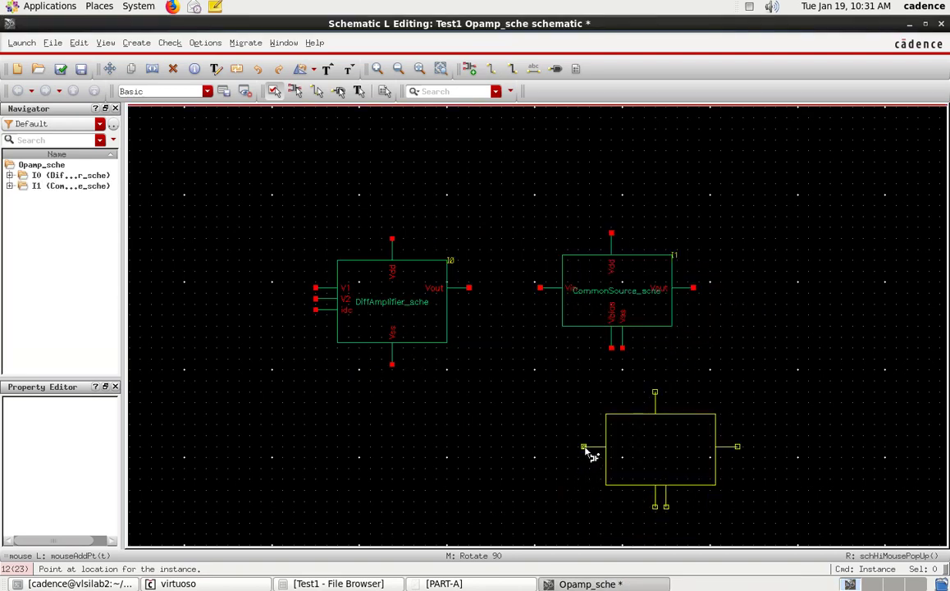
{"action": "key", "text": "Escape"}
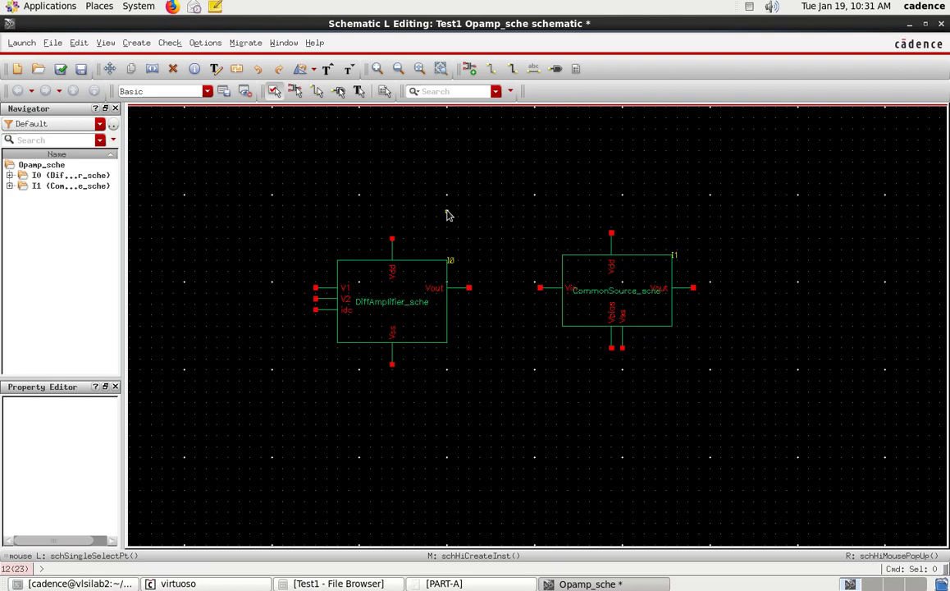
Wire the Vdd terminals of both blocks together above them and the two Vss terminals together below them
{"action": "key", "text": "w"}
{"action": "left_click", "coordinate": [393, 238]}
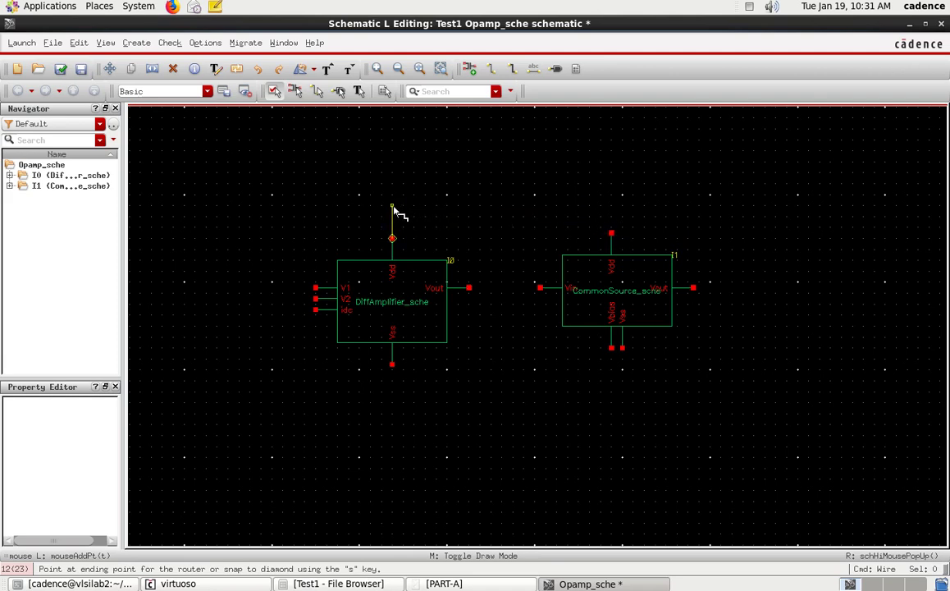
{"action": "left_click", "coordinate": [611, 233]}
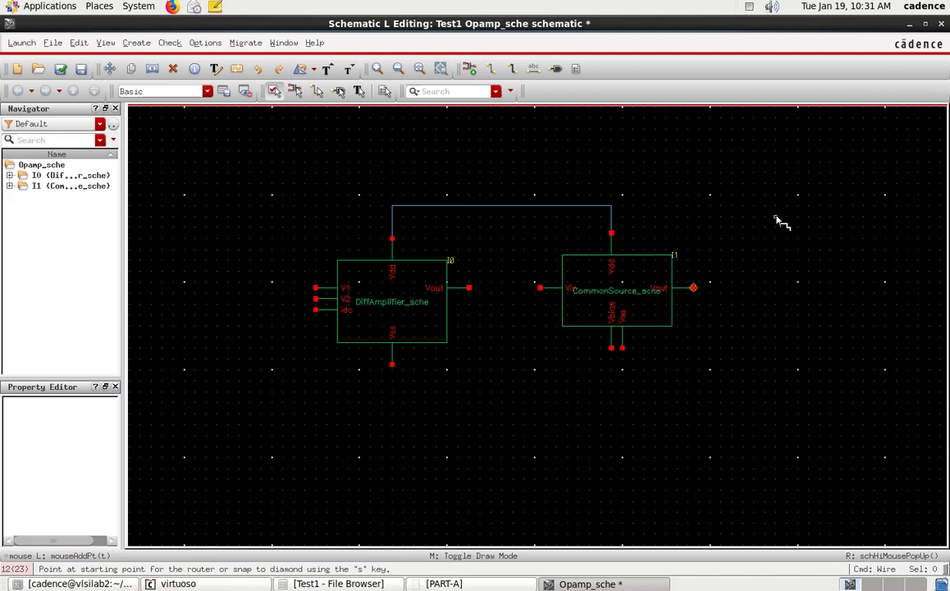
{"action": "left_click", "coordinate": [392, 366]}
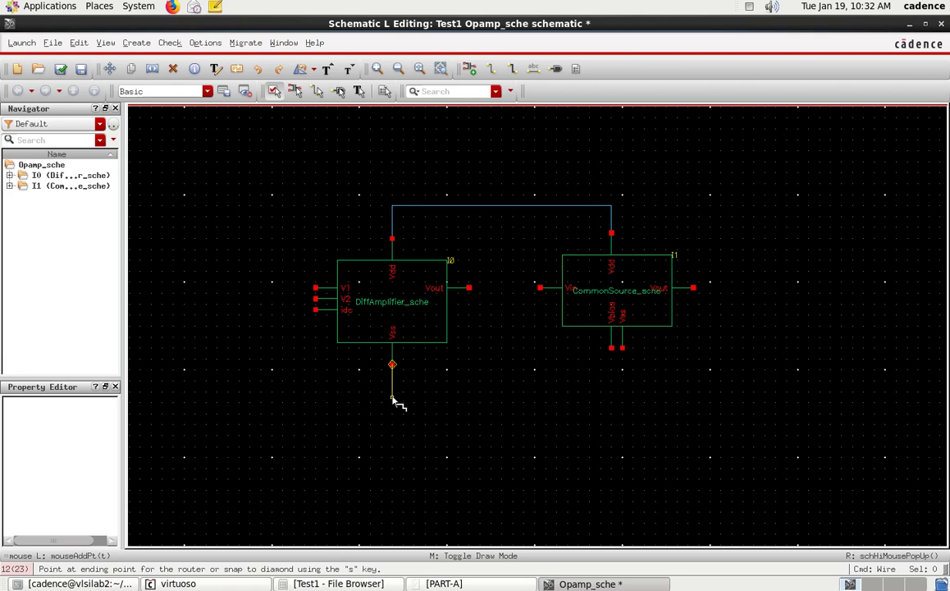
{"action": "left_click", "coordinate": [622, 348]}
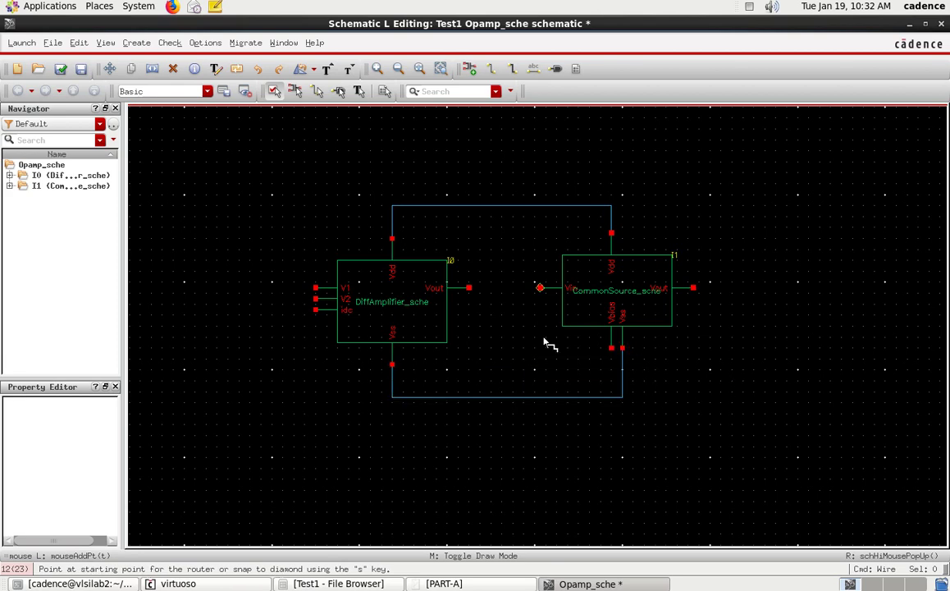
Wire the differential amplifier's Vout terminal to the common-source block's Vin terminal
{"action": "left_click", "coordinate": [469, 289]}
{"action": "left_click", "coordinate": [541, 289]}
{"action": "key", "text": "Escape"}
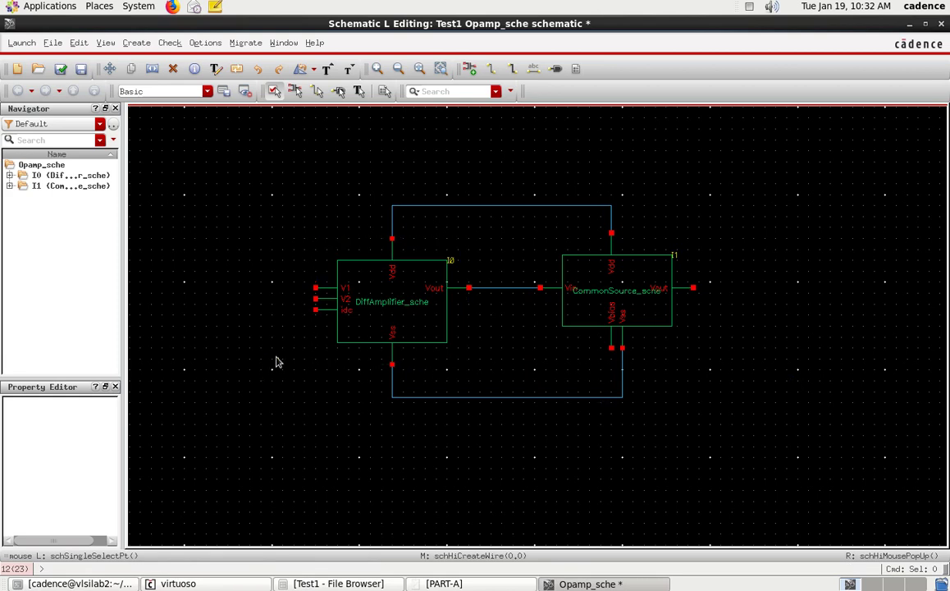
Wire the differential amplifier's idc terminal to the common-source block's Vbias terminal, routing it beneath the blocks and above the Vss wire
{"action": "key", "text": "w"}
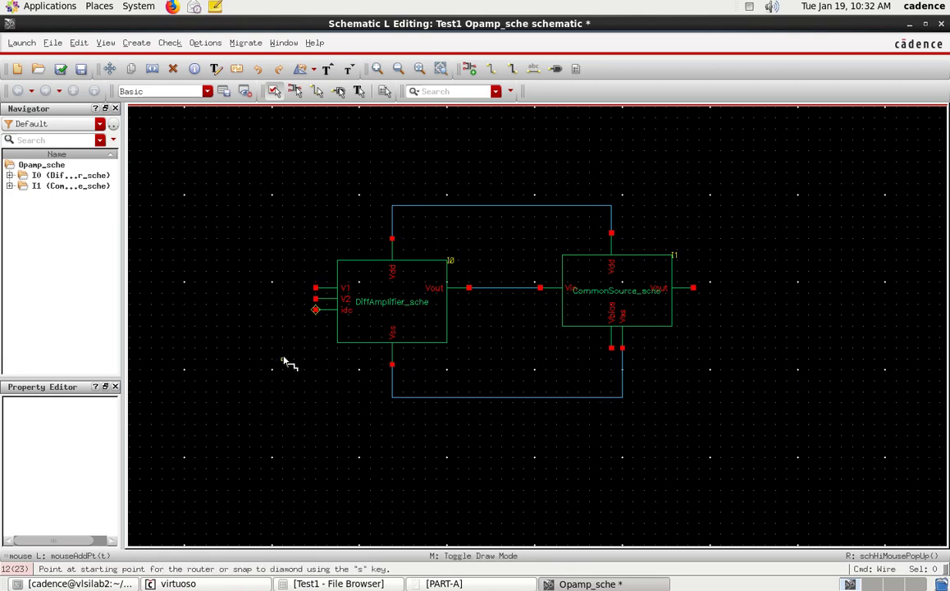
{"action": "left_click", "coordinate": [316, 311]}
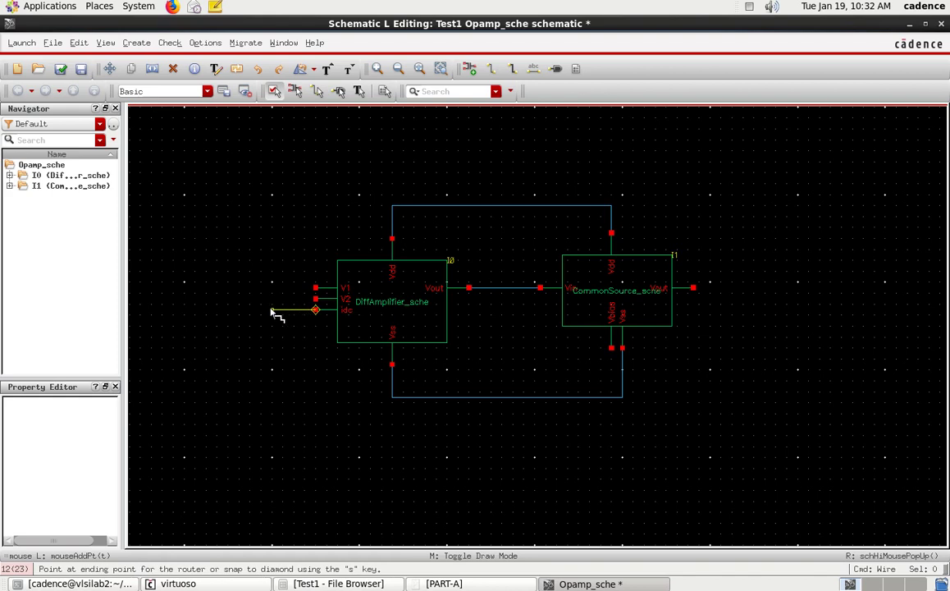
{"action": "left_click", "coordinate": [271, 311]}
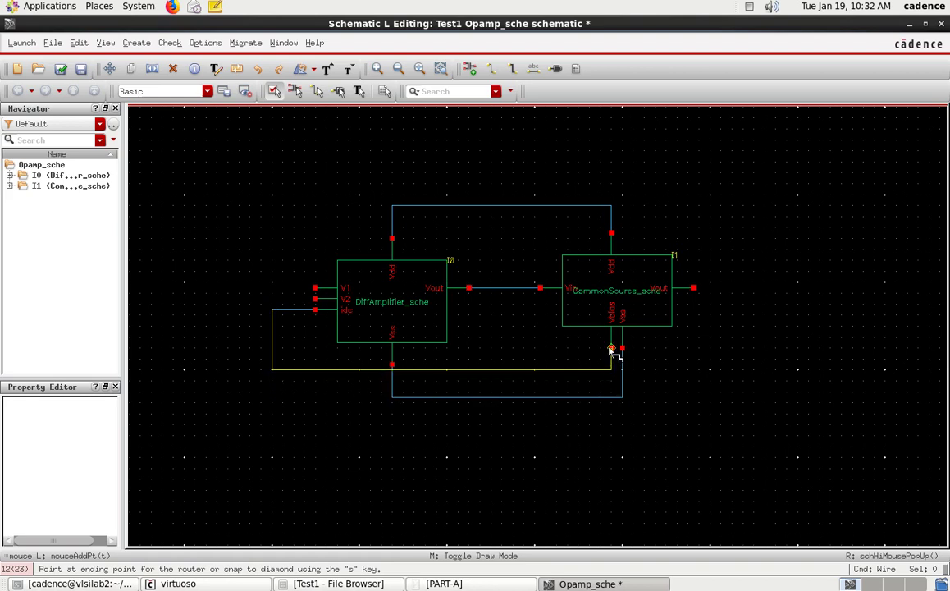
{"action": "left_click", "coordinate": [277, 383]}
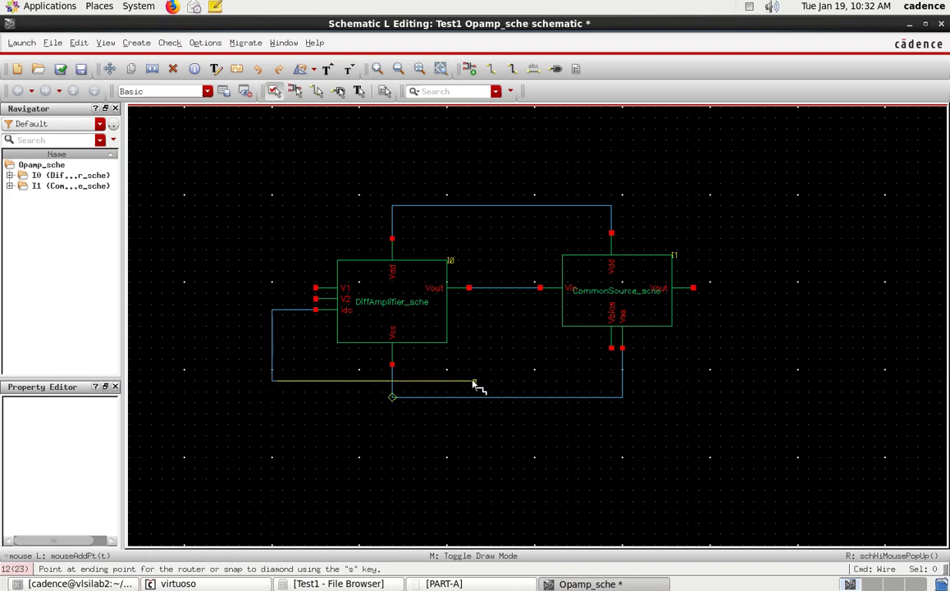
{"action": "left_click", "coordinate": [613, 349]}
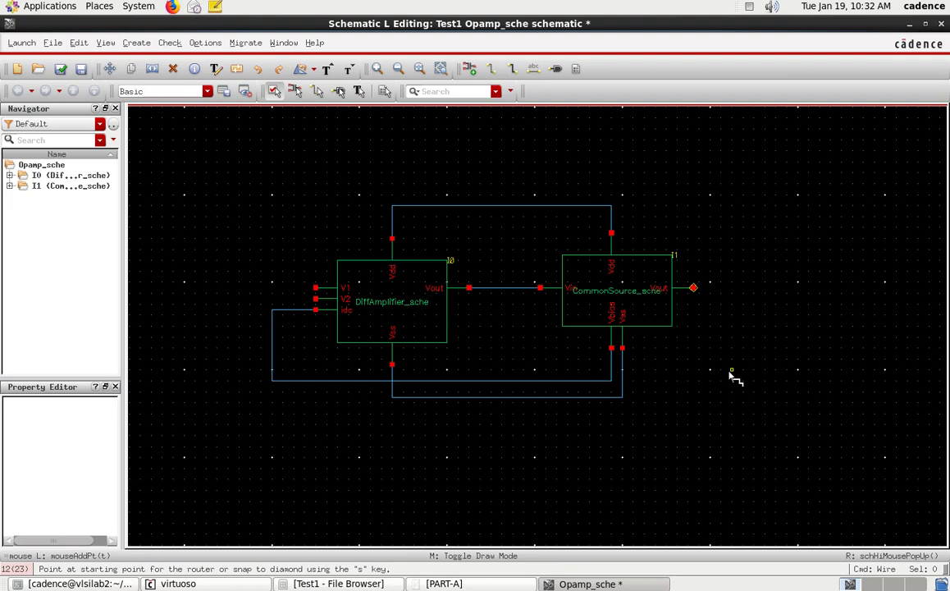
Add an input pin named Vinv to the left of the differential amplifier, slightly above its V1 terminal
{"action": "key", "text": "Escape"}
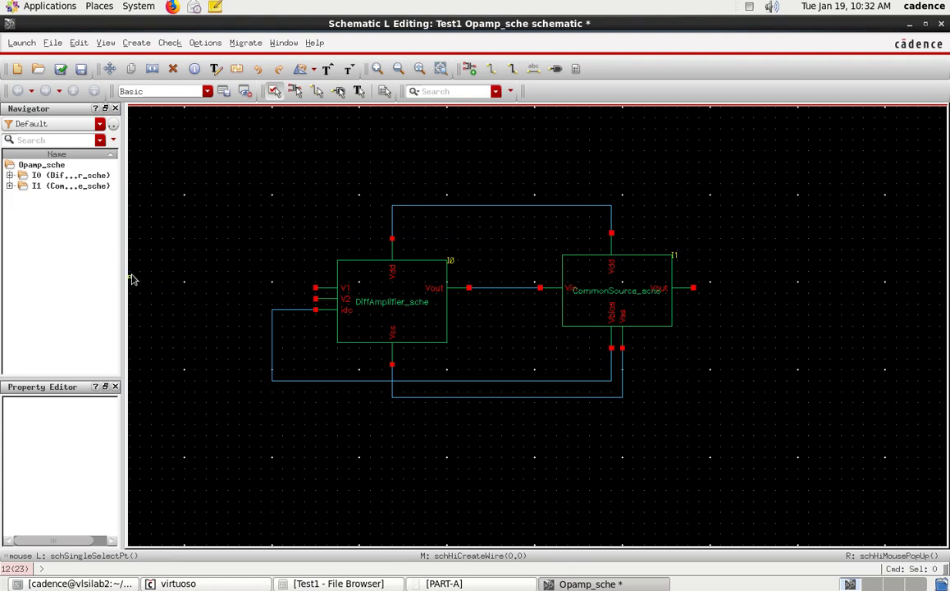
{"action": "key", "text": "p"}
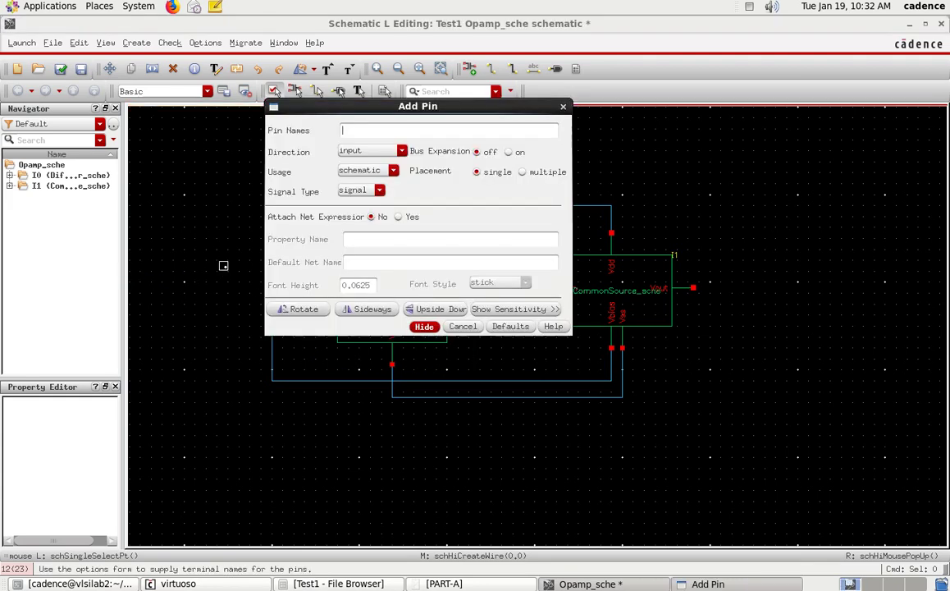
{"action": "left_click", "coordinate": [370, 137]}
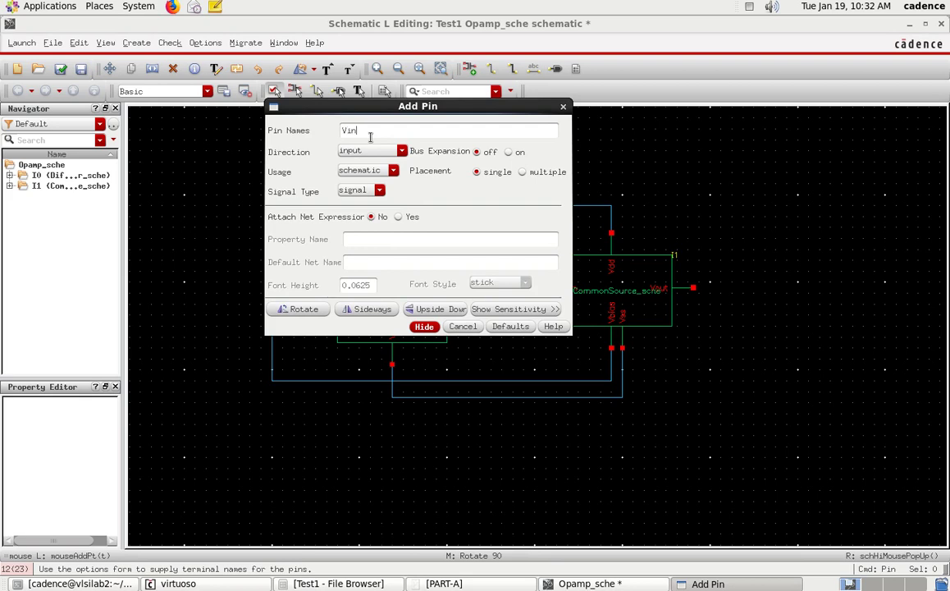
{"action": "type", "text": "Vinv"}
{"action": "left_click", "coordinate": [424, 327]}
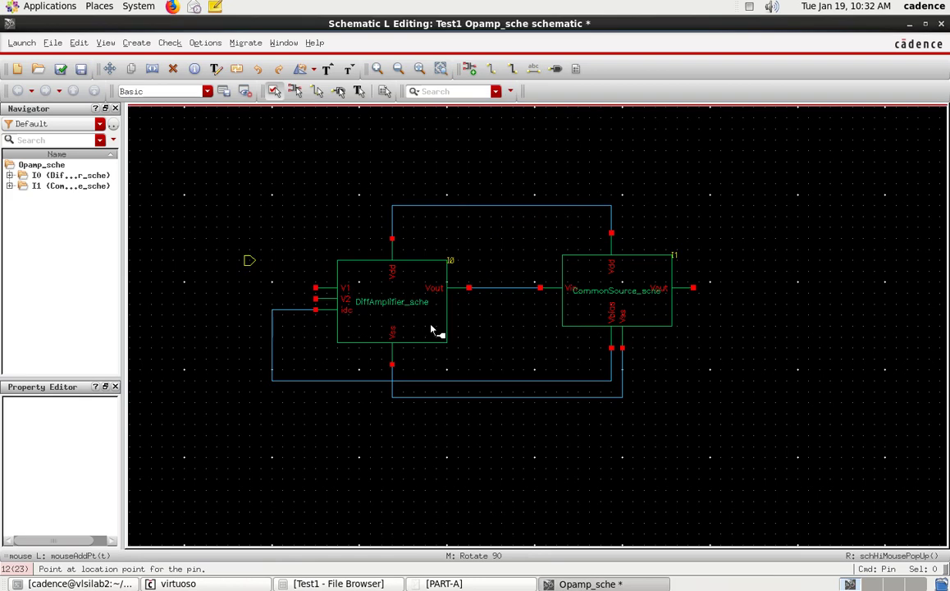
{"action": "left_click", "coordinate": [249, 251]}
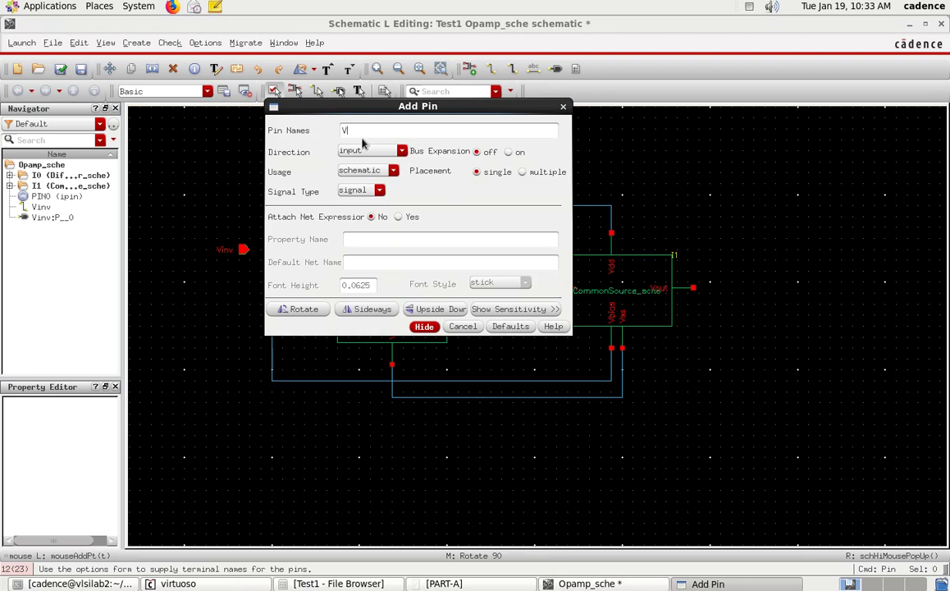
Add an input pin named Vnoninv directly below the Vinv pin
{"action": "type", "text": "Vnoninv"}
{"action": "key", "text": "Return"}
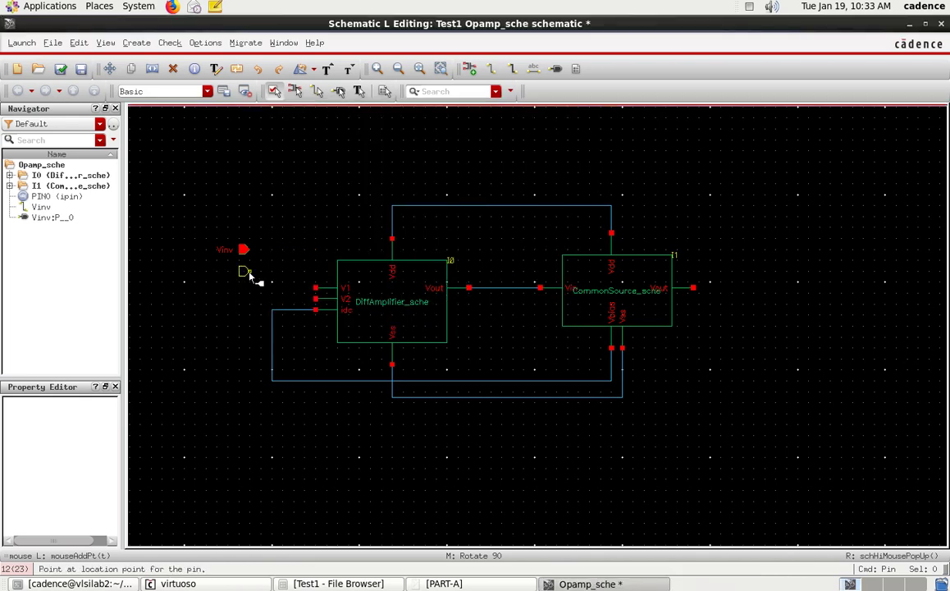
{"action": "left_click", "coordinate": [249, 274]}
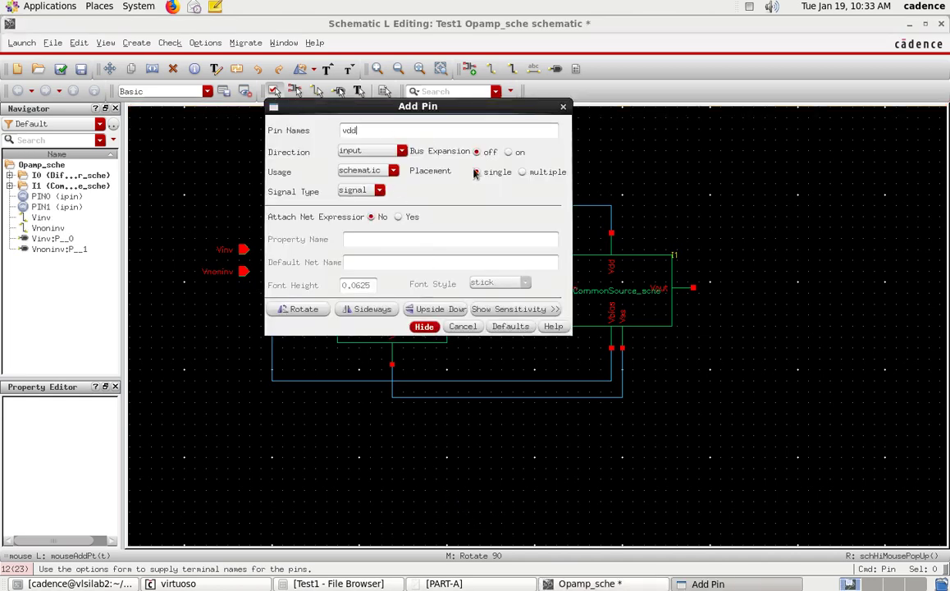
Add an input pin named Vdd, rotated to point down, above the wire joining the two Vdd terminals
{"action": "key", "text": "Return"}
{"action": "double_click", "coordinate": [348, 129]}
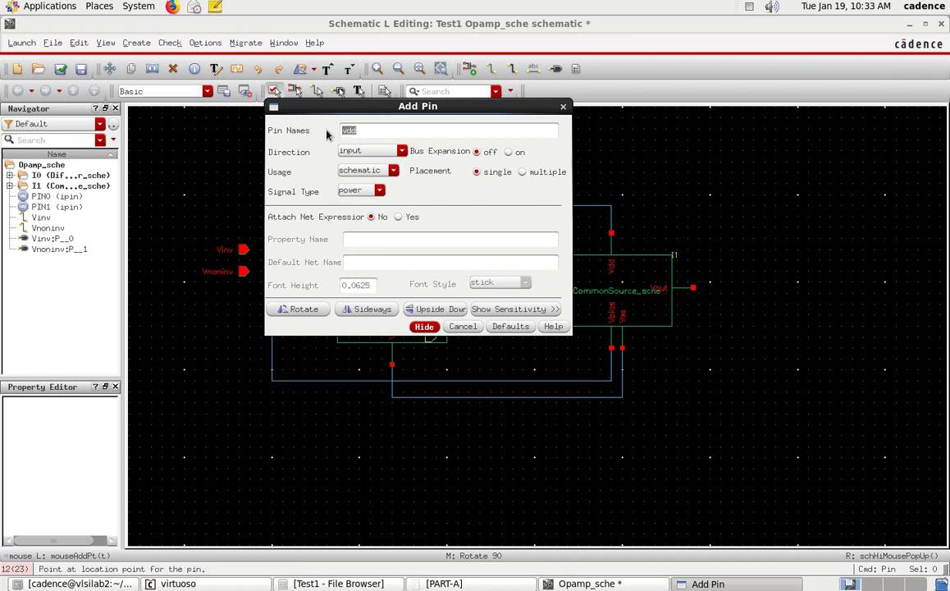
{"action": "type", "text": "Vdd"}
{"action": "left_click", "coordinate": [429, 329]}
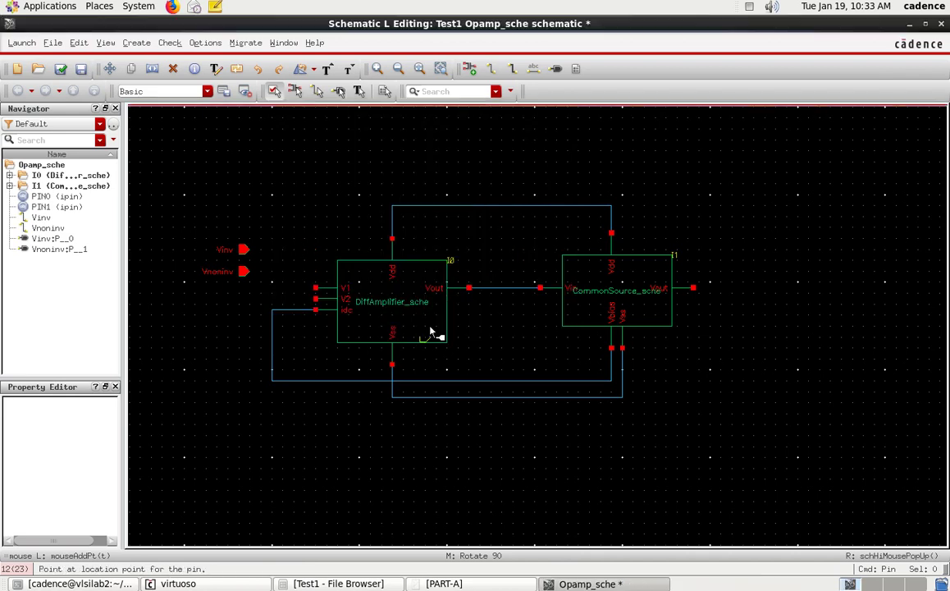
{"action": "middle_click", "coordinate": [493, 156]}
{"action": "left_click", "coordinate": [493, 169]}
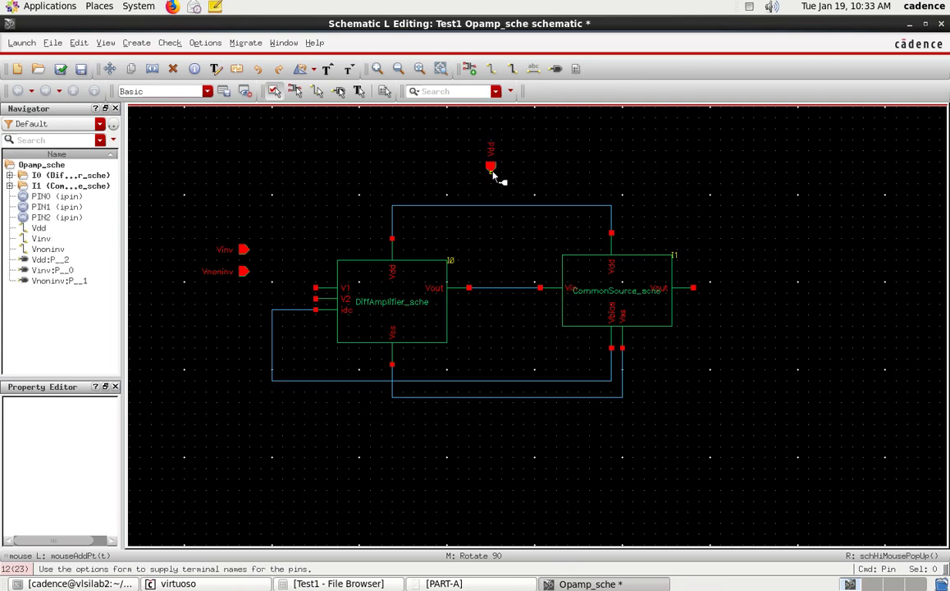
{"action": "key", "text": "Escape"}
Add an input pin named Vss, pointing up, below the wire joining the two Vss terminals
{"action": "key", "text": "p"}
{"action": "type", "text": "Vss"}
{"action": "left_click", "coordinate": [423, 325]}
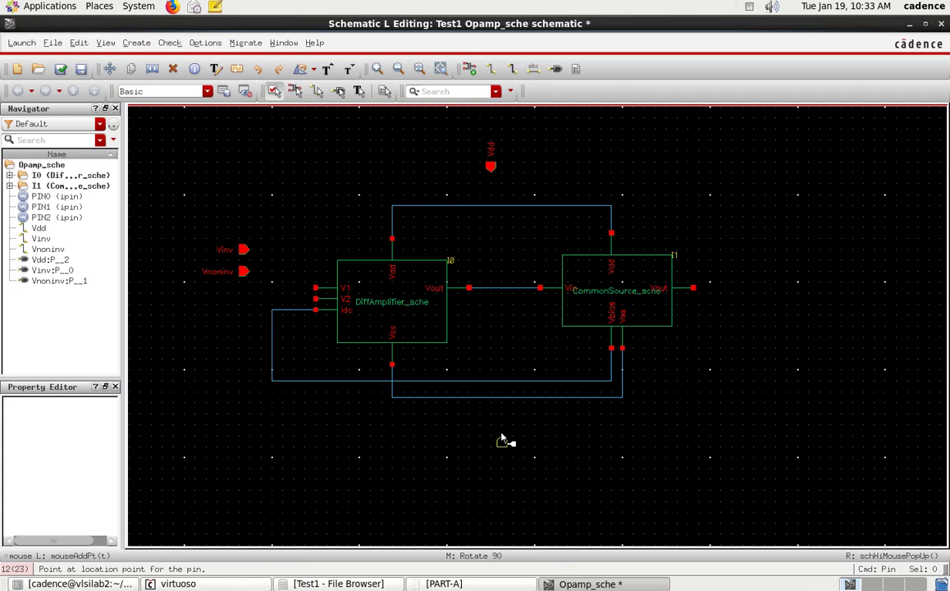
{"action": "left_click", "coordinate": [502, 424]}
{"action": "key", "text": "Escape"}
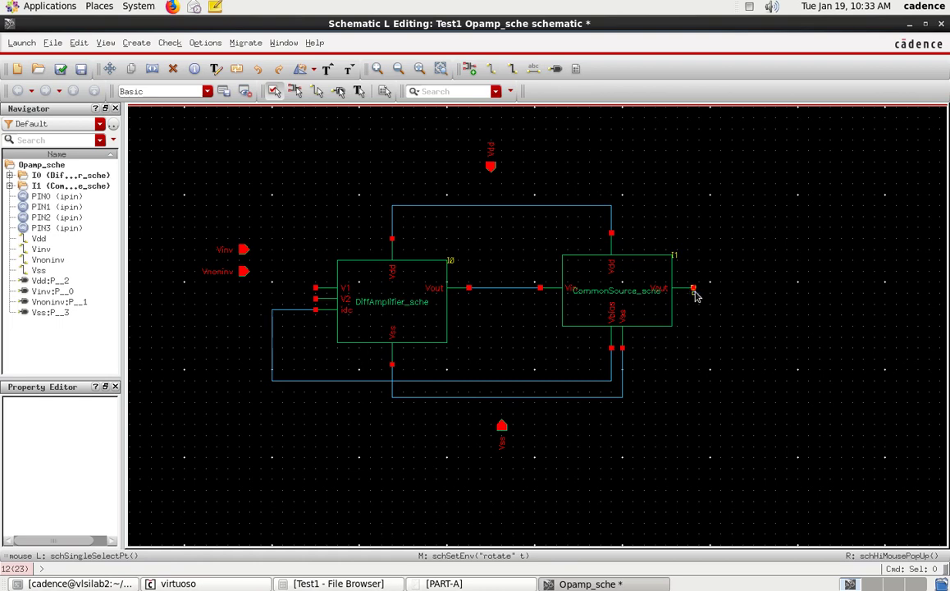
Add an output pin named Vout to the right of the common-source block, level with its Vout terminal
{"action": "key", "text": "p"}
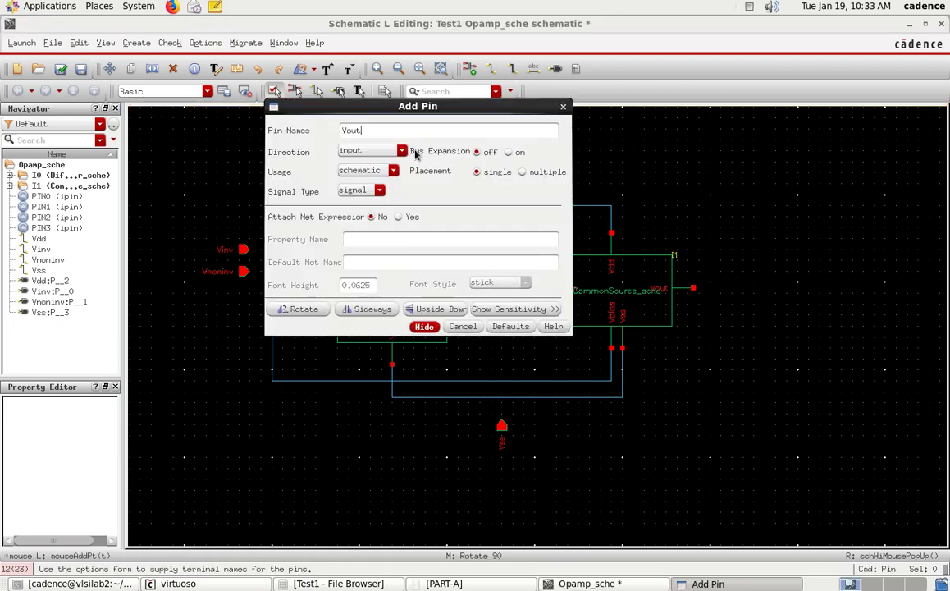
{"action": "left_click", "coordinate": [402, 151]}
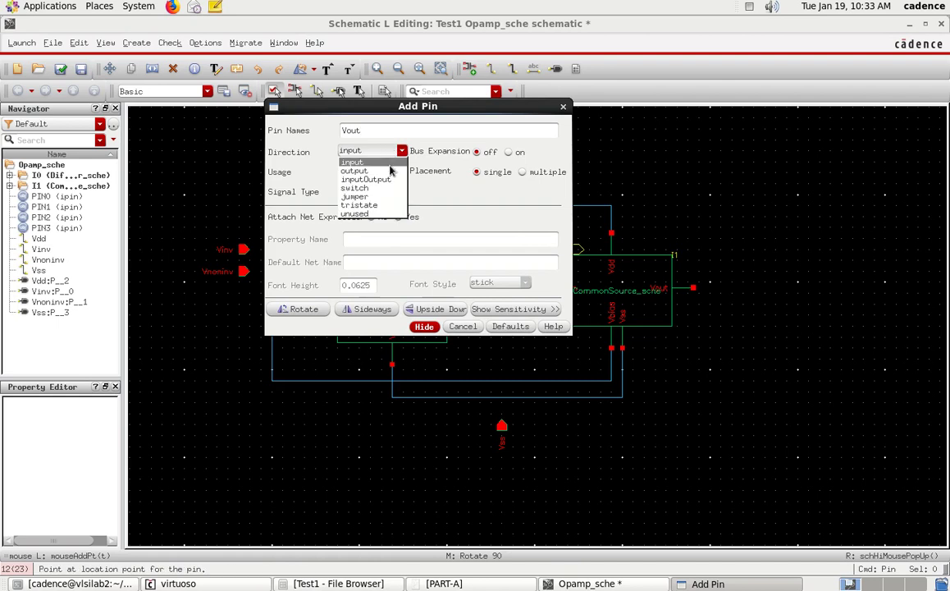
{"action": "left_click", "coordinate": [386, 162]}
{"action": "left_click", "coordinate": [424, 326]}
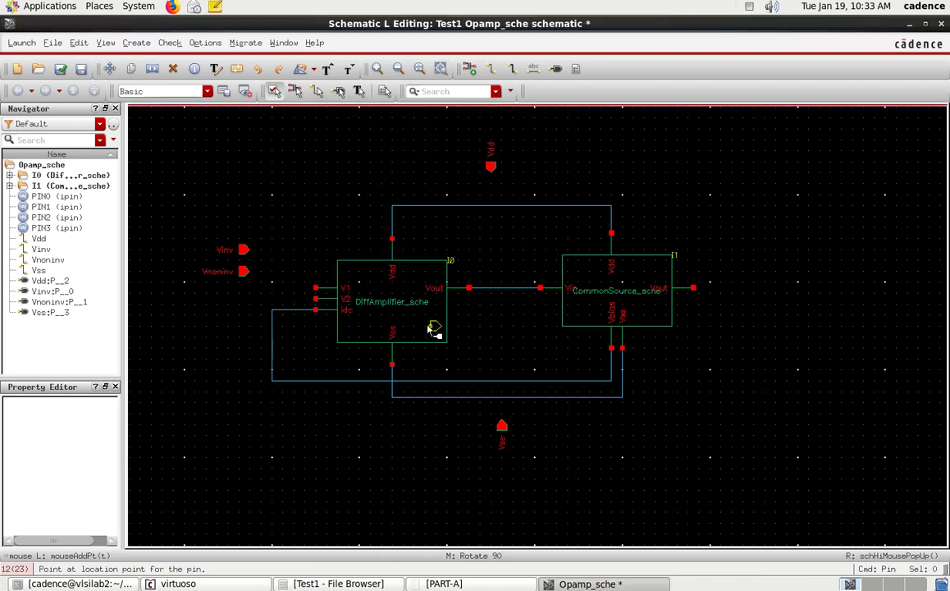
{"action": "left_click", "coordinate": [751, 289]}
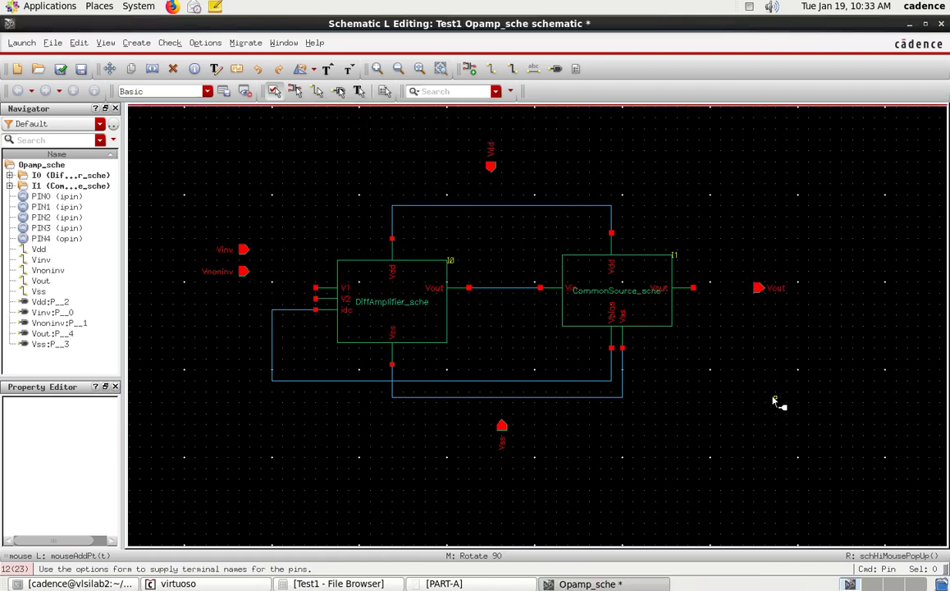
{"action": "key", "text": "Escape"}
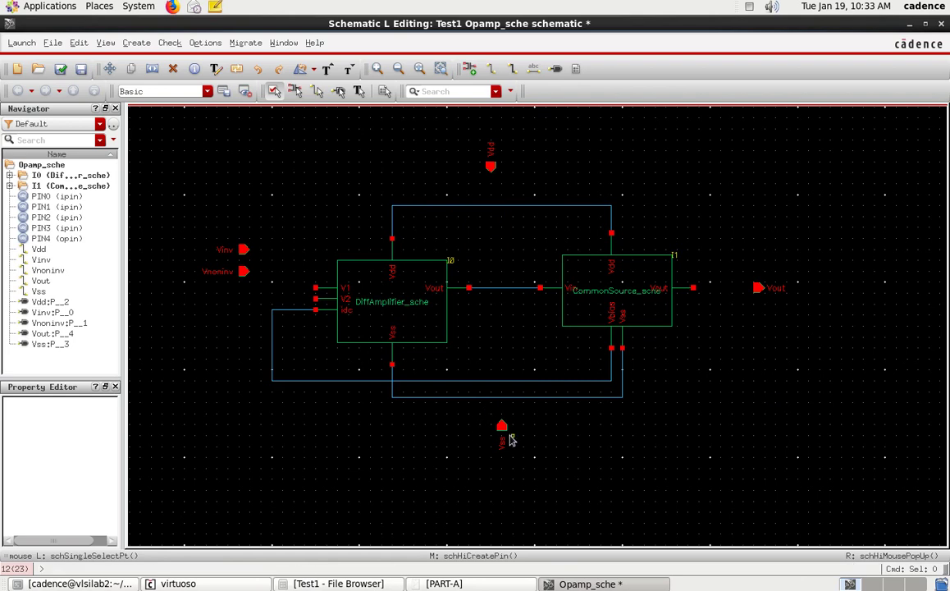
Wire the Vinv pin to V1, the Vnoninv pin to V2, and the common-source block's Vout terminal to the Vout pin
{"action": "key", "text": "w"}
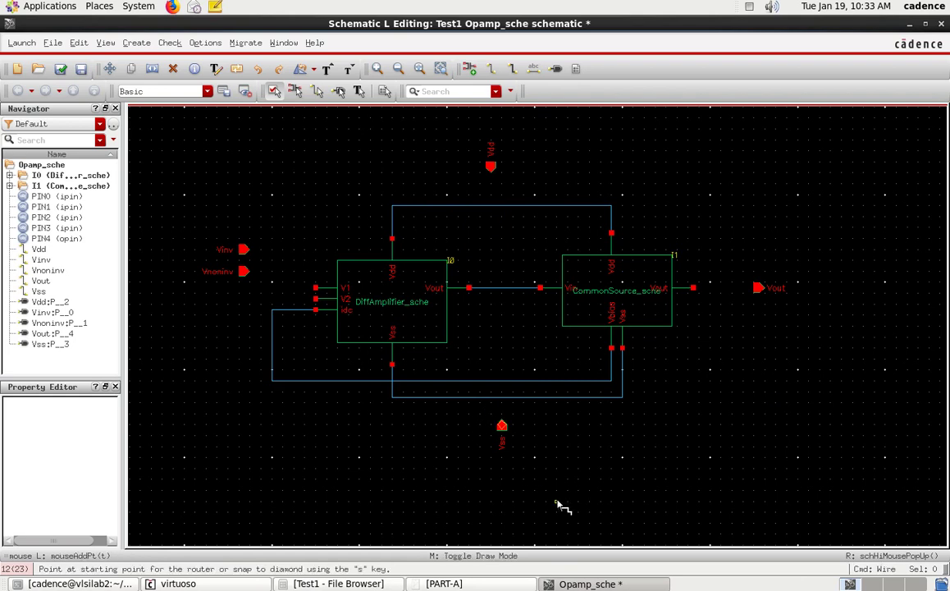
{"action": "left_click", "coordinate": [245, 250]}
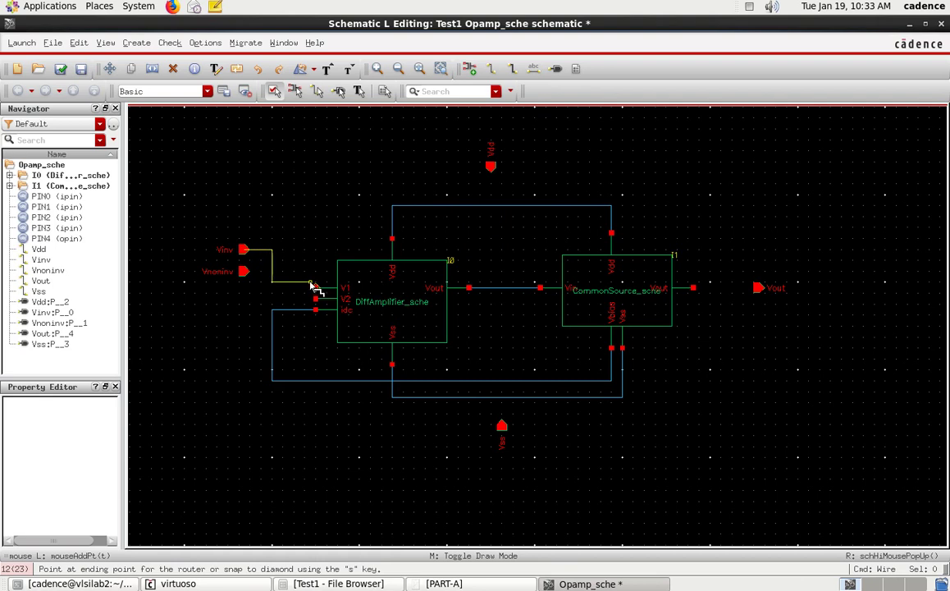
{"action": "left_click", "coordinate": [316, 289]}
{"action": "left_click", "coordinate": [245, 271]}
{"action": "left_click", "coordinate": [316, 298]}
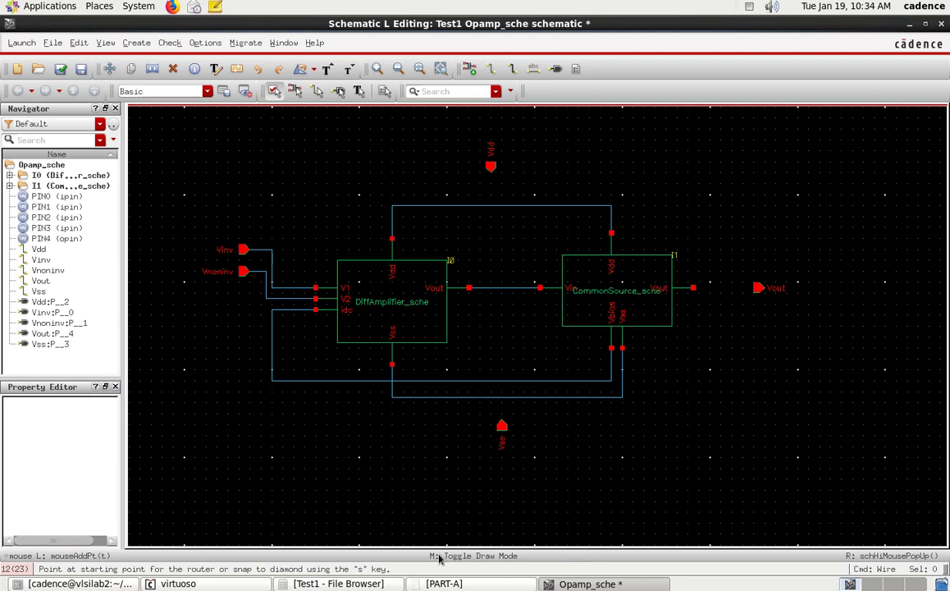
{"action": "left_click", "coordinate": [693, 288]}
{"action": "left_click", "coordinate": [757, 288]}
Wire the Vdd pin down to the shared Vdd wire and the Vss pin up to the shared Vss wire
{"action": "left_click", "coordinate": [492, 169]}
{"action": "left_click", "coordinate": [491, 205]}
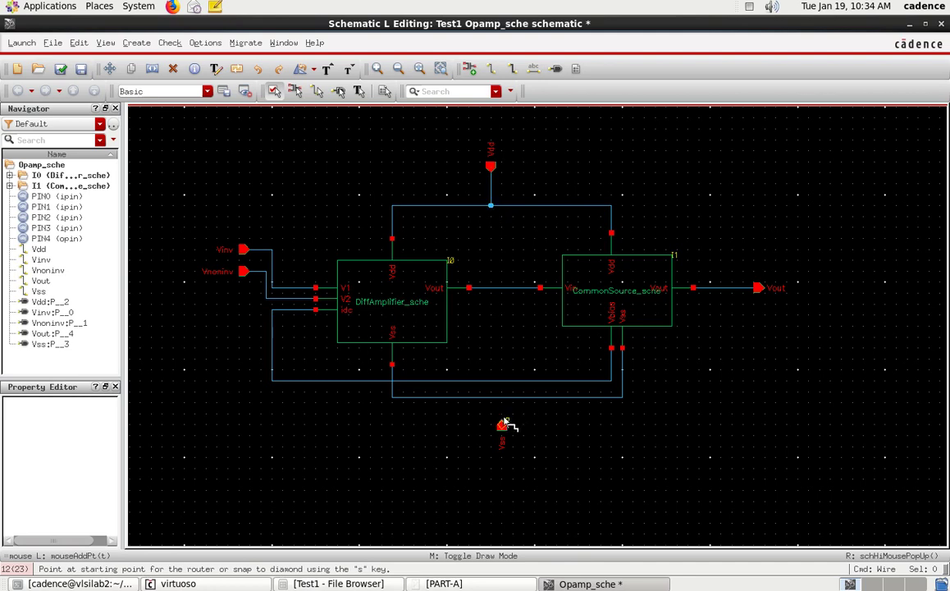
{"action": "left_click", "coordinate": [502, 425]}
{"action": "left_click", "coordinate": [502, 398]}
{"action": "key", "text": "Escape"}
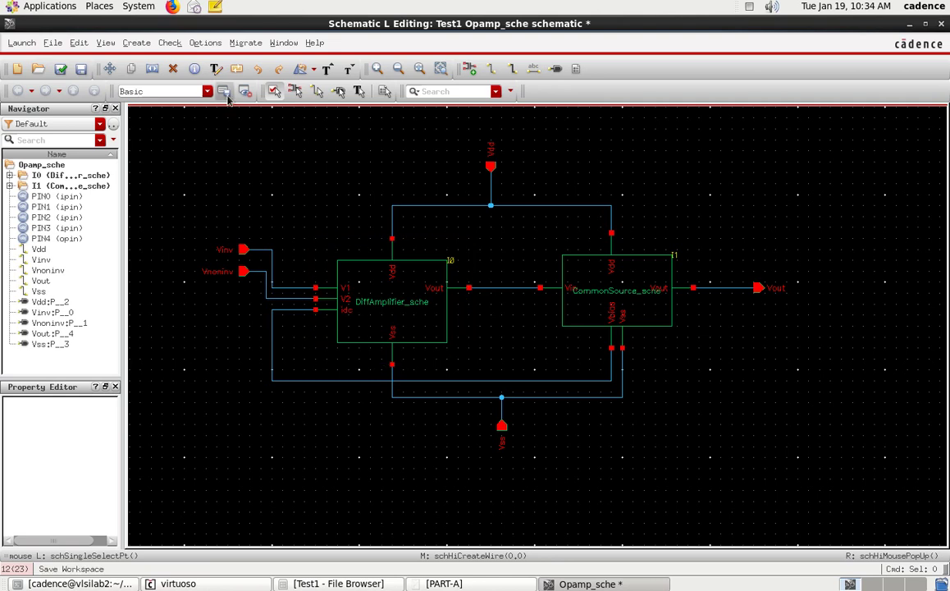
Check and save the schematic, and examine the terminals flagged by the check
{"action": "left_click", "coordinate": [61, 70]}
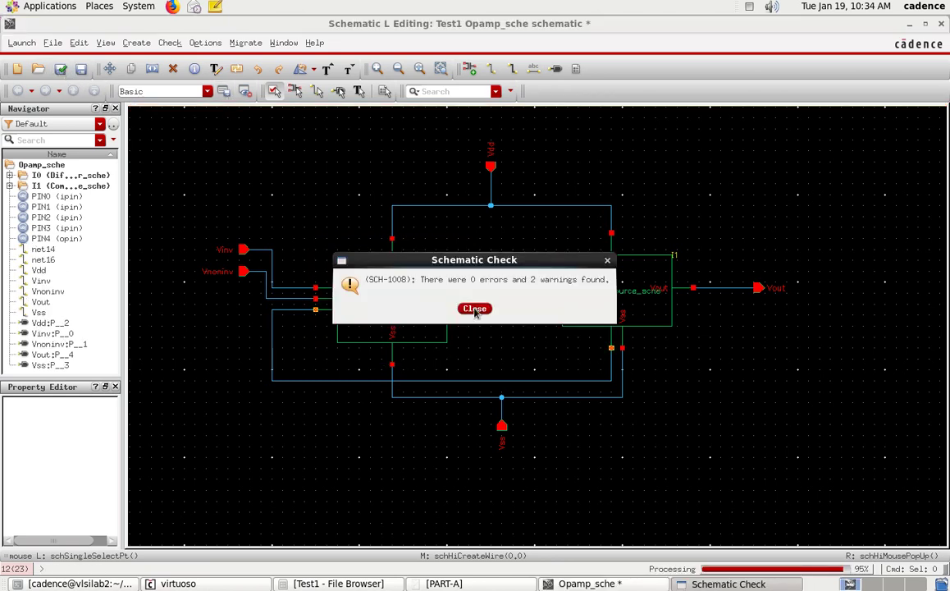
{"action": "left_click", "coordinate": [474, 310]}
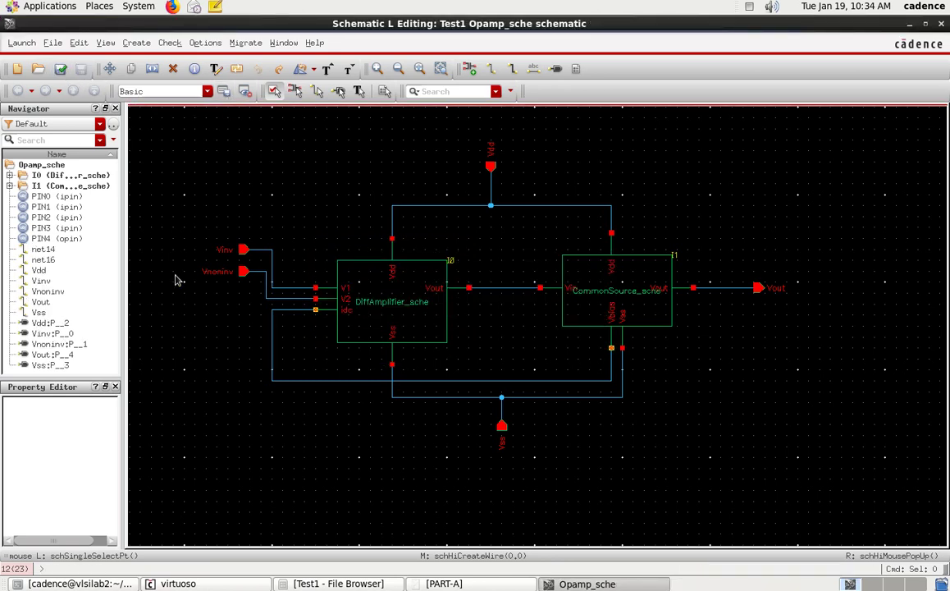
{"action": "scroll", "coordinate": [318, 350], "scroll_direction": "up", "scroll_amount": 2, "text": "ctrl"}
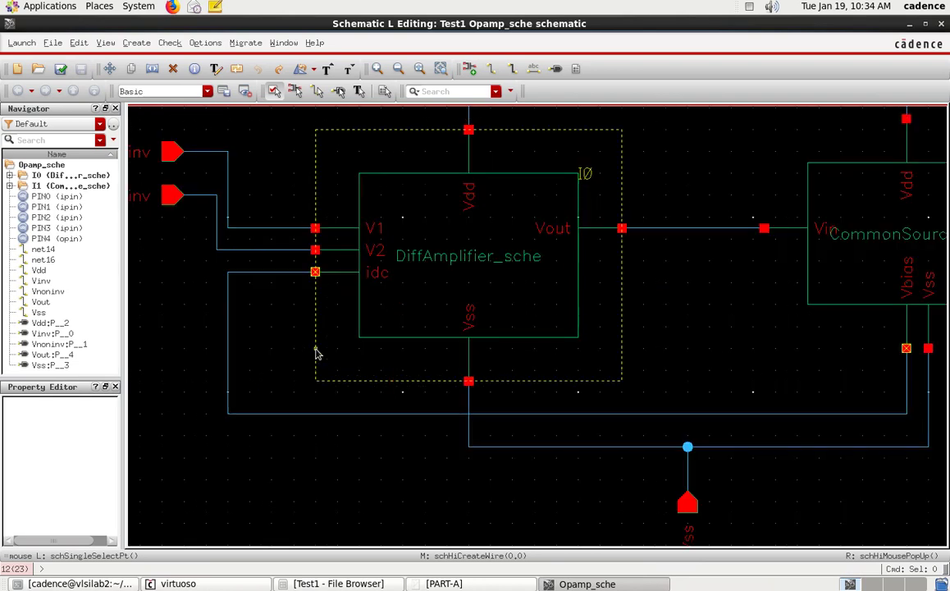
{"action": "scroll", "coordinate": [318, 351], "scroll_direction": "down", "scroll_amount": 2, "text": "ctrl"}
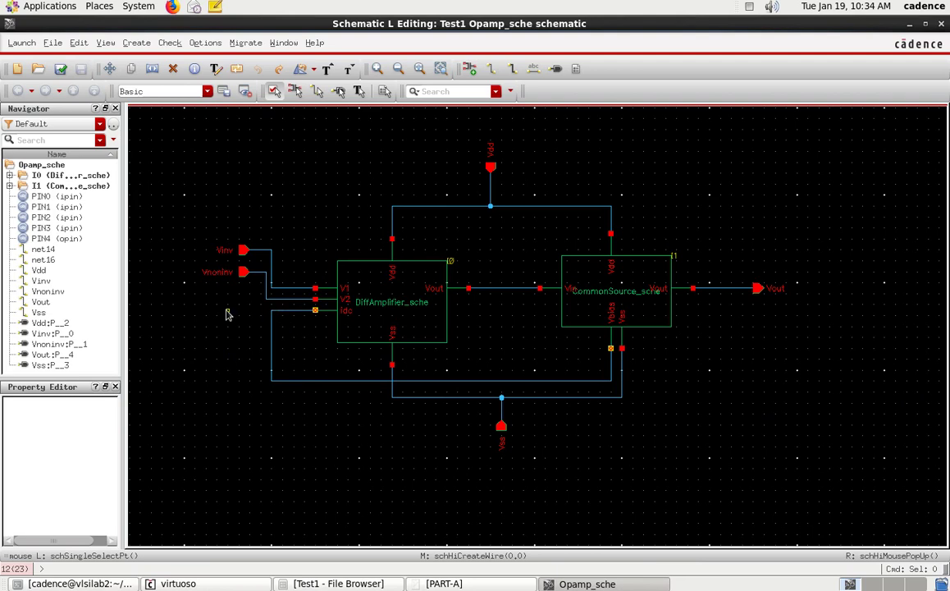
Add an input pin named Idc to the left of the differential amplifier, level with its idc terminal
{"action": "key", "text": "p"}
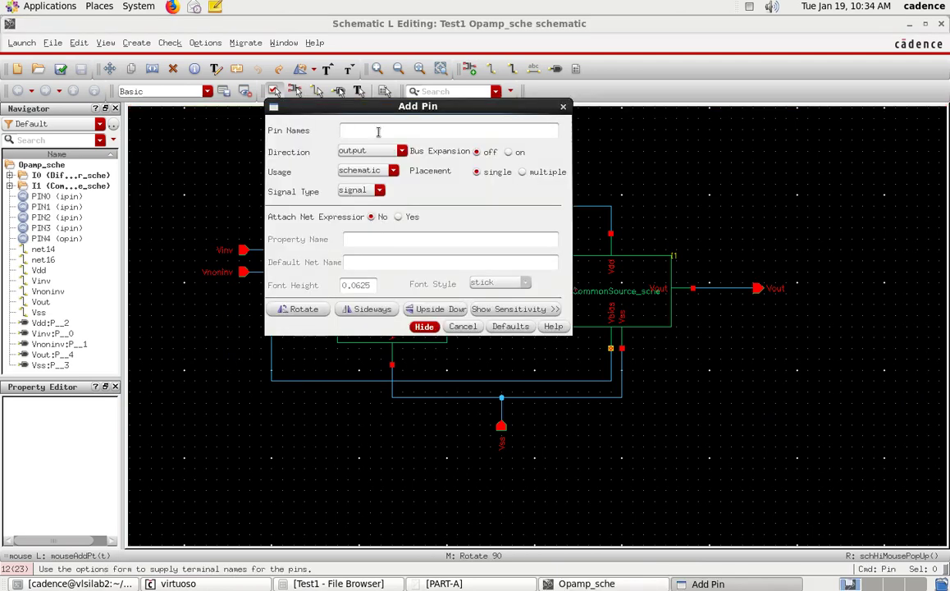
{"action": "type", "text": "Idc"}
{"action": "left_click", "coordinate": [392, 154]}
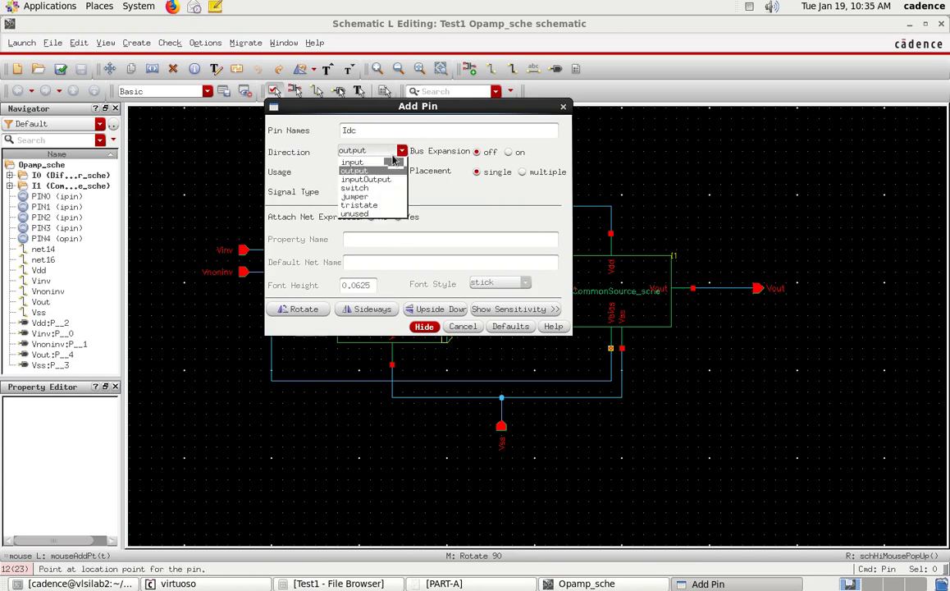
{"action": "left_click", "coordinate": [352, 162]}
{"action": "left_click", "coordinate": [425, 327]}
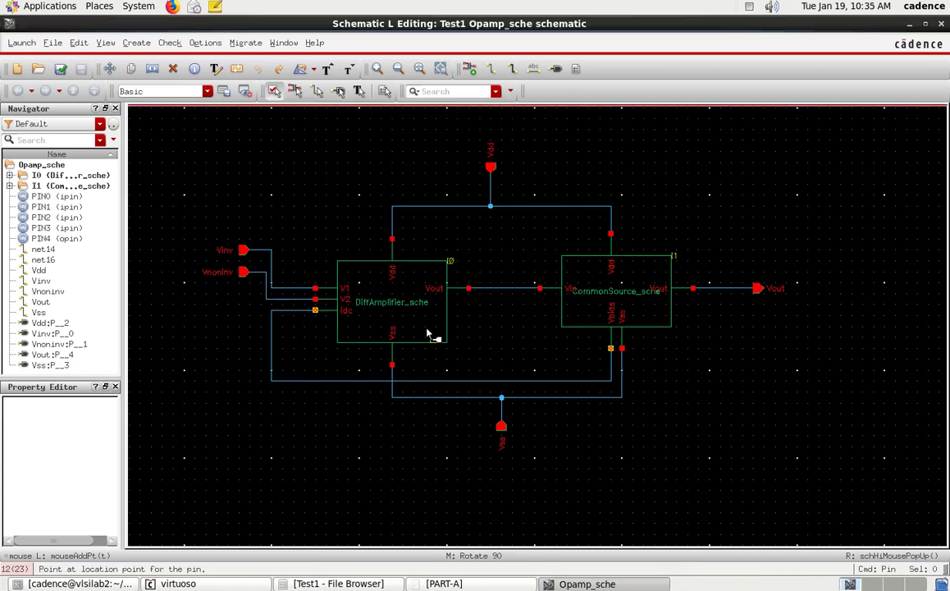
{"action": "left_click", "coordinate": [247, 312]}
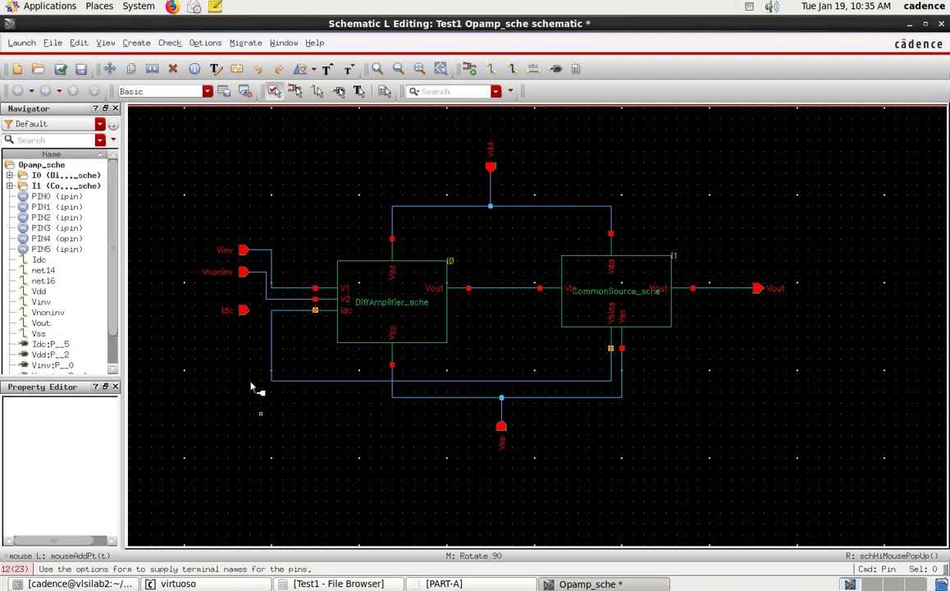
{"action": "key", "text": "Escape"}
Wire the Idc pin to the wire between the idc and Vbias terminals, and check and save the schematic
{"action": "key", "text": "w"}
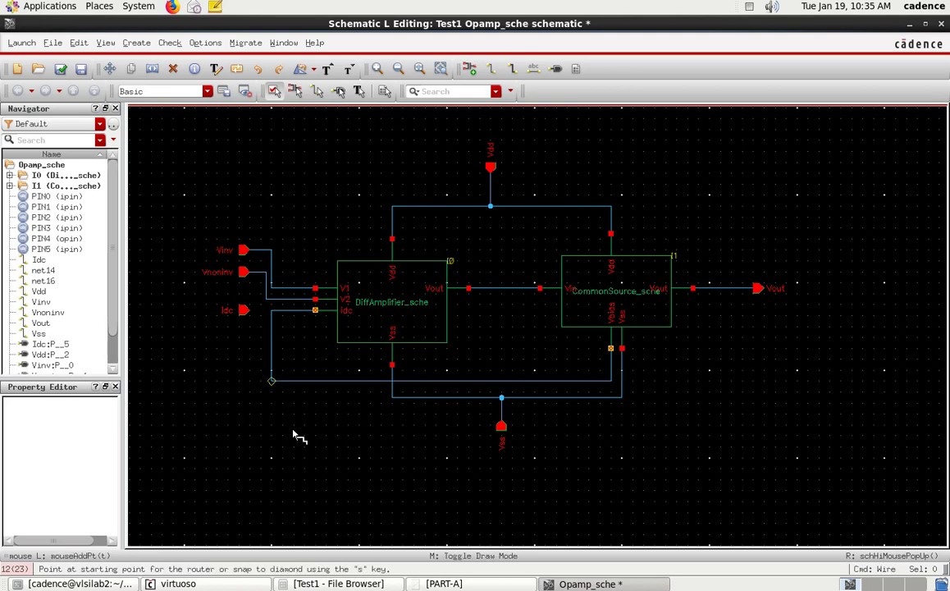
{"action": "left_click", "coordinate": [248, 311]}
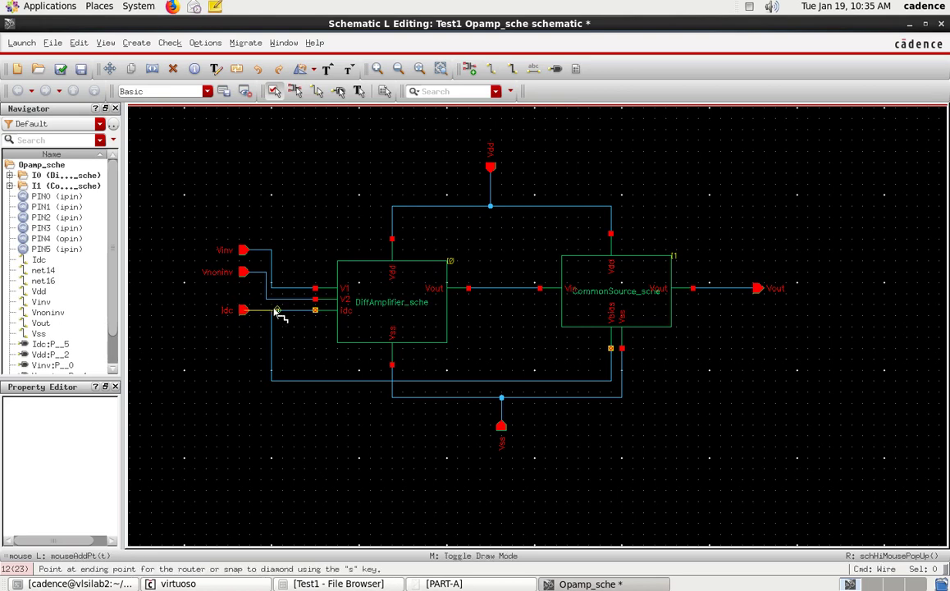
{"action": "left_click", "coordinate": [273, 311]}
{"action": "key", "text": "Escape"}
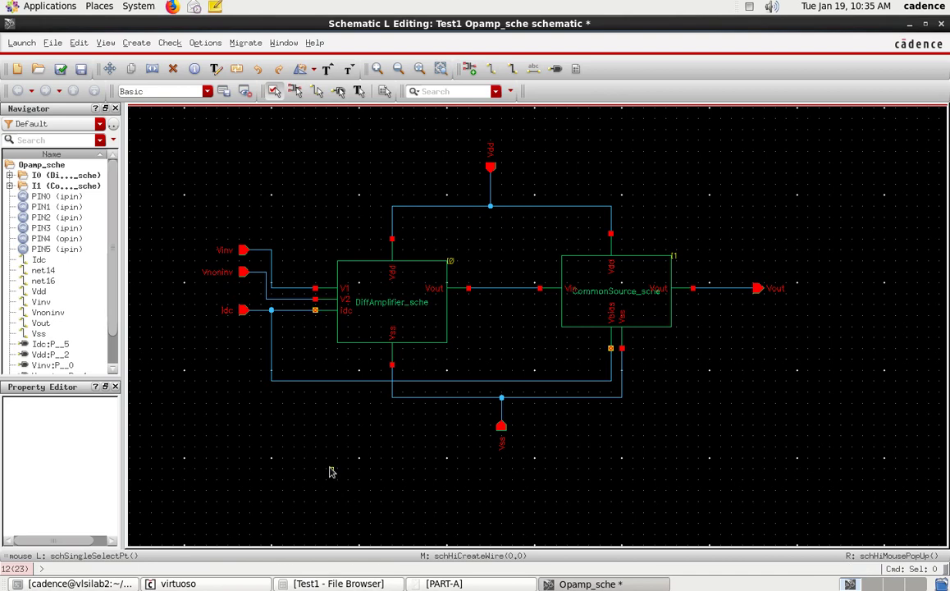
{"action": "left_click", "coordinate": [60, 69]}
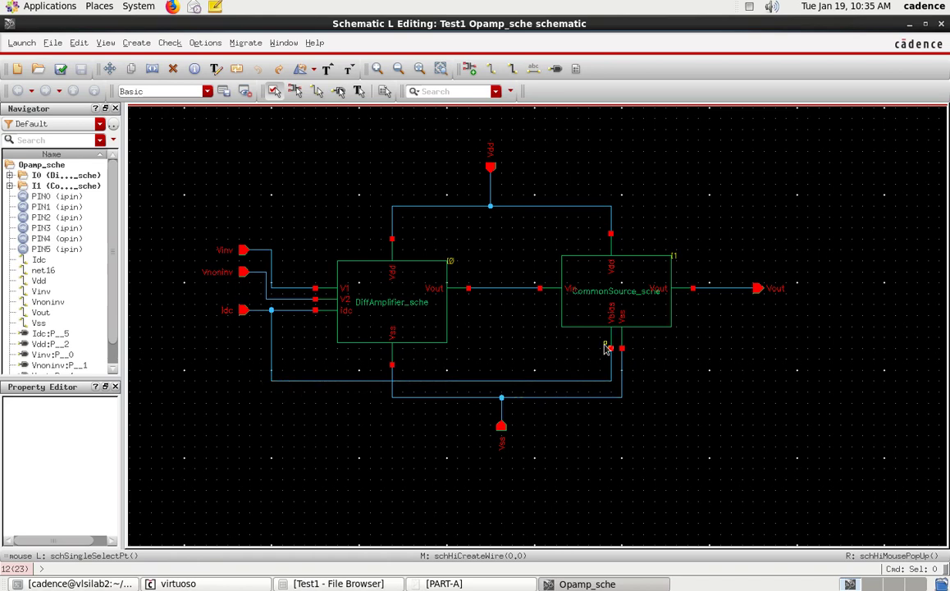
{"action": "left_click", "coordinate": [61, 70]}
Start creating a symbol cellview of Opamp_sche in library Test1 from its schematic view
{"action": "left_click", "coordinate": [131, 43]}
{"action": "mouse_move", "coordinate": [205, 197]}
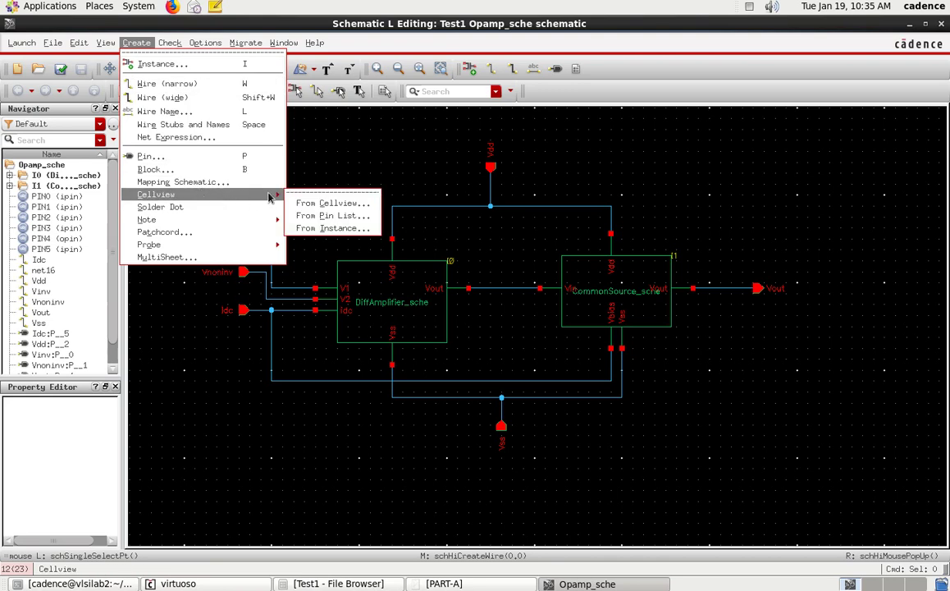
{"action": "left_click", "coordinate": [299, 202]}
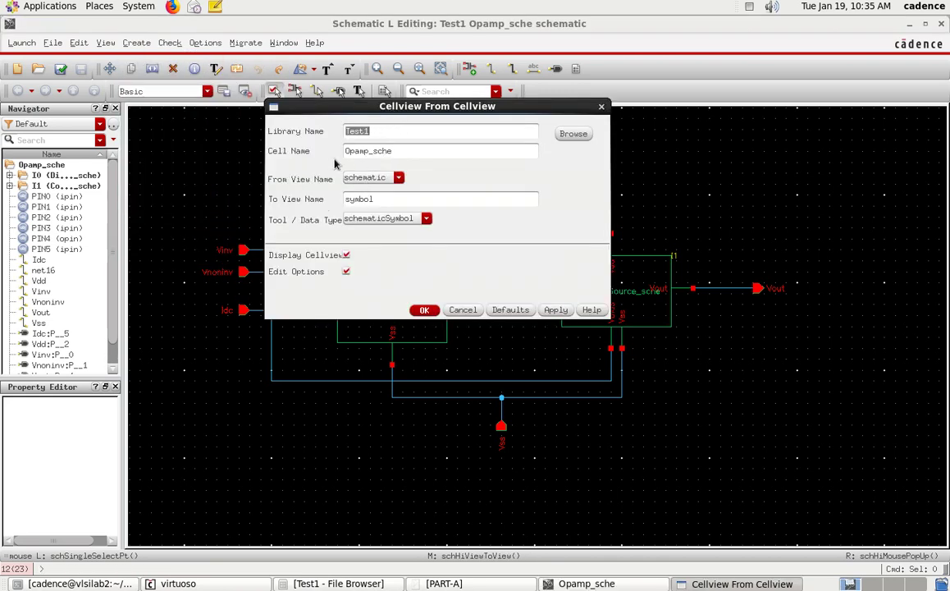
{"action": "left_click", "coordinate": [424, 310]}
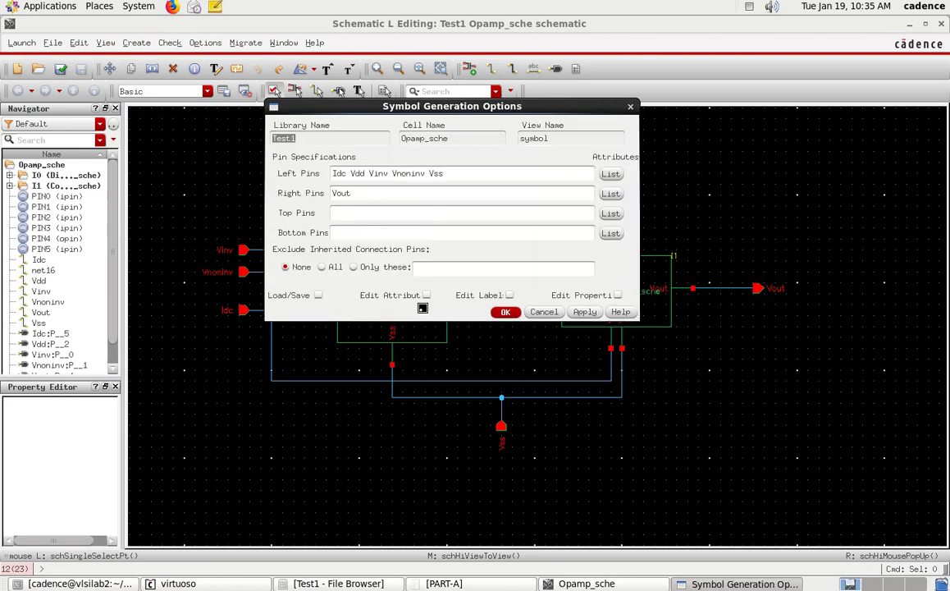
Move the Idc and Vdd pins from the symbol's left side to its top side
{"action": "double_click", "coordinate": [339, 173]}
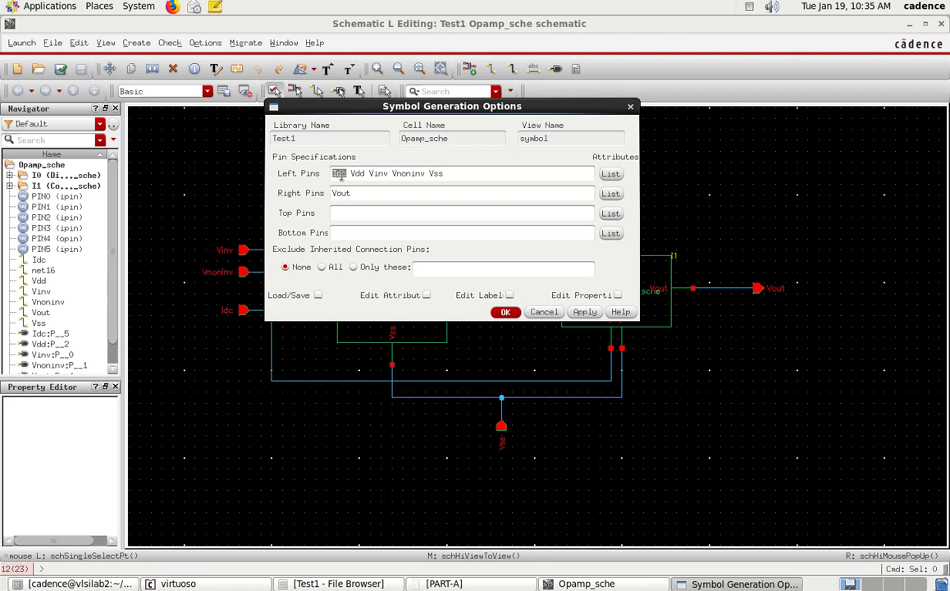
{"action": "left_click_drag", "start_coordinate": [364, 171], "coordinate": [337, 173]}
{"action": "key", "text": "ctrl+x"}
{"action": "left_click", "coordinate": [345, 213]}
{"action": "key", "text": "ctrl+v"}
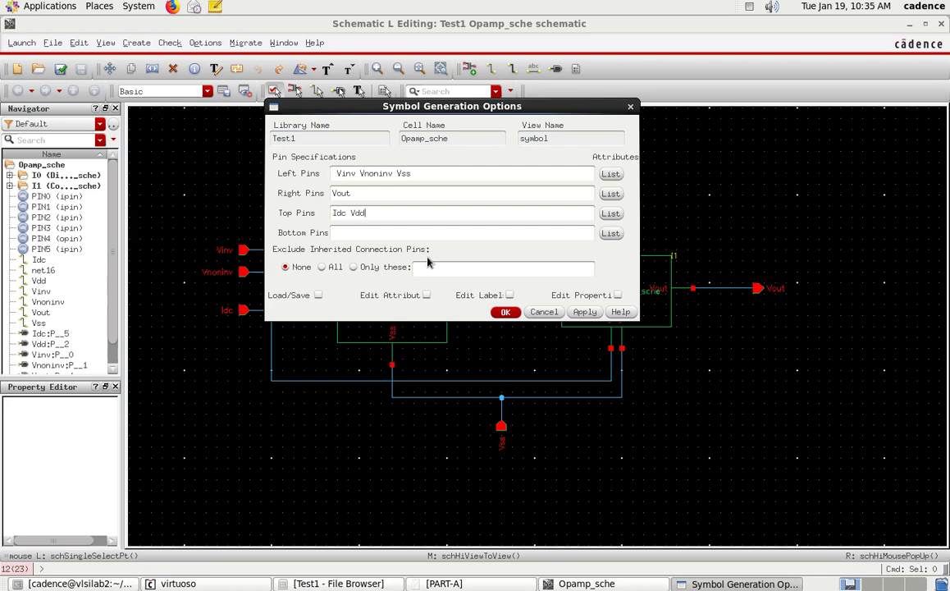
Move the Vss pin from the left side to the bottom side and generate the symbol
{"action": "left_click", "coordinate": [344, 173]}
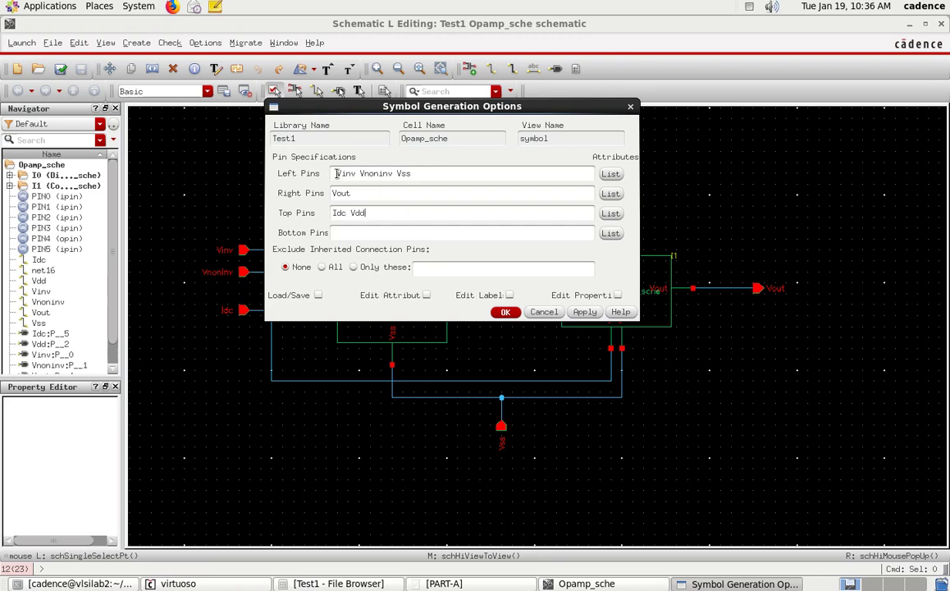
{"action": "left_click", "coordinate": [407, 173]}
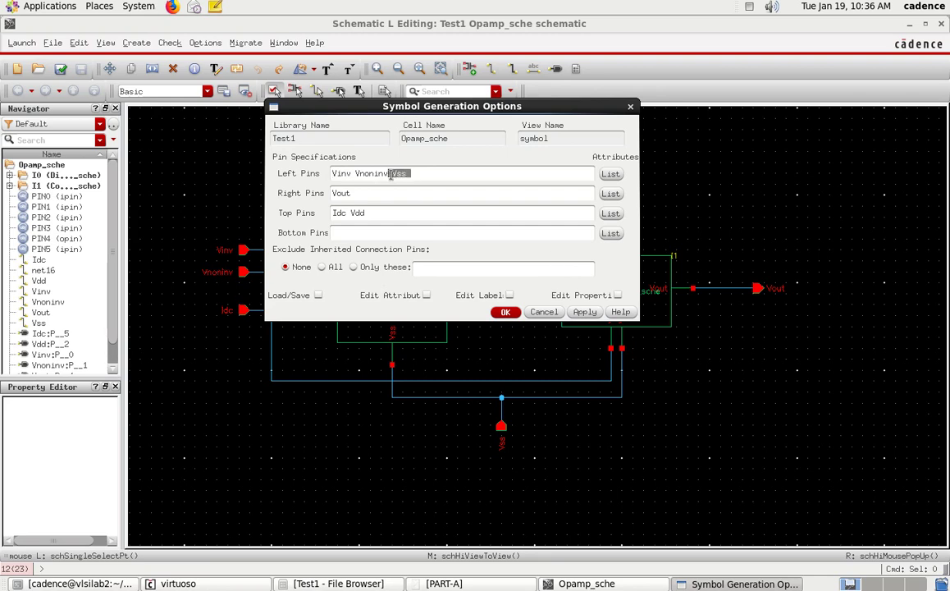
{"action": "key", "text": "BackSpace"}
{"action": "type", "text": "Vss"}
{"action": "left_click", "coordinate": [504, 313]}
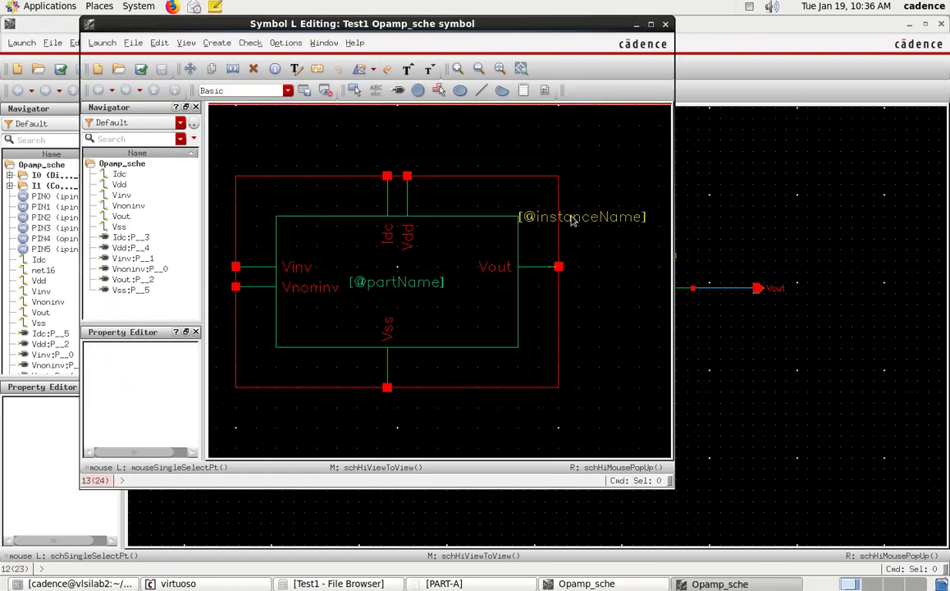
Maximize the symbol window and delete the green rectangular body inside the symbol's selection box
{"action": "double_click", "coordinate": [591, 25]}
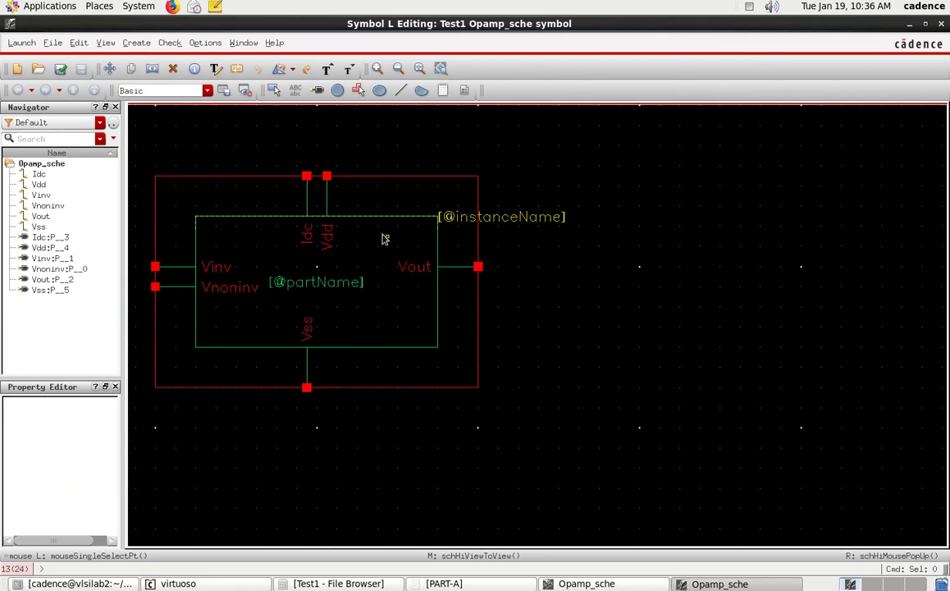
{"action": "key", "text": "f"}
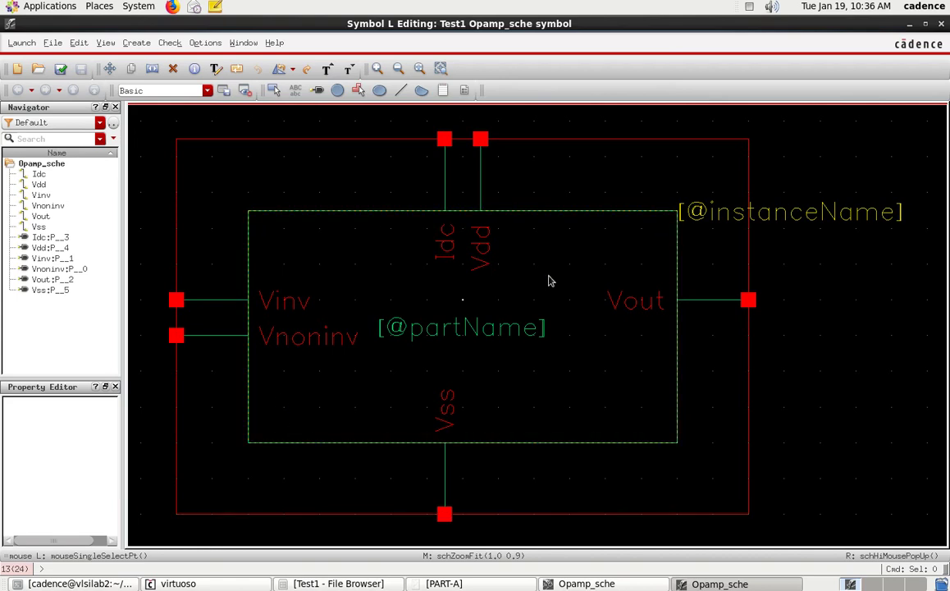
{"action": "left_click", "coordinate": [547, 215]}
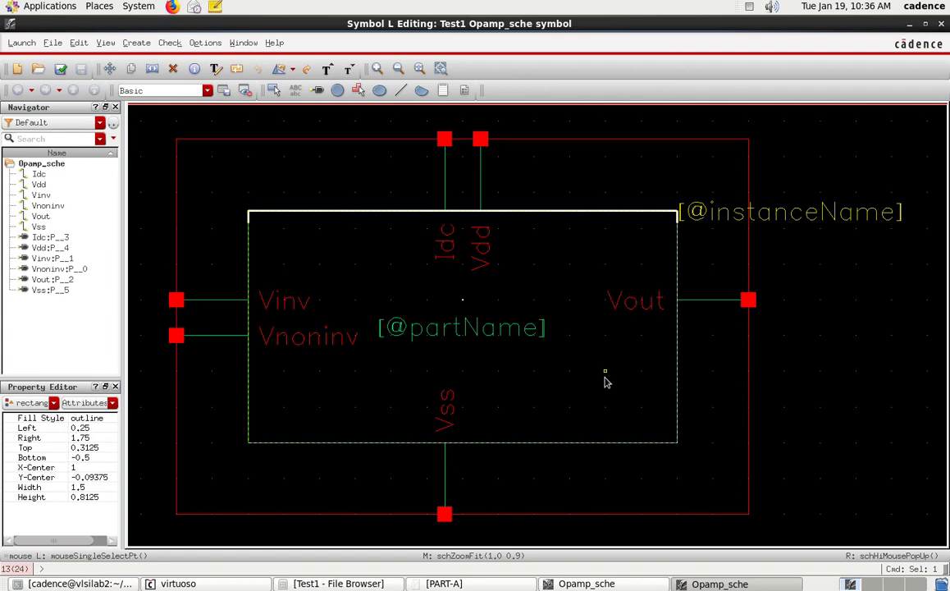
{"action": "left_click", "coordinate": [172, 69]}
{"action": "left_click", "coordinate": [379, 213]}
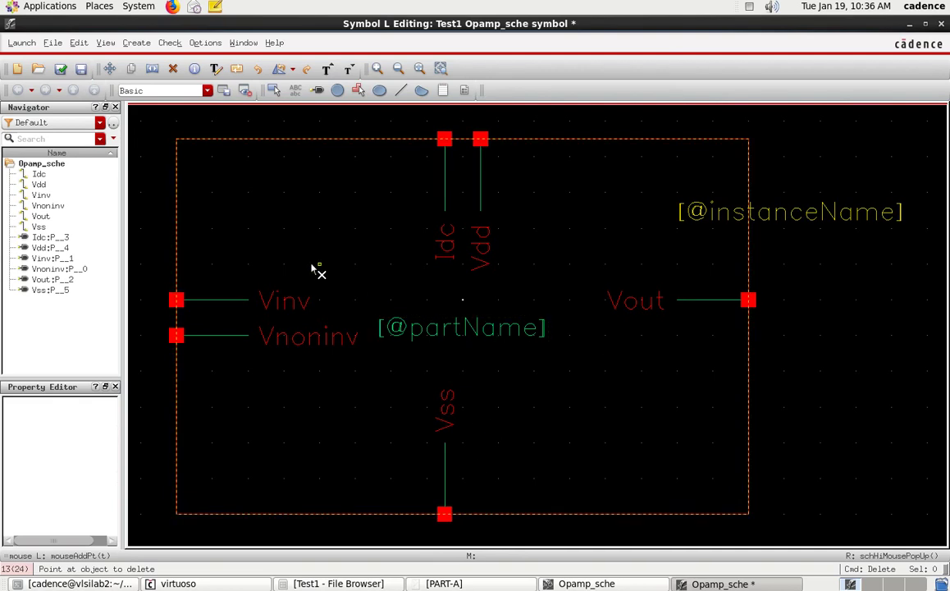
Draw a closed triangle with lines, its vertical edge at the Vinv and Vnoninv pin stubs and its tip at the Vout stub
{"action": "left_click", "coordinate": [136, 43]}
{"action": "mouse_move", "coordinate": [149, 63]}
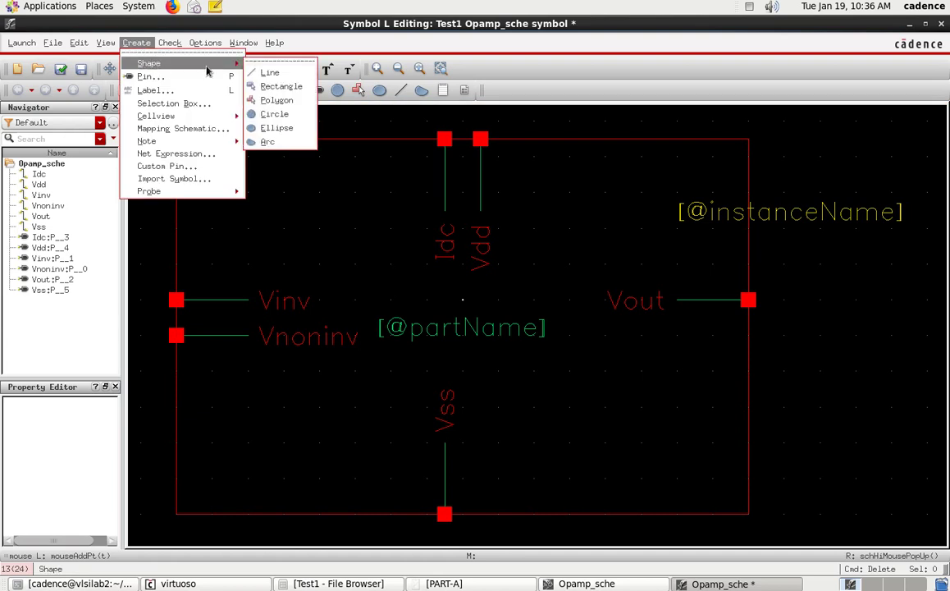
{"action": "left_click", "coordinate": [271, 73]}
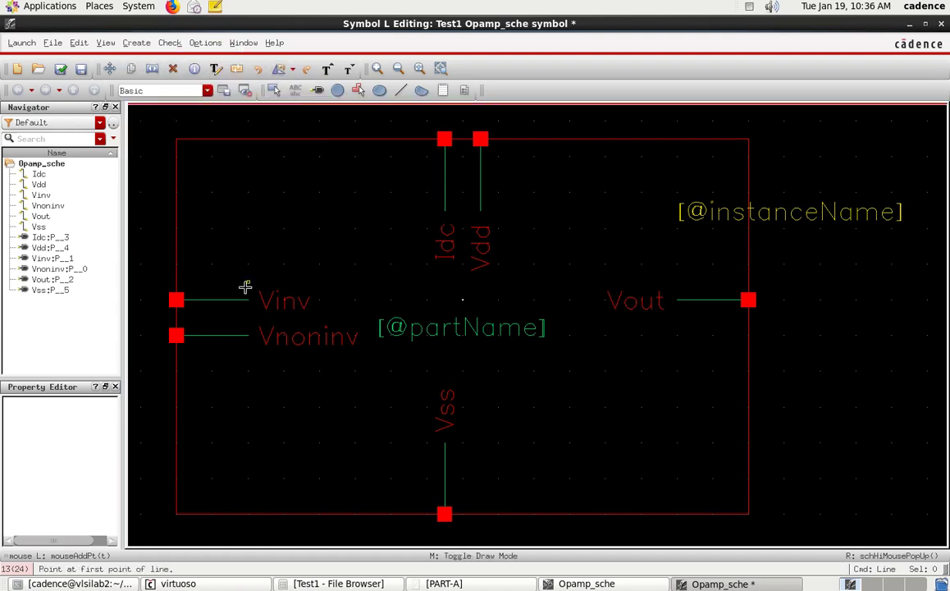
{"action": "left_click", "coordinate": [255, 181]}
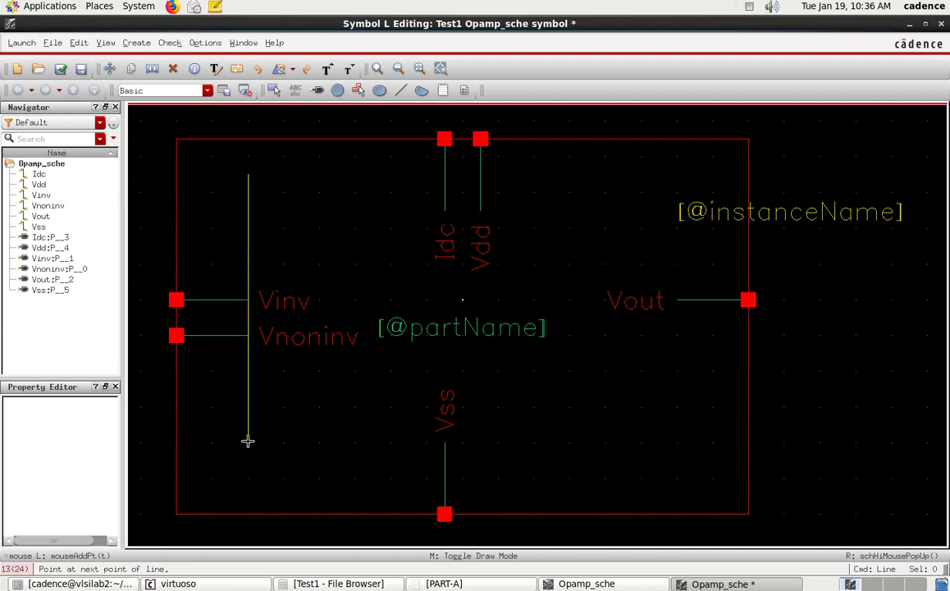
{"action": "left_click", "coordinate": [247, 475]}
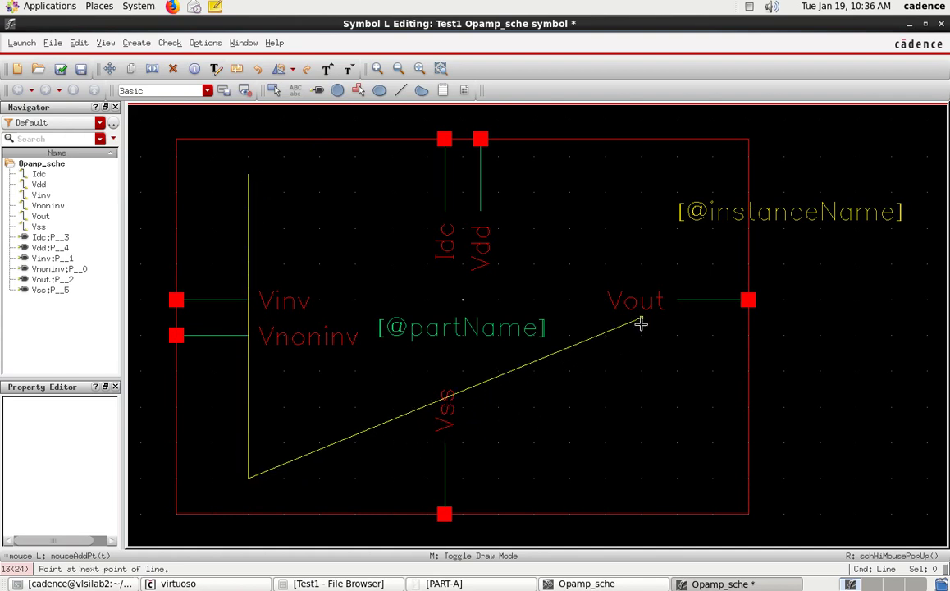
{"action": "left_click", "coordinate": [672, 301]}
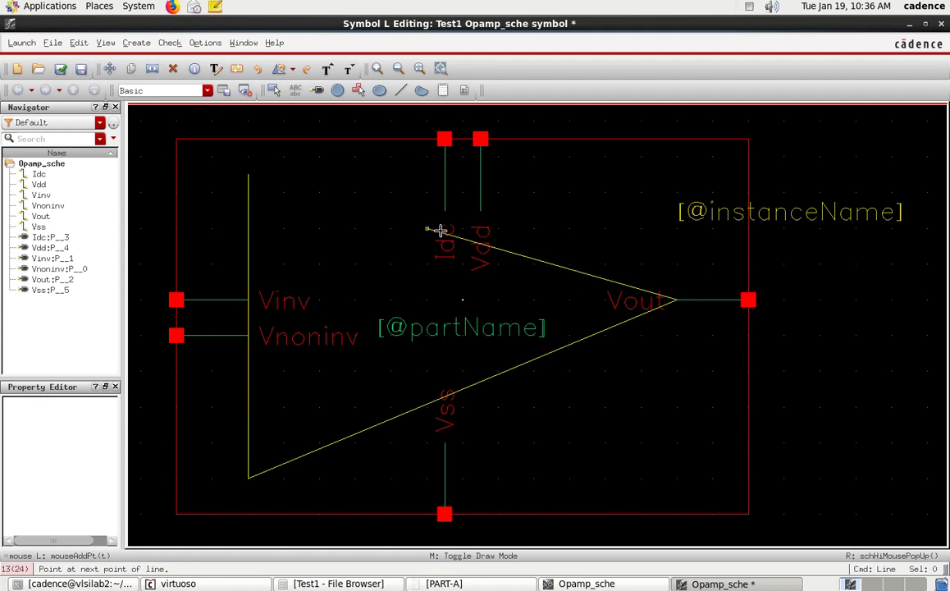
{"action": "left_click", "coordinate": [248, 174]}
{"action": "key", "text": "Escape"}
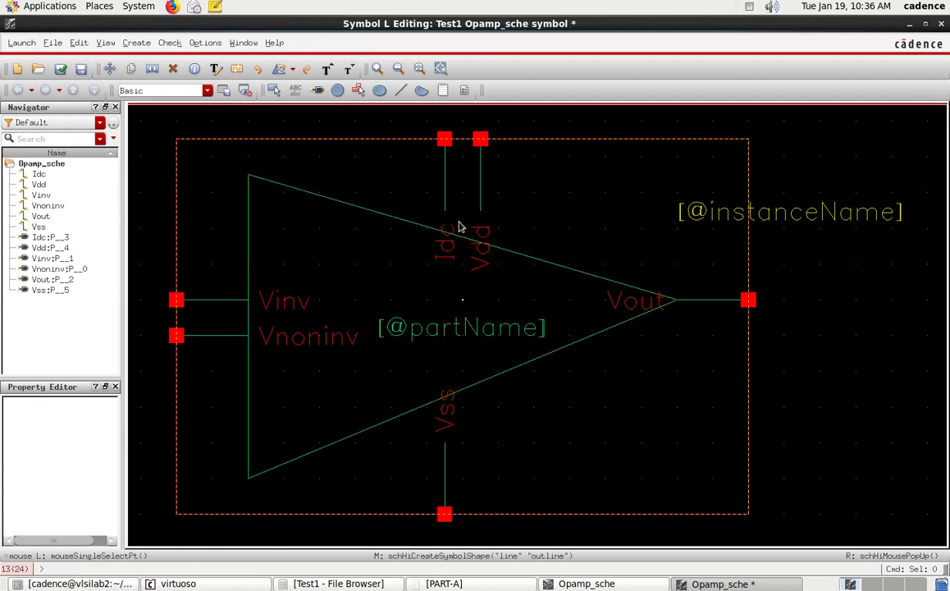
Stretch the Idc, Vdd and Vss pin stubs inward to meet the triangle's sloping edges
{"action": "left_click", "coordinate": [152, 69]}
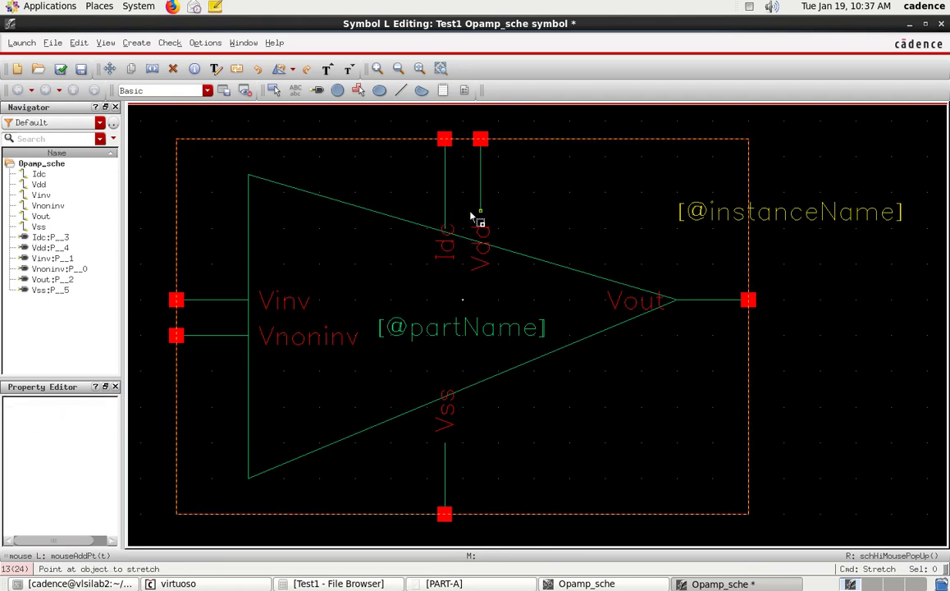
{"action": "left_click_drag", "start_coordinate": [483, 218], "coordinate": [485, 243]}
{"action": "left_click_drag", "start_coordinate": [450, 441], "coordinate": [460, 405]}
{"action": "key", "text": "Escape"}
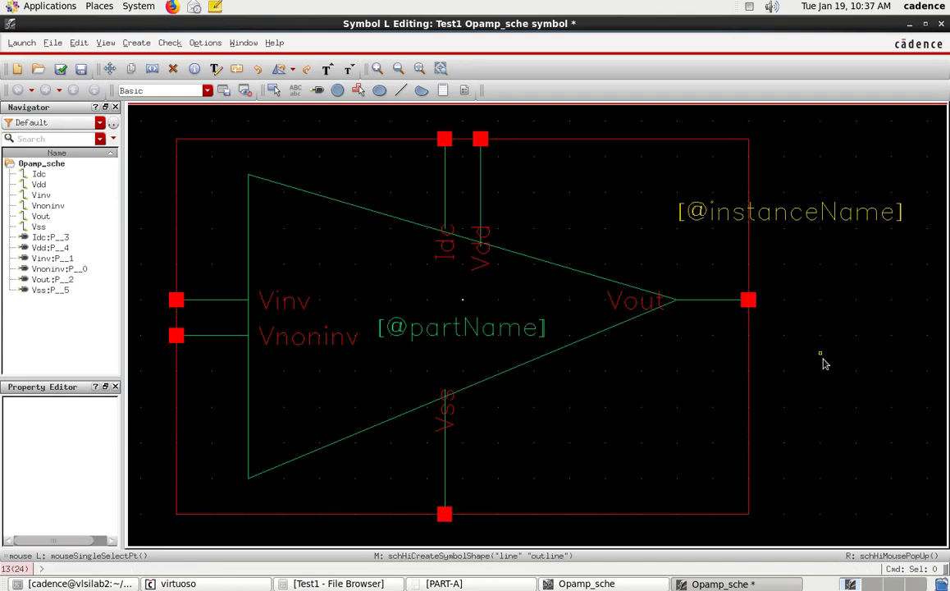
Check and save the Opamp_sche symbol and close its window
{"action": "left_click", "coordinate": [109, 68]}
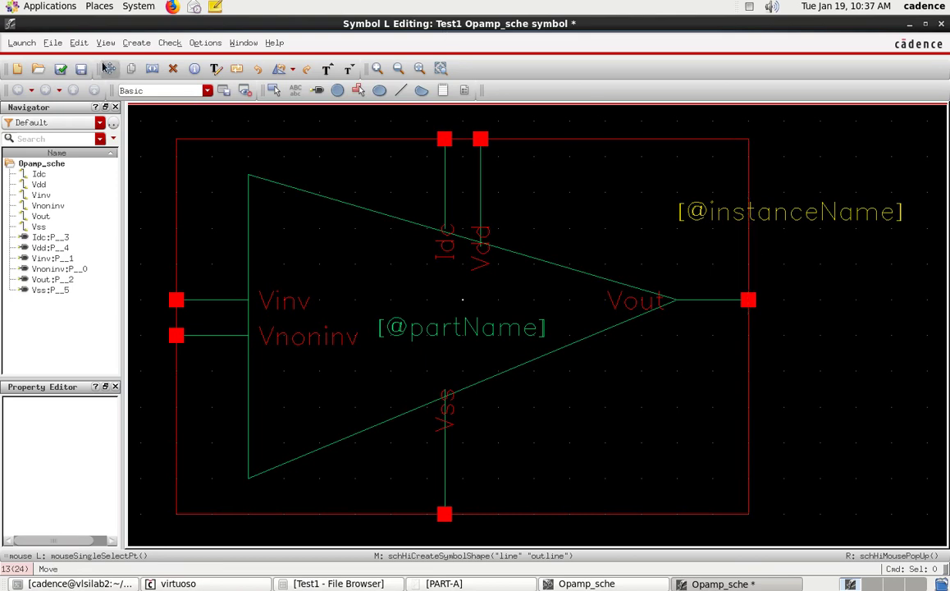
{"action": "left_click", "coordinate": [60, 68]}
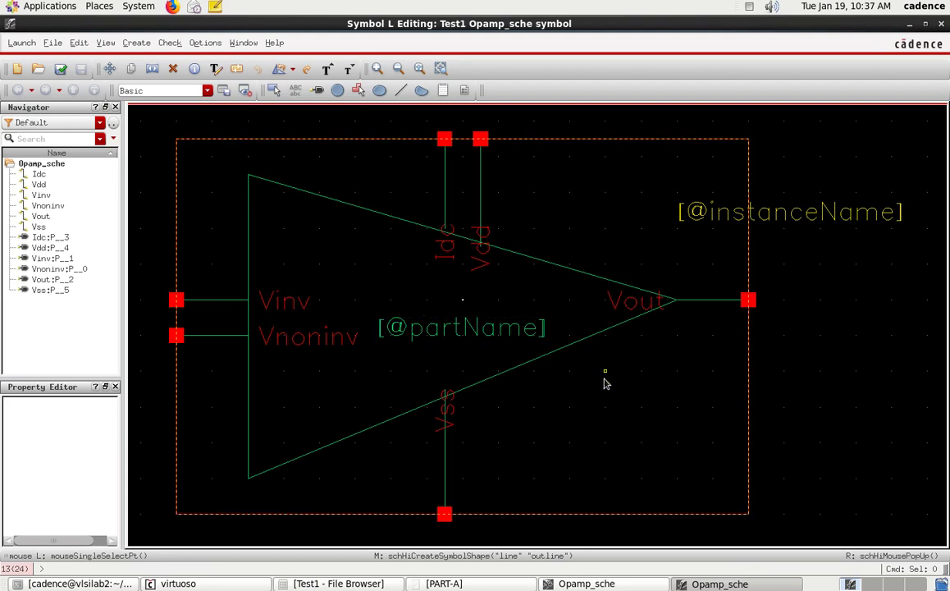
{"action": "left_click", "coordinate": [941, 23]}
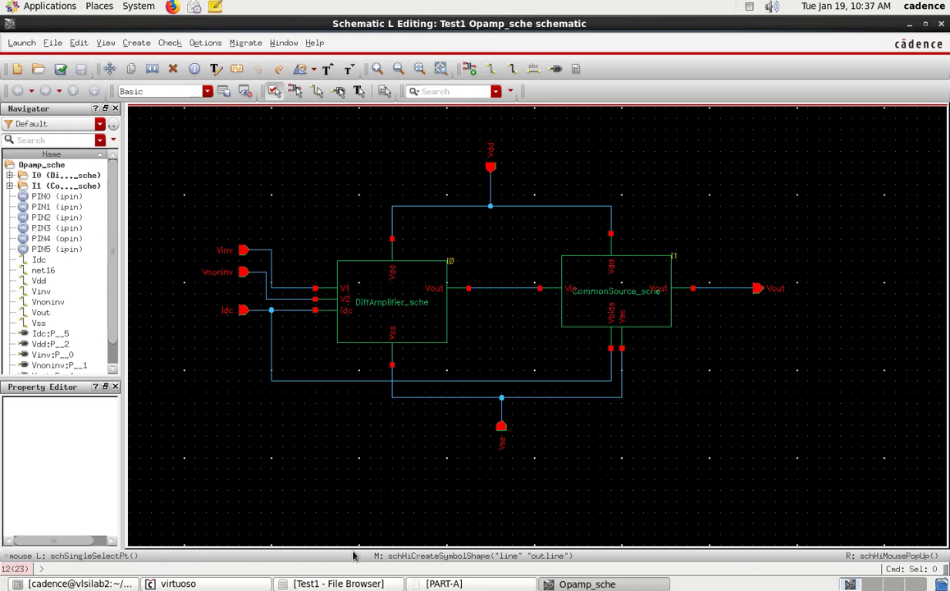
Create a new schematic cellview named Opamp_Test in library Test1 and open it in a new tab
{"action": "left_click", "coordinate": [52, 43]}
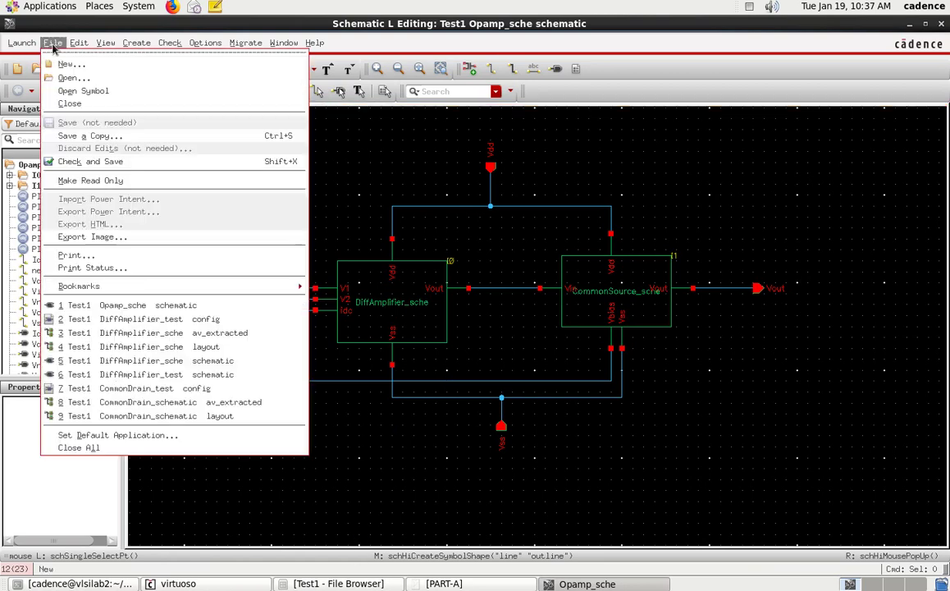
{"action": "left_click", "coordinate": [106, 60]}
{"action": "left_click", "coordinate": [406, 150]}
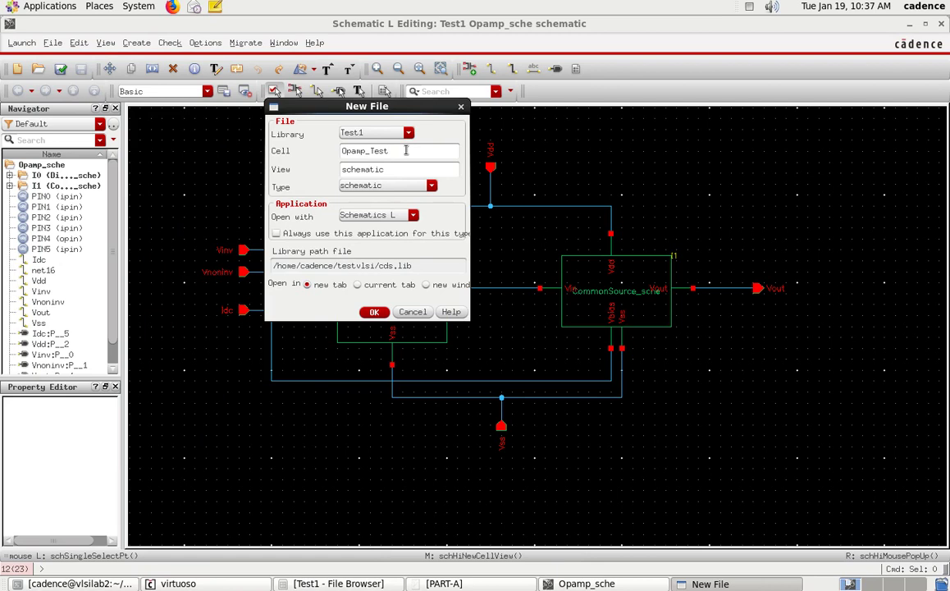
{"action": "left_click", "coordinate": [373, 312]}
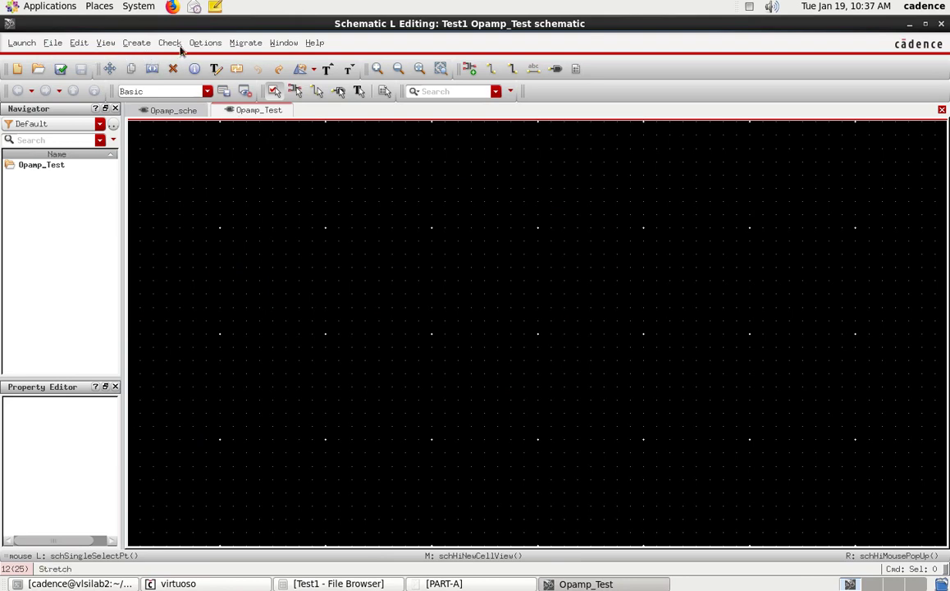
Place an instance of the Opamp_sche symbol from library Test1 near the middle of the Opamp_Test schematic
{"action": "key", "text": "i"}
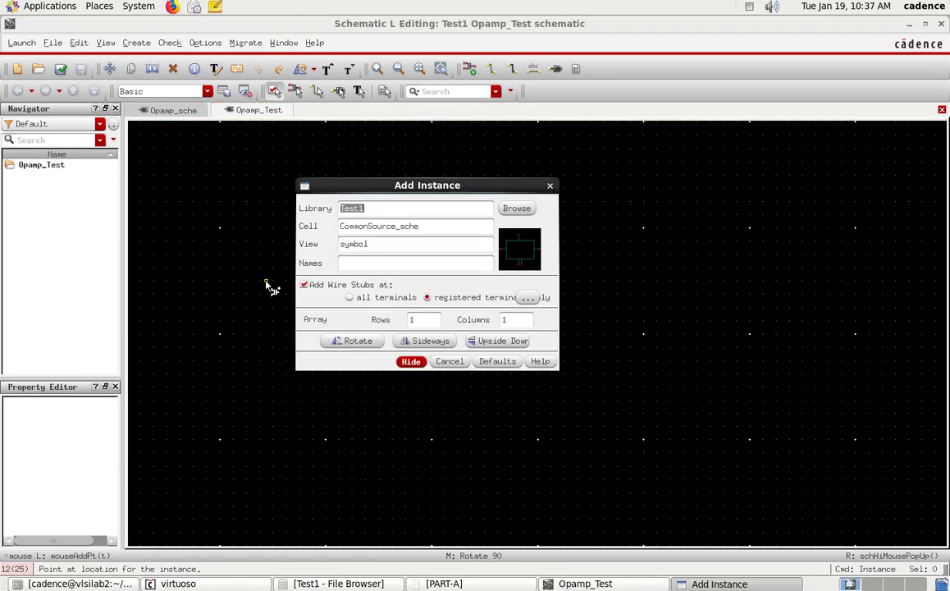
{"action": "left_click", "coordinate": [517, 208]}
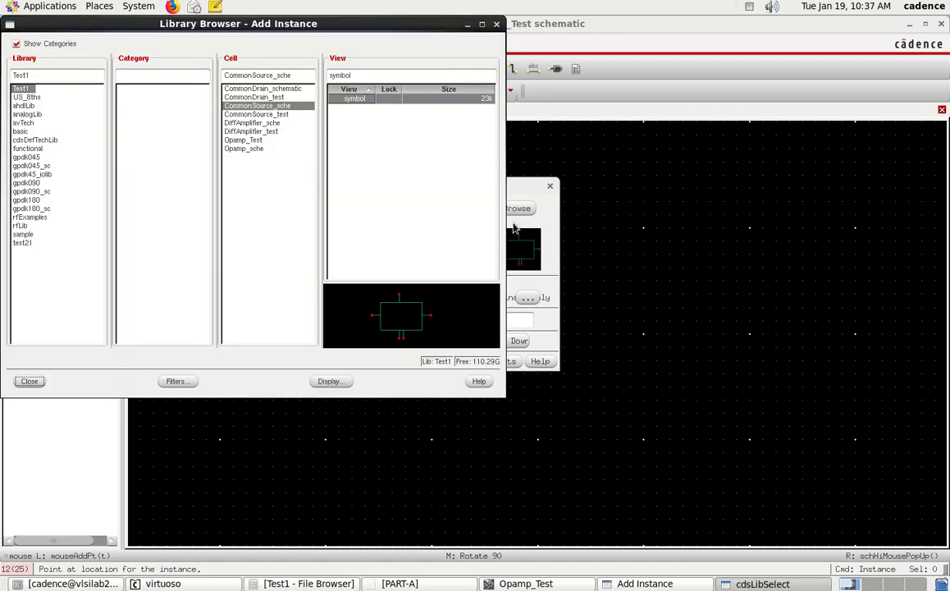
{"action": "left_click", "coordinate": [238, 148]}
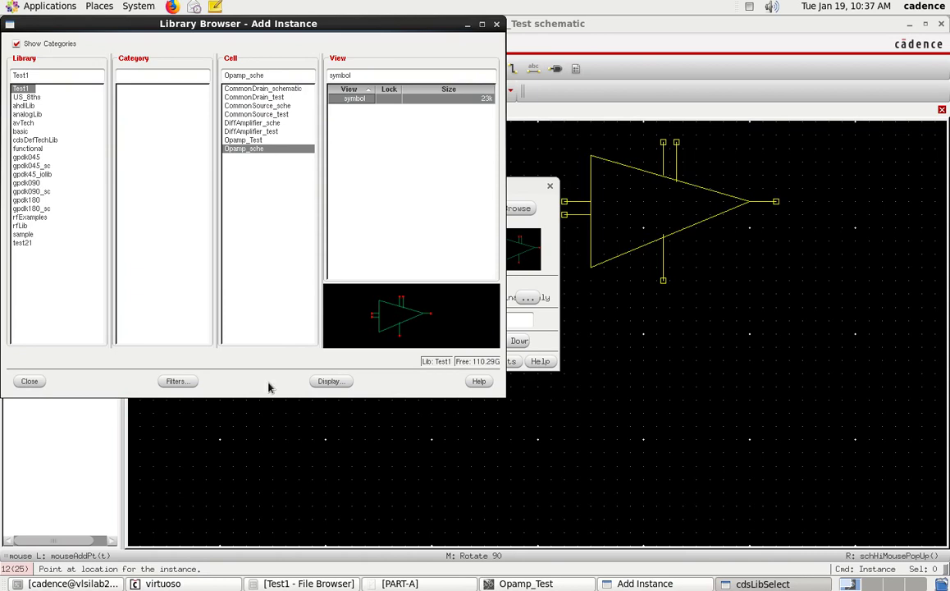
{"action": "left_click", "coordinate": [30, 380]}
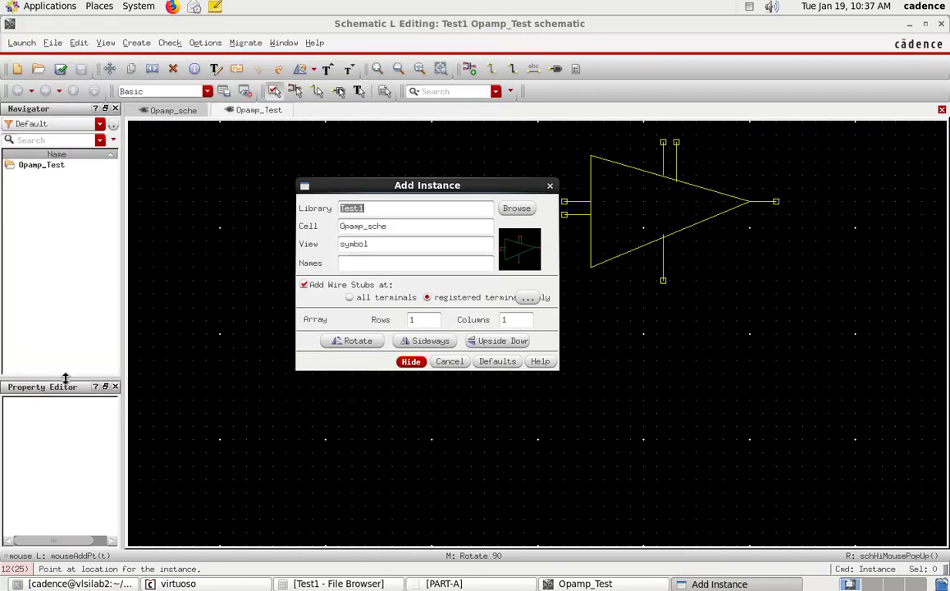
{"action": "left_click", "coordinate": [410, 362]}
{"action": "left_click", "coordinate": [347, 311]}
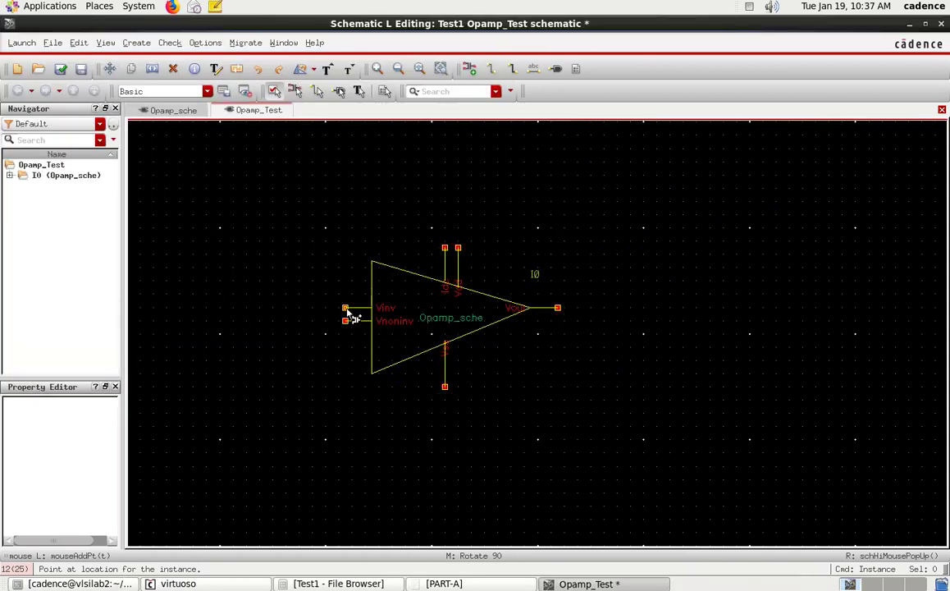
{"action": "key", "text": "Escape"}
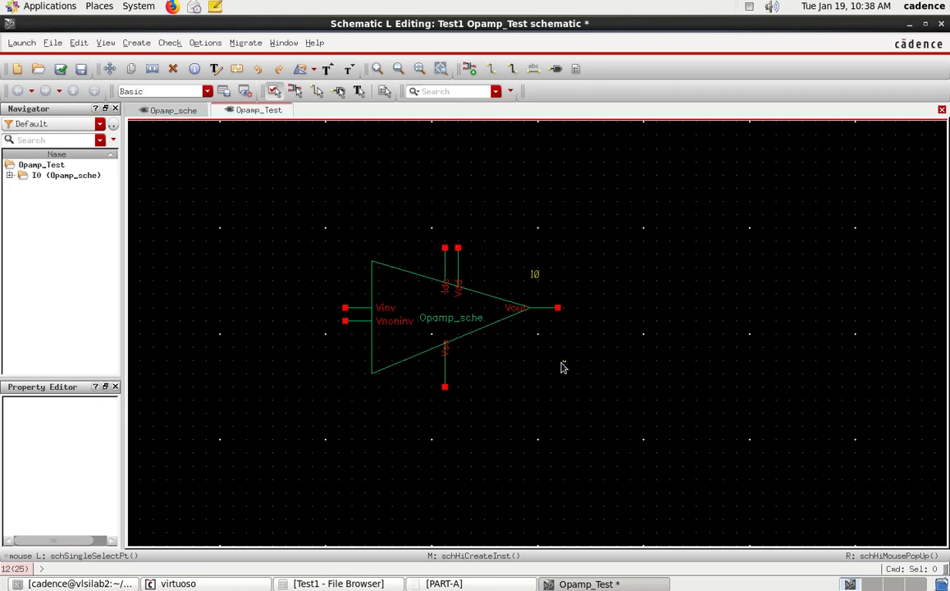
Place an analogLib vdc source with DC voltage 1.8, rotated 90 degrees, above the op-amp symbol's Vdd pin
{"action": "key", "text": "i"}
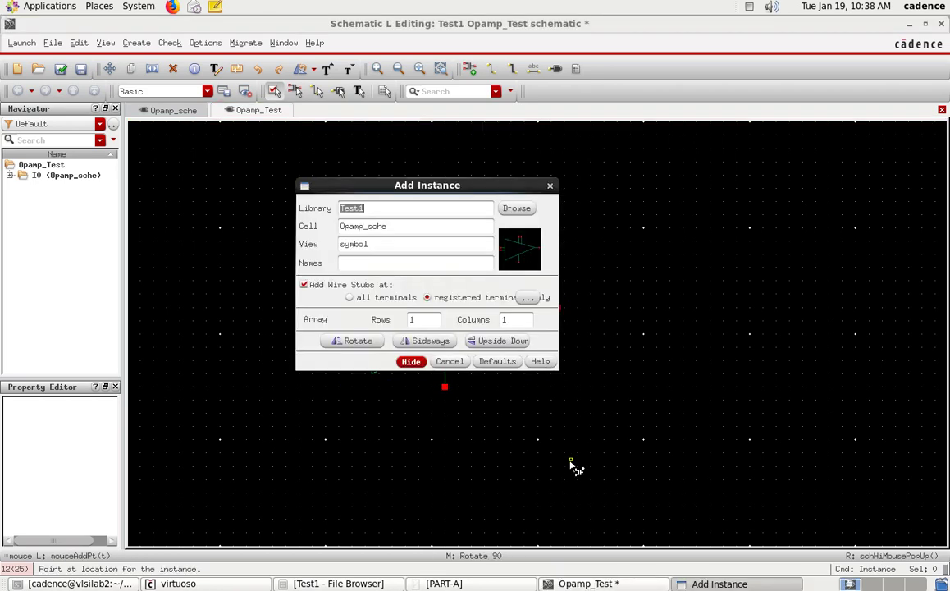
{"action": "left_click", "coordinate": [517, 209]}
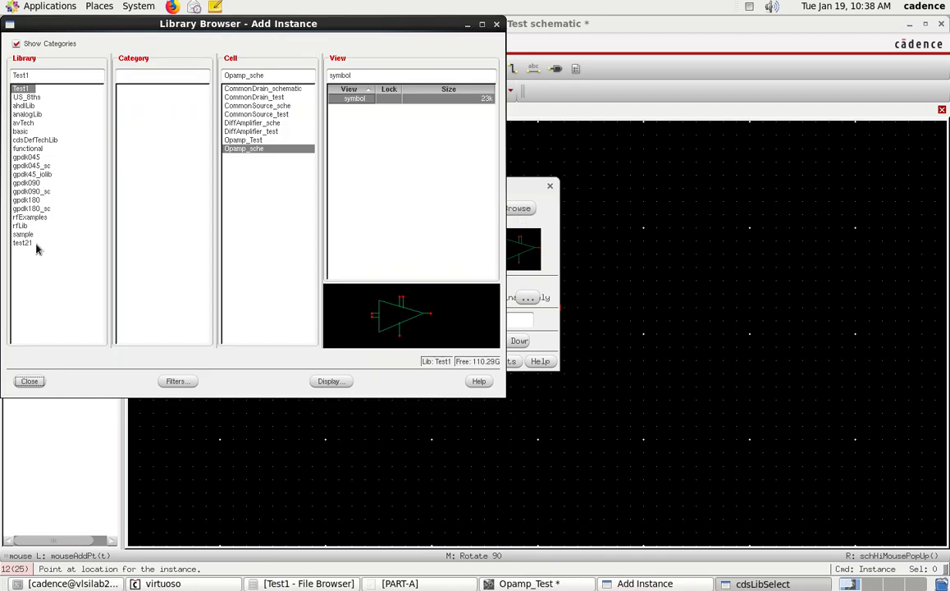
{"action": "left_click", "coordinate": [27, 114]}
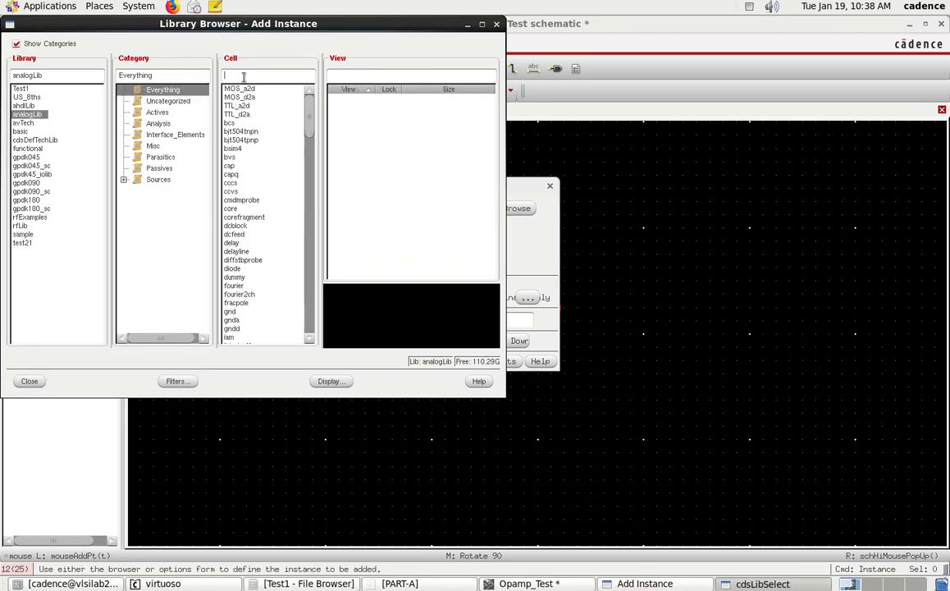
{"action": "type", "text": "vdc"}
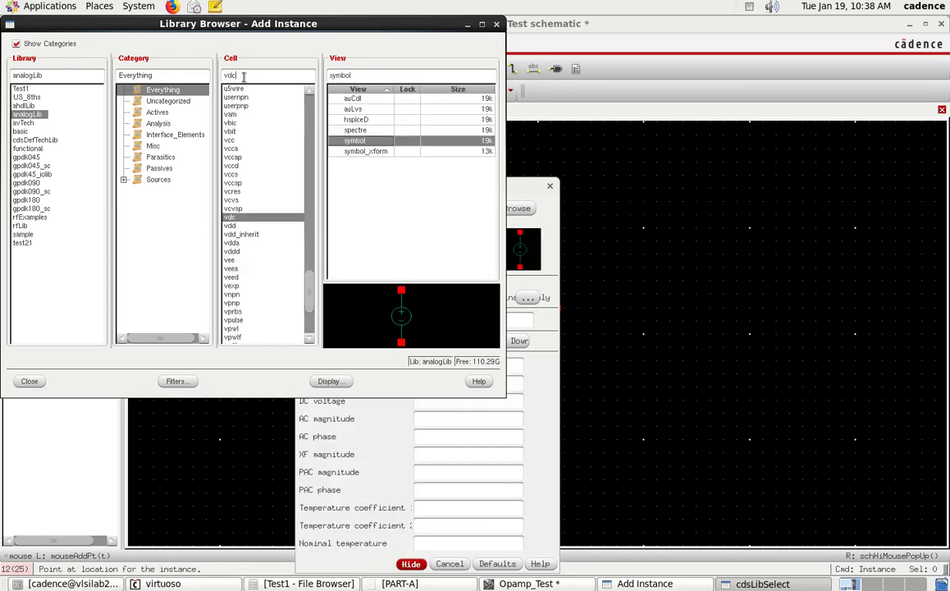
{"action": "left_click", "coordinate": [37, 380]}
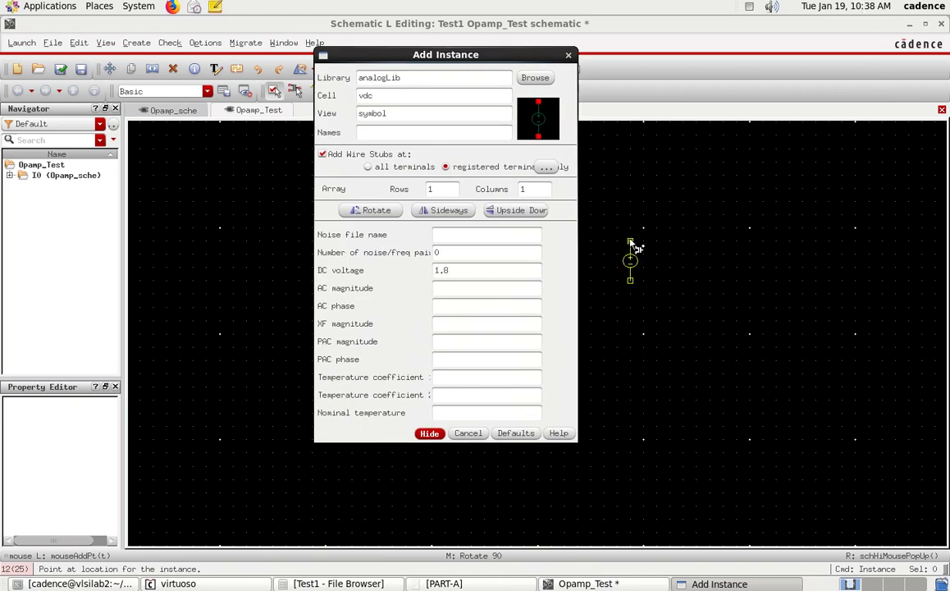
{"action": "left_click", "coordinate": [430, 435]}
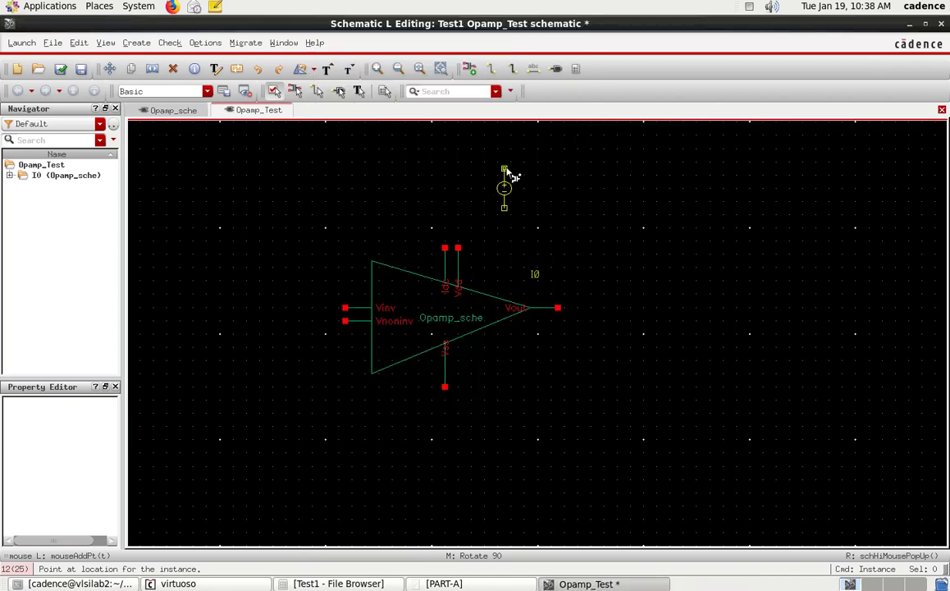
{"action": "middle_click", "coordinate": [509, 174]}
{"action": "left_click", "coordinate": [460, 176]}
{"action": "key", "text": "Escape"}
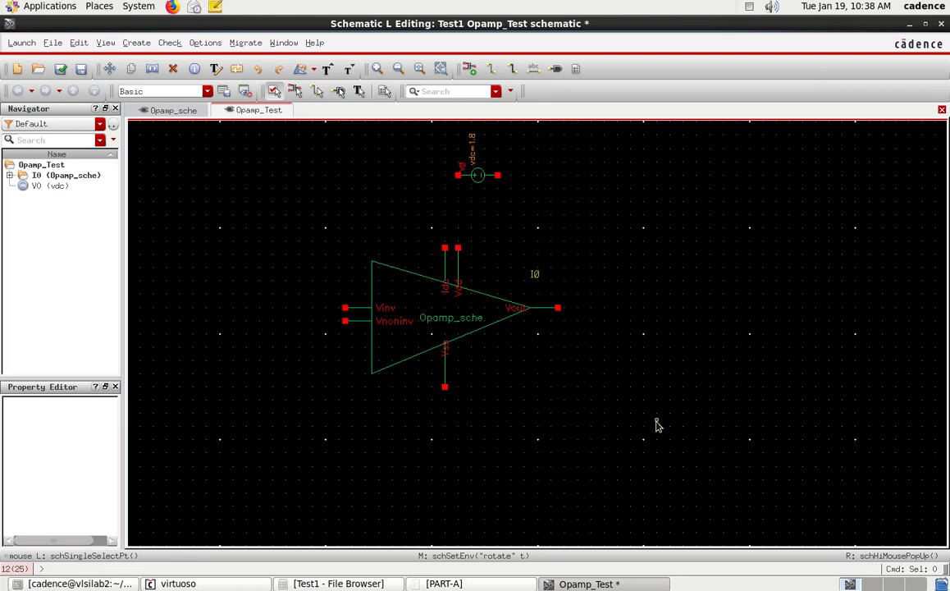
Move the 1.8 V source further right, leaving free space above the op-amp's Idc and Vdd pins
{"action": "left_click", "coordinate": [477, 174]}
{"action": "left_click_drag", "start_coordinate": [484, 175], "coordinate": [538, 176]}
{"action": "left_click", "coordinate": [585, 203]}
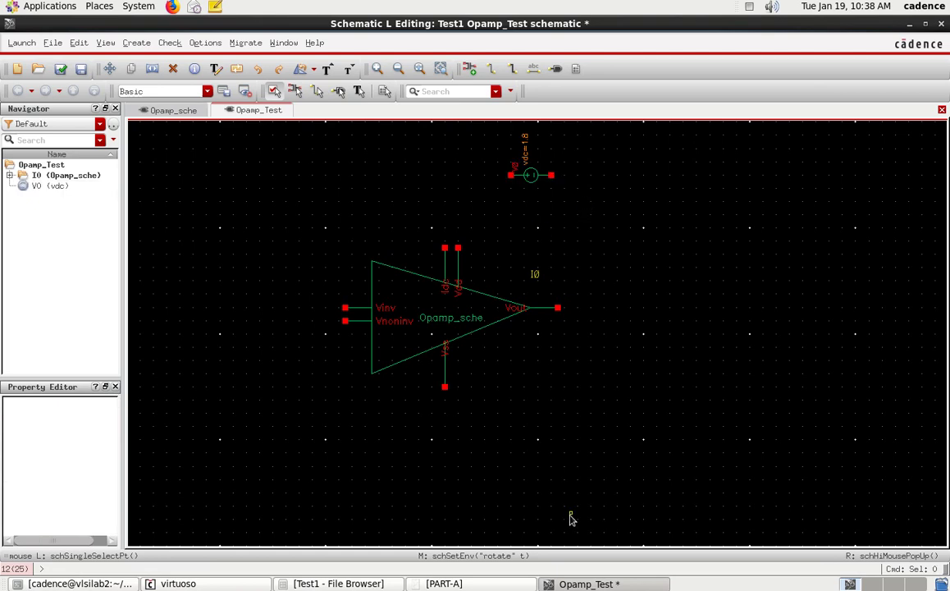
Place a second vdc source with DC voltage -1.8 V upright, directly below the op-amp's Vss pin
{"action": "key", "text": "i"}
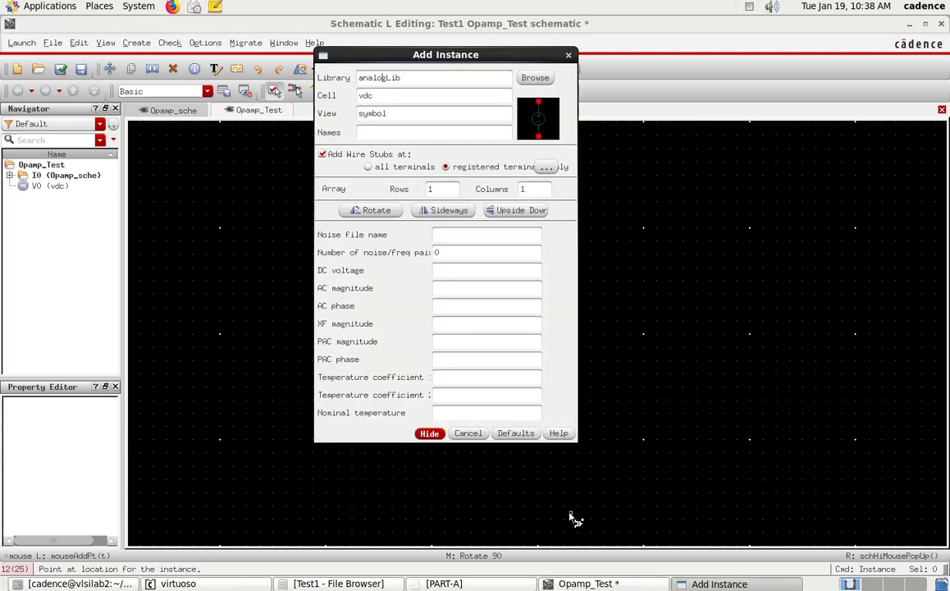
{"action": "left_click", "coordinate": [448, 270]}
{"action": "type", "text": "-1.8 V"}
{"action": "left_click", "coordinate": [430, 433]}
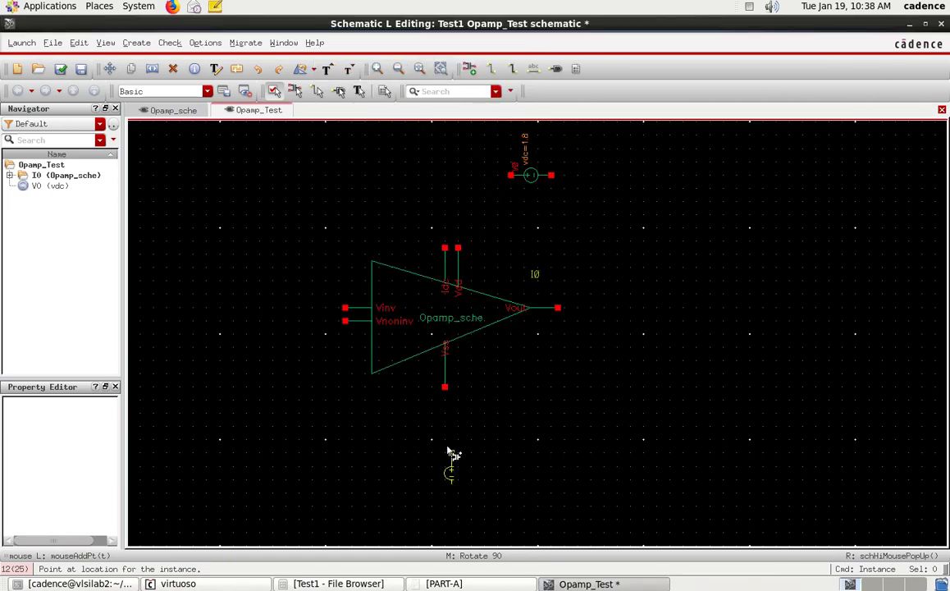
{"action": "left_click", "coordinate": [447, 418]}
{"action": "key", "text": "Escape"}
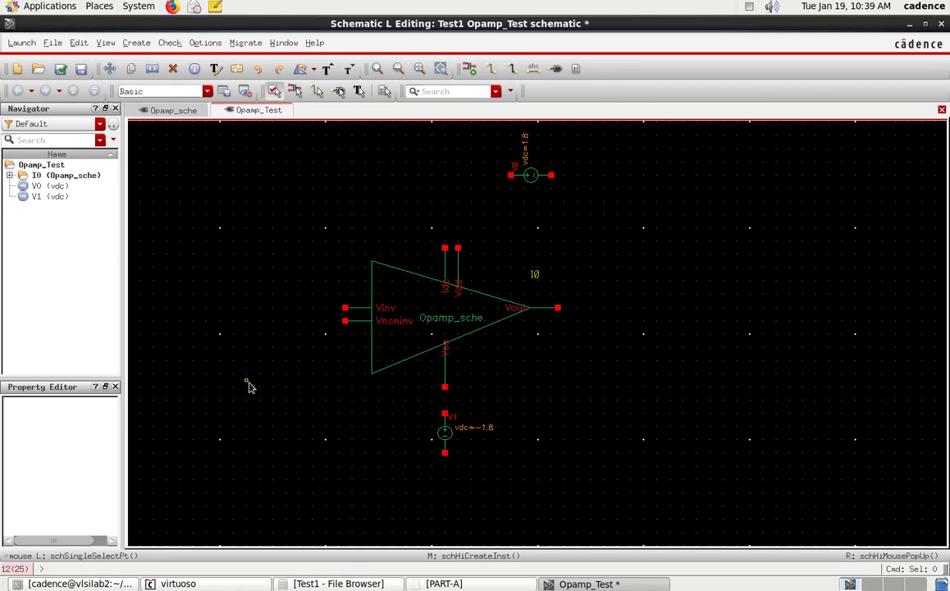
Place an analogLib vsin source with AC magnitude 1 V, amplitude 5m V and frequency 1K Hz to the left of the op-amp inputs
{"action": "key", "text": "i"}
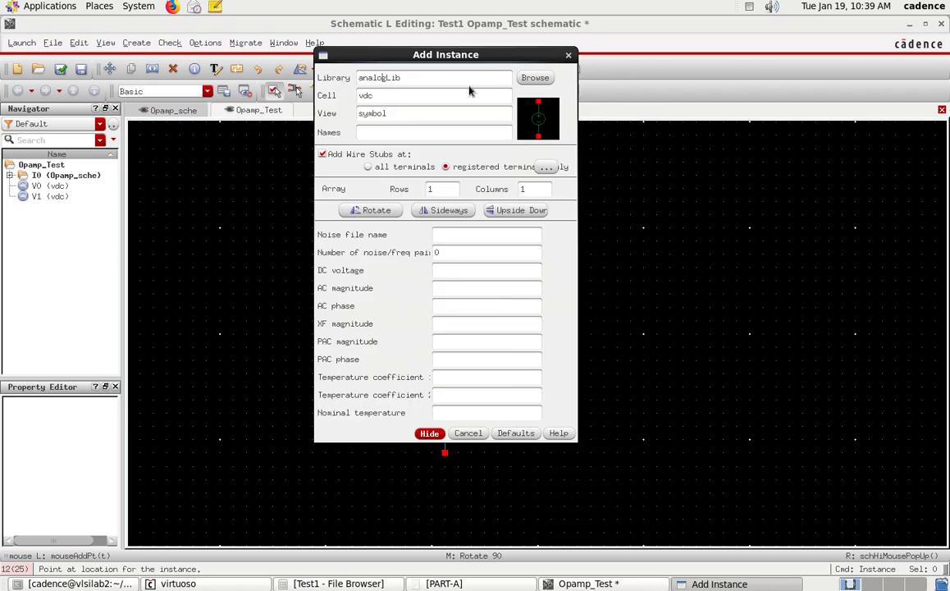
{"action": "left_click", "coordinate": [535, 77]}
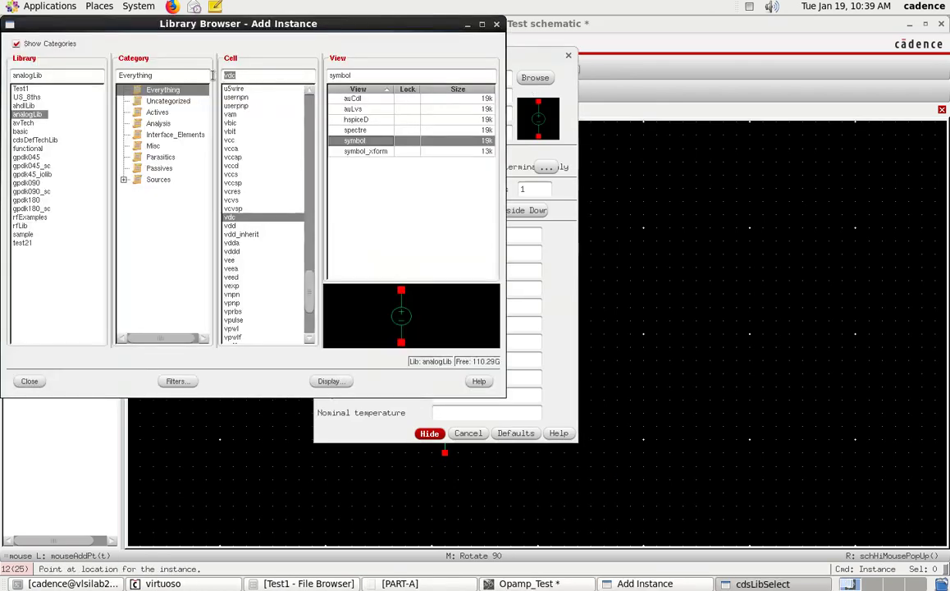
{"action": "type", "text": "vsin"}
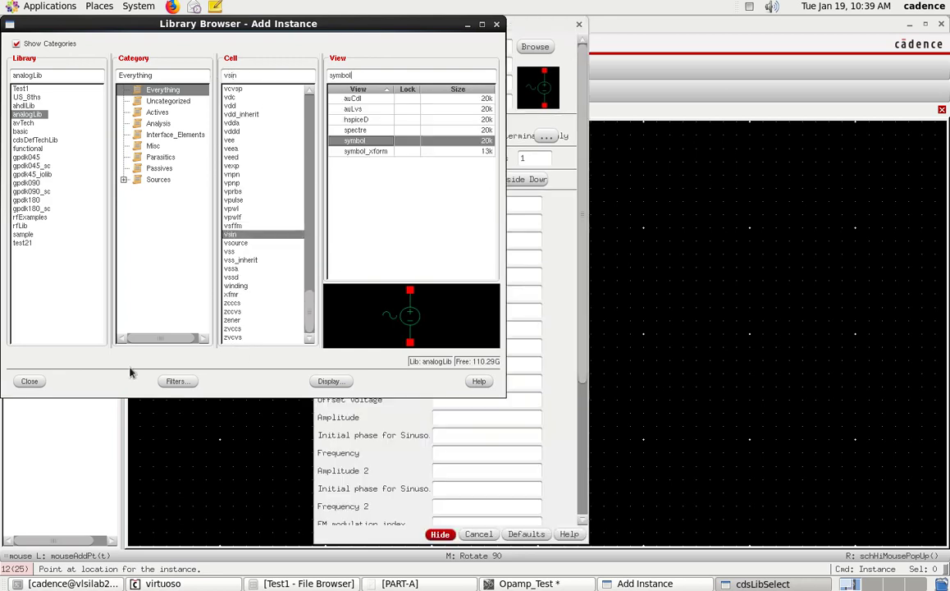
{"action": "left_click", "coordinate": [29, 382]}
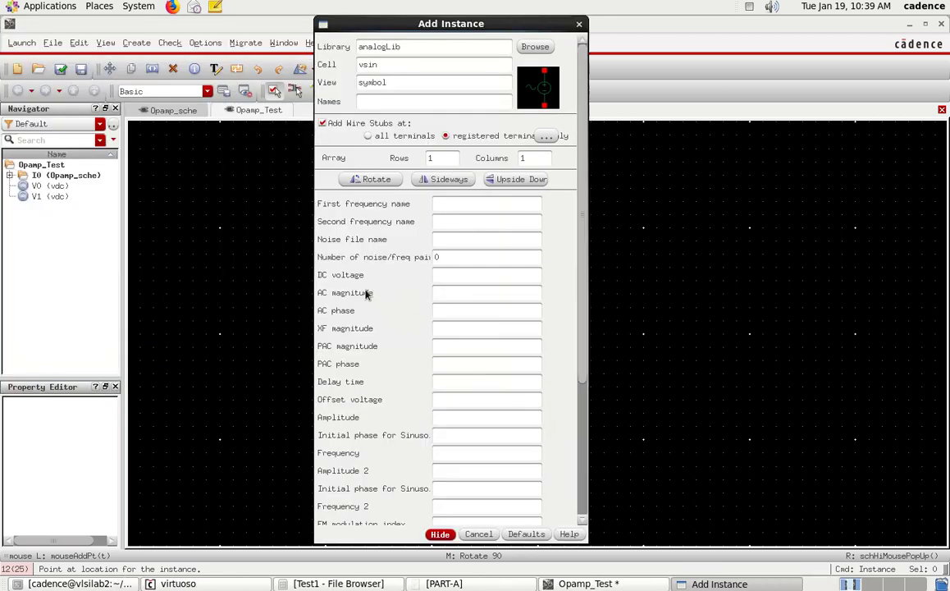
{"action": "type", "text": "1"}
{"action": "left_click", "coordinate": [476, 416]}
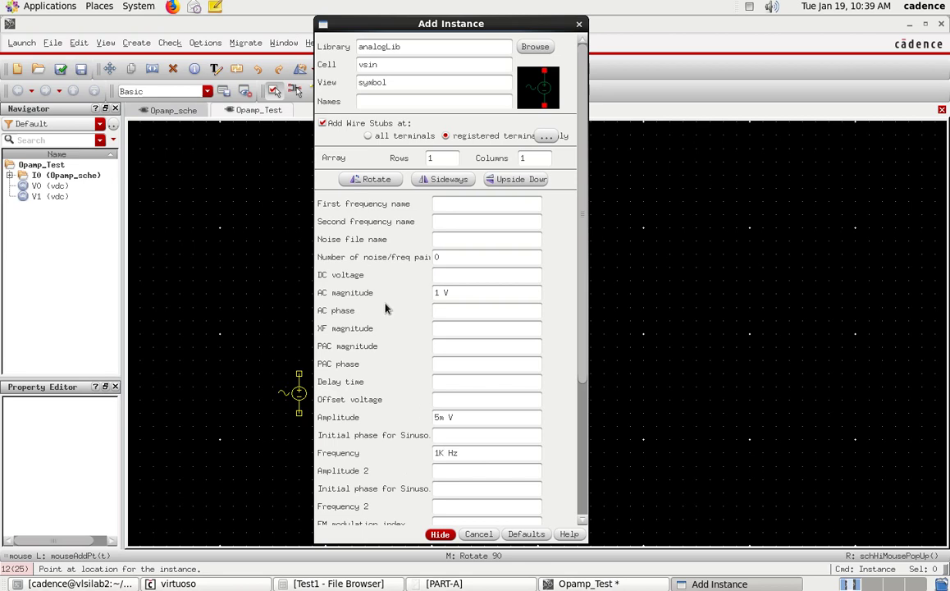
{"action": "scroll", "coordinate": [386, 312], "scroll_direction": "down", "scroll_amount": 3}
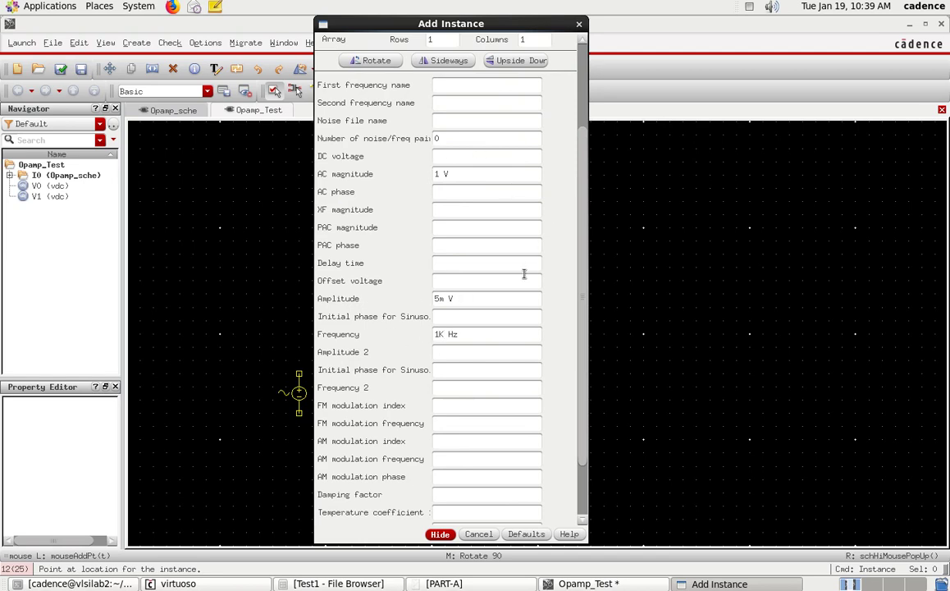
{"action": "left_click", "coordinate": [440, 534]}
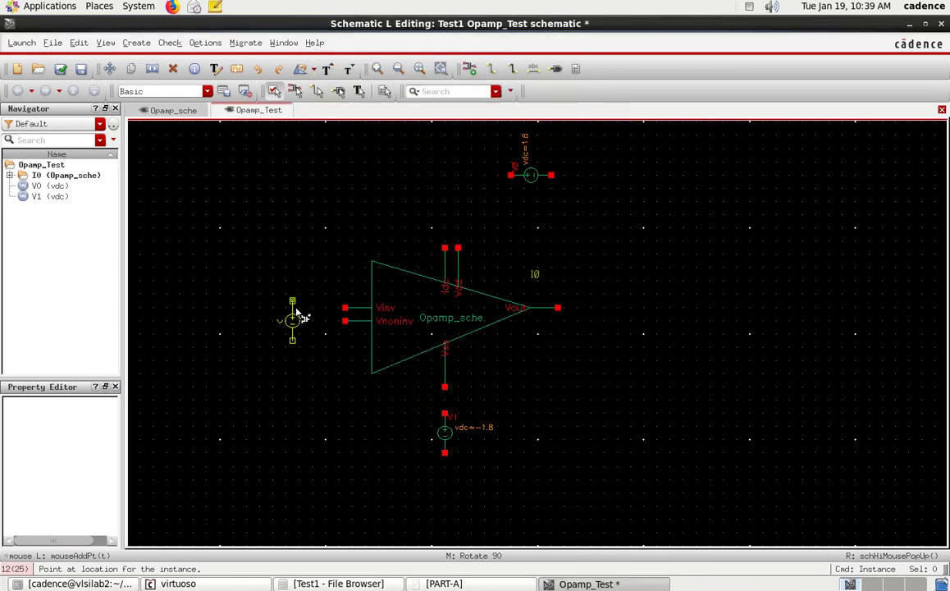
{"action": "left_click", "coordinate": [273, 308]}
{"action": "key", "text": "Escape"}
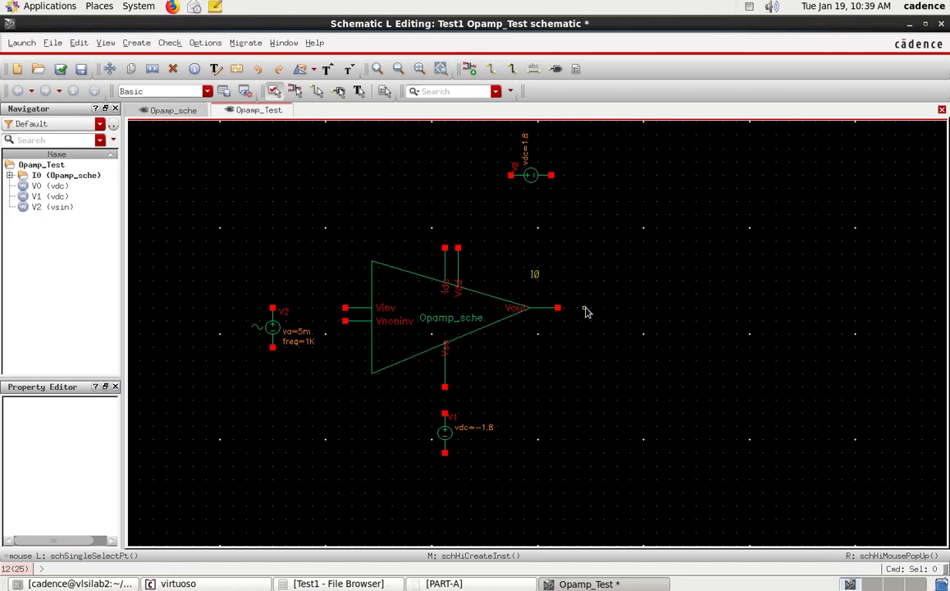
Create an output pin named Vout to the right of the op-amp's output terminal, level with it
{"action": "key", "text": "p"}
{"action": "type", "text": "Vout"}
{"action": "left_click", "coordinate": [386, 151]}
{"action": "left_click", "coordinate": [359, 162]}
{"action": "left_click", "coordinate": [424, 326]}
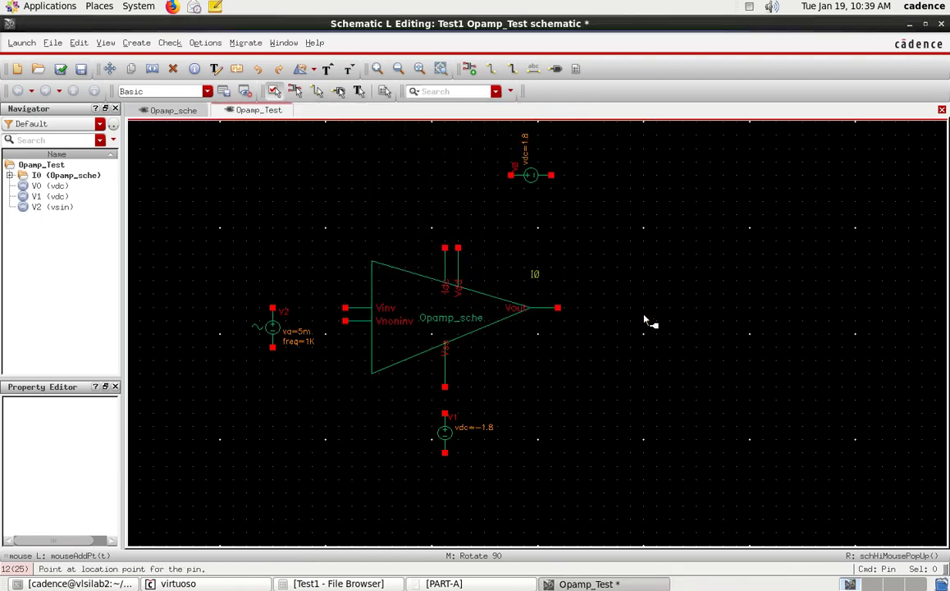
{"action": "left_click", "coordinate": [623, 310]}
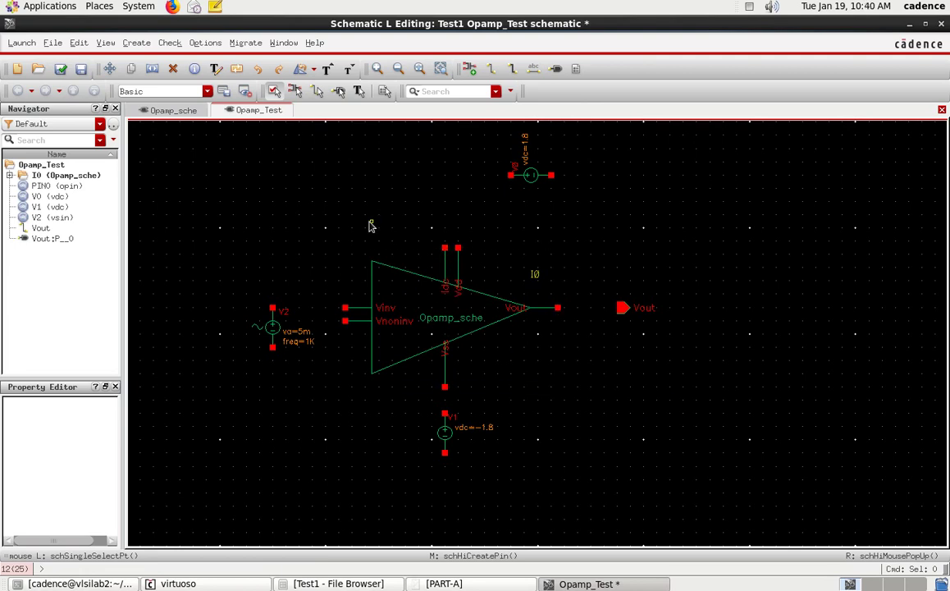
Place an analogLib idc source with DC current 5u A above the op-amp's Idc pin
{"action": "key", "text": "i"}
{"action": "scroll", "coordinate": [514, 141], "scroll_direction": "up", "scroll_amount": 3}
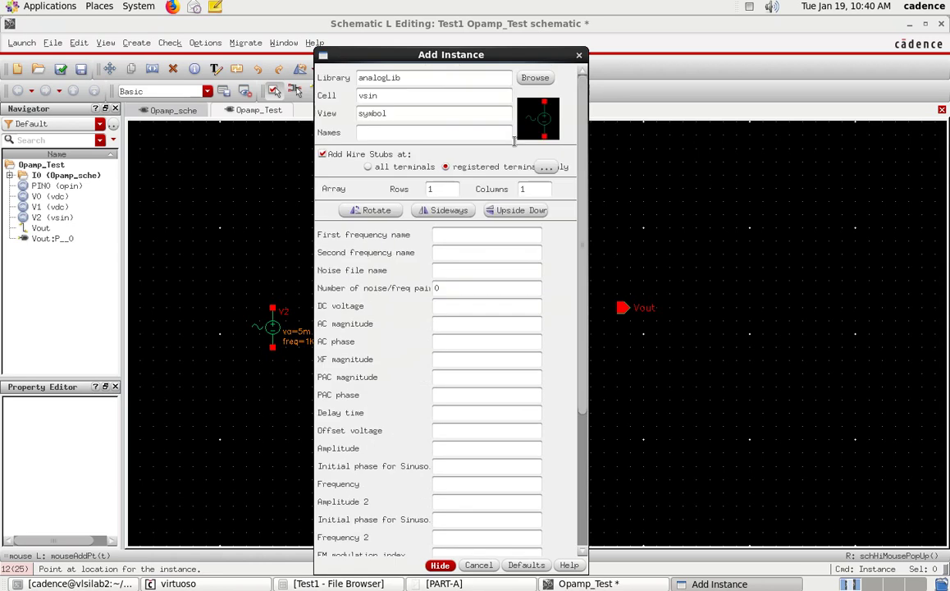
{"action": "double_click", "coordinate": [368, 95]}
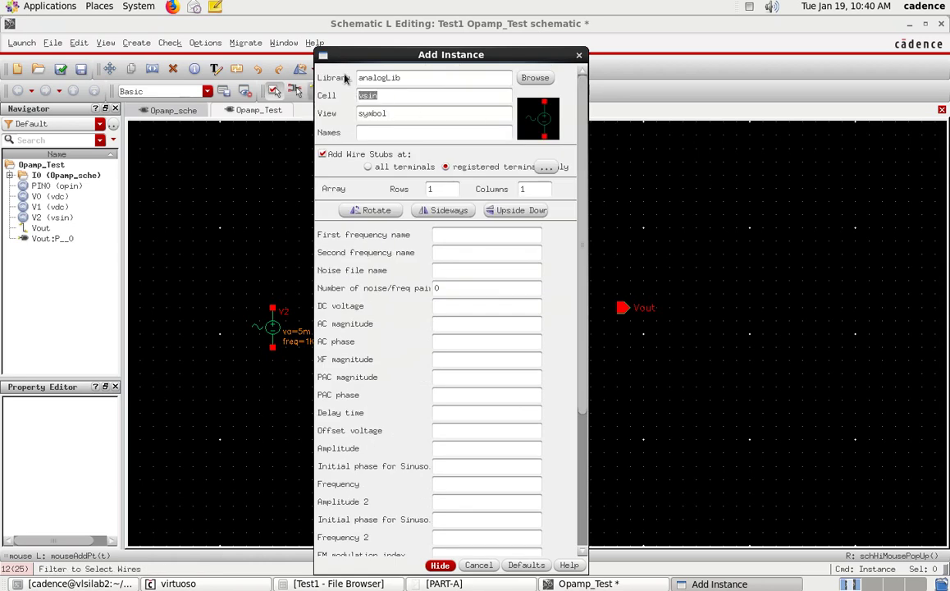
{"action": "left_click", "coordinate": [535, 77]}
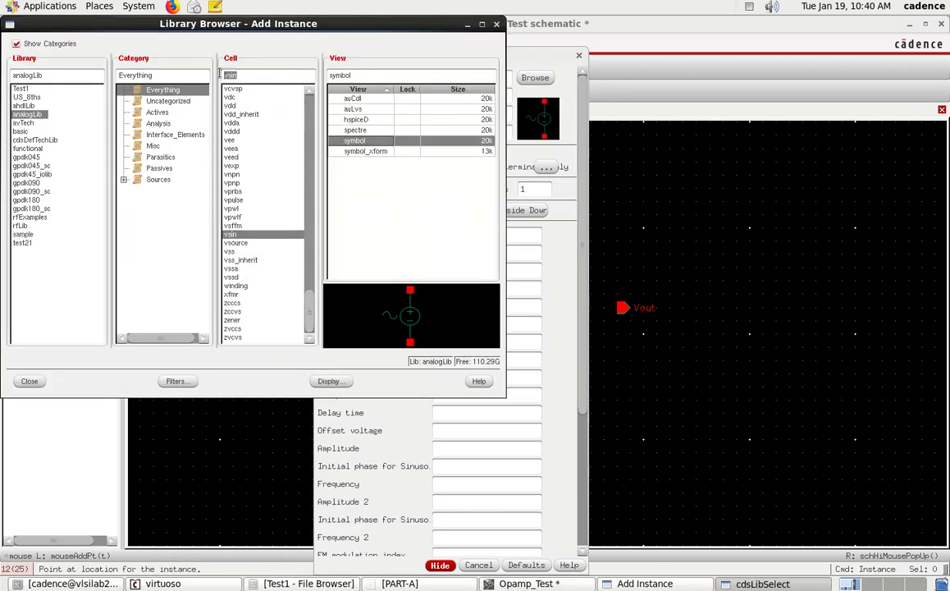
{"action": "type", "text": "idc"}
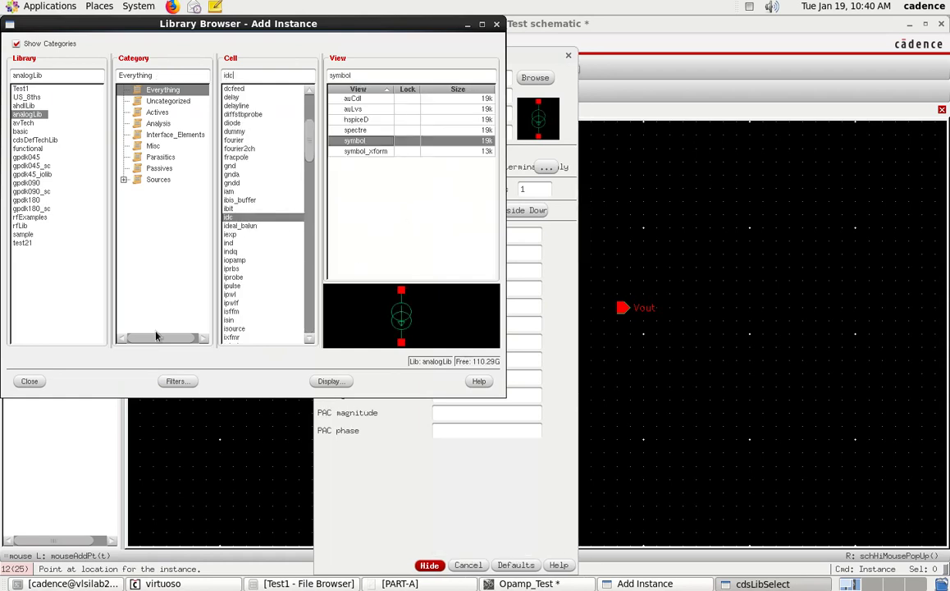
{"action": "left_click", "coordinate": [29, 382]}
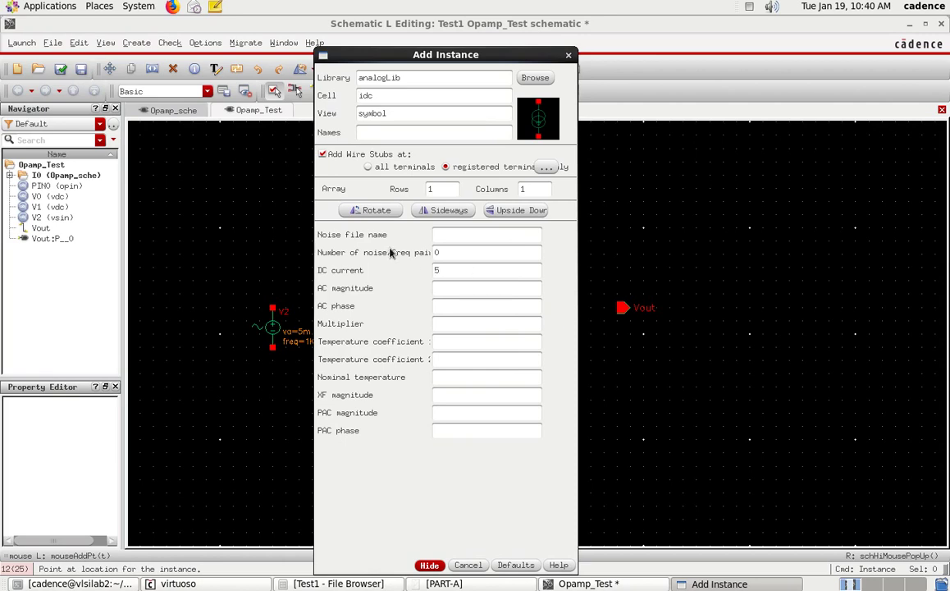
{"action": "type", "text": "5u A"}
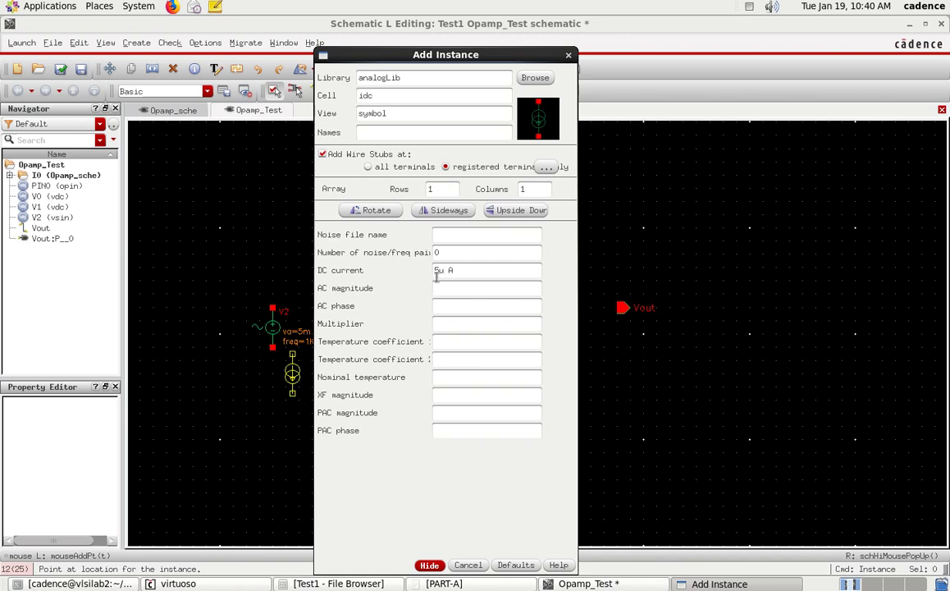
{"action": "key", "text": "Return"}
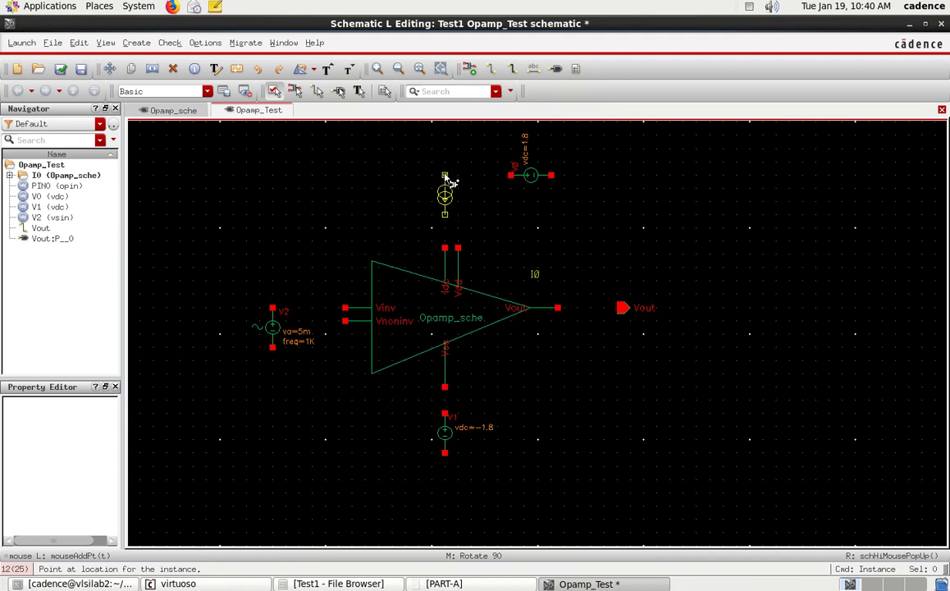
{"action": "left_click", "coordinate": [446, 178]}
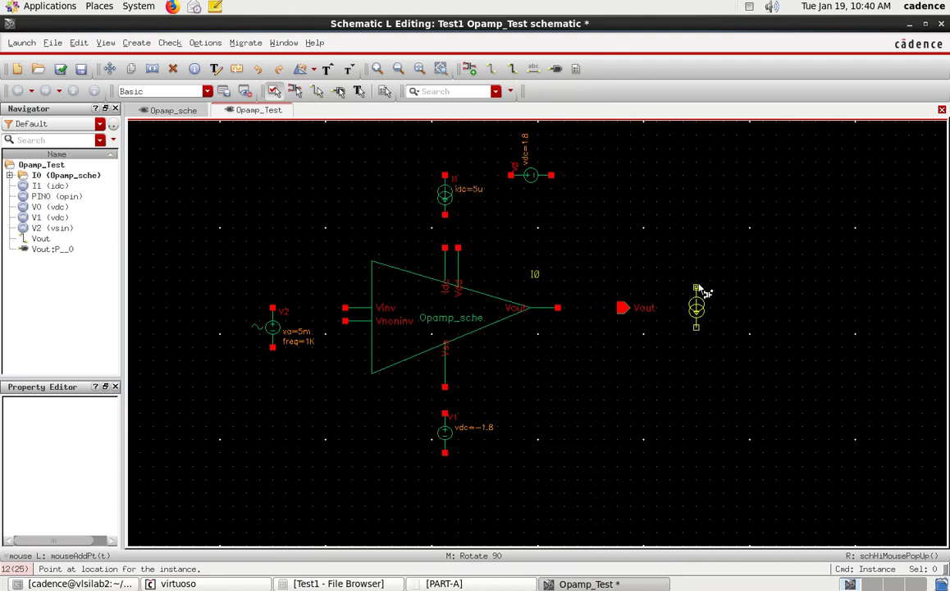
{"action": "key", "text": "Escape"}
Move the idc source slightly left of the op-amp's Idc pin
{"action": "left_click", "coordinate": [448, 193]}
{"action": "left_click_drag", "start_coordinate": [448, 194], "coordinate": [429, 194]}
{"action": "left_click", "coordinate": [659, 254]}
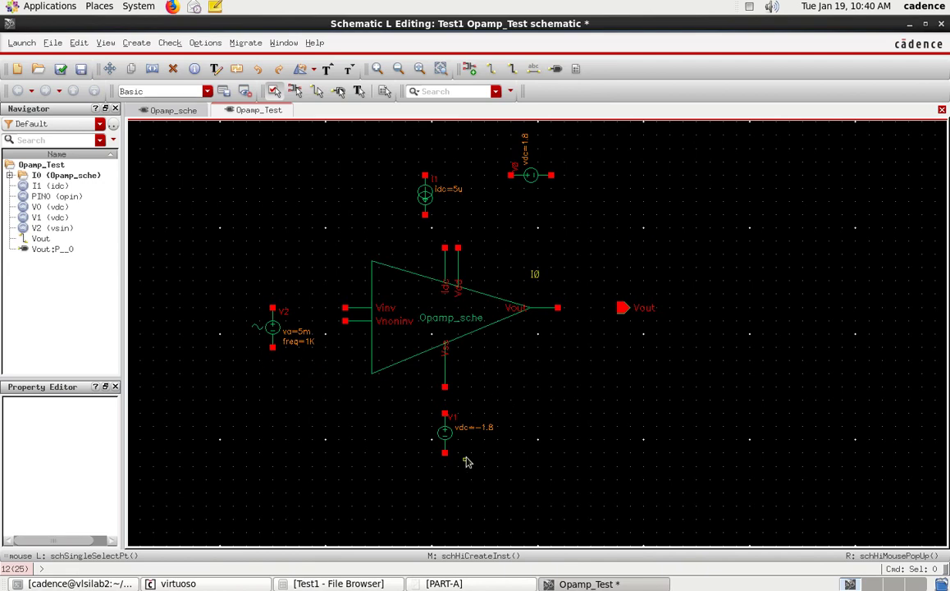
Place analogLib gnd symbols on the negative terminals of both vdc sources and the vsin source, plus one below and left of the Vnoninv pin
{"action": "key", "text": "e"}
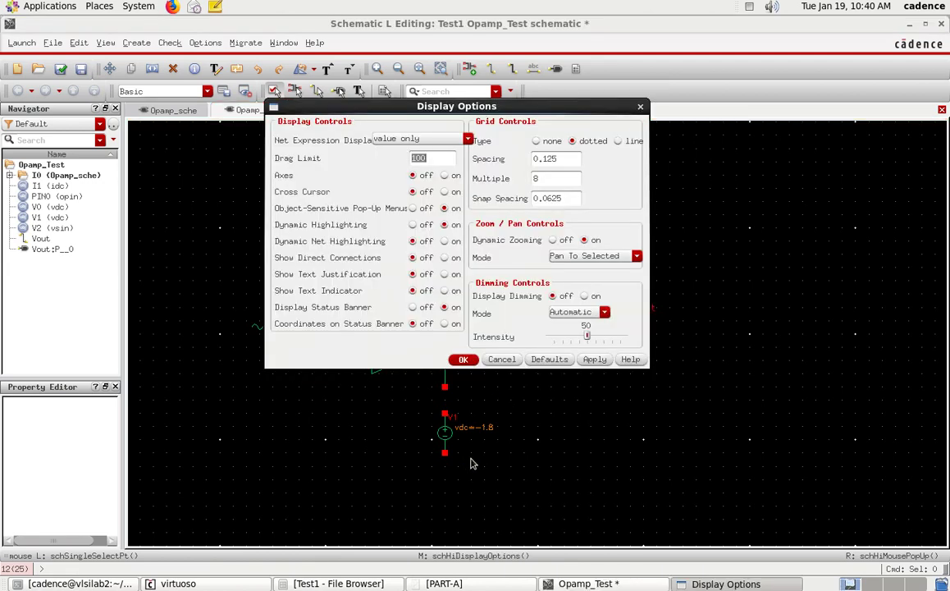
{"action": "left_click", "coordinate": [641, 108]}
{"action": "key", "text": "i"}
{"action": "double_click", "coordinate": [383, 97]}
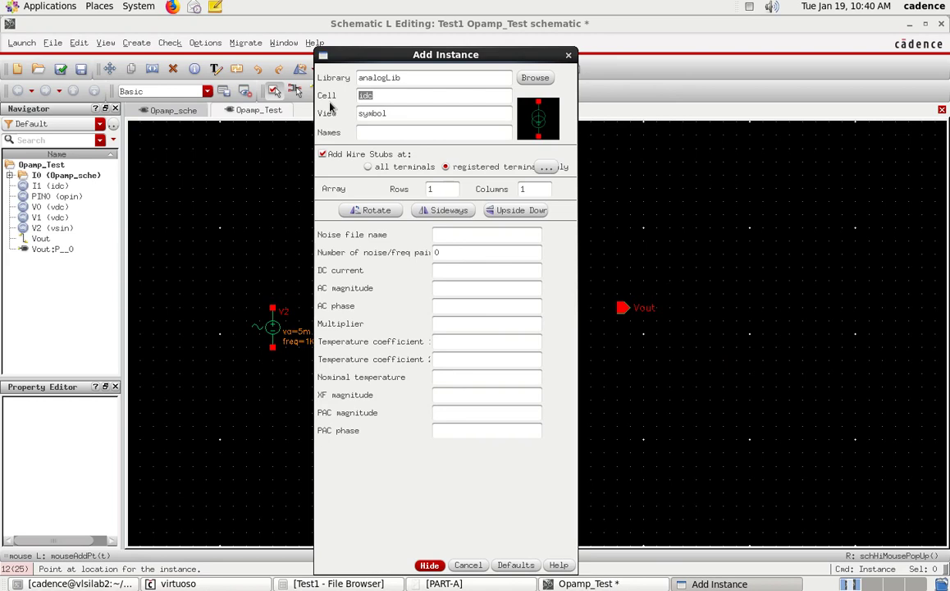
{"action": "type", "text": "gnd"}
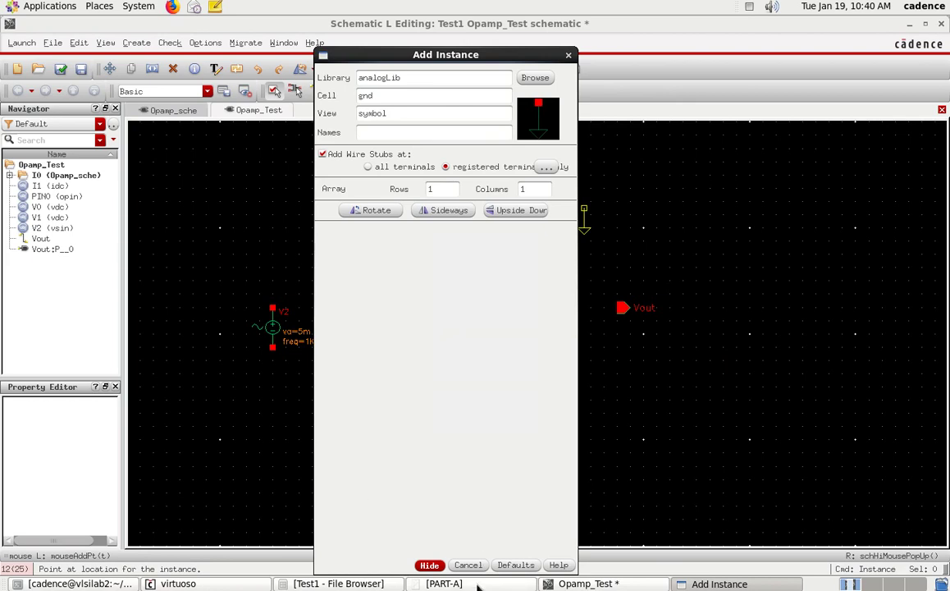
{"action": "left_click", "coordinate": [440, 570]}
{"action": "left_click", "coordinate": [445, 454]}
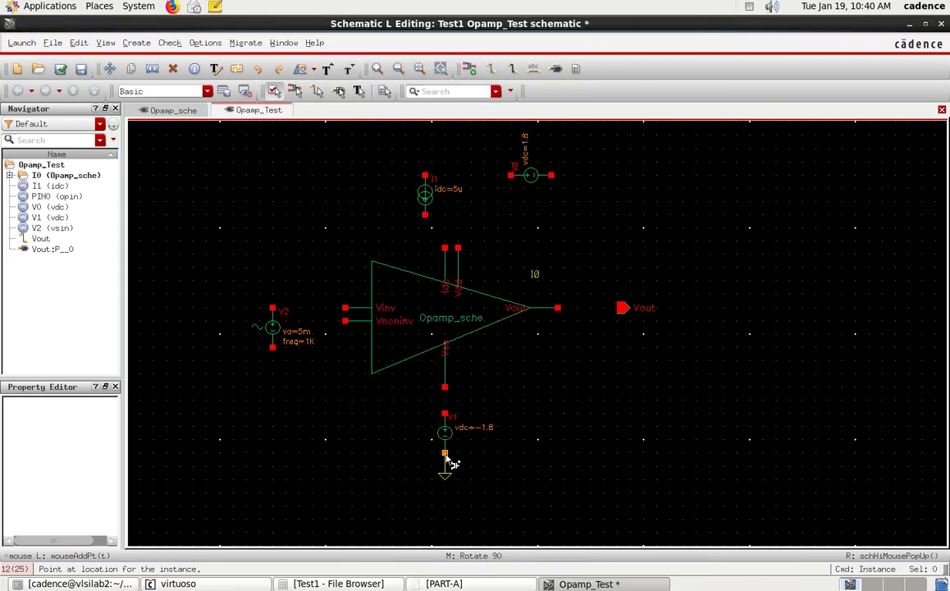
{"action": "left_click", "coordinate": [552, 175]}
{"action": "left_click", "coordinate": [275, 349]}
{"action": "left_click", "coordinate": [313, 379]}
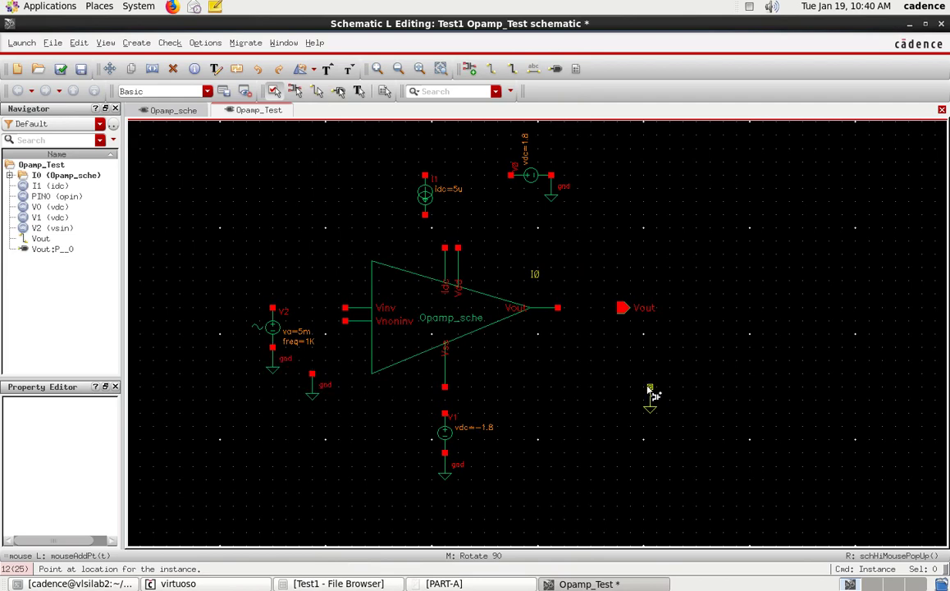
Wire the op-amp's Vss pin to the -1.8 V source's positive terminal, and its output terminal to the Vout pin
{"action": "key", "text": "Escape"}
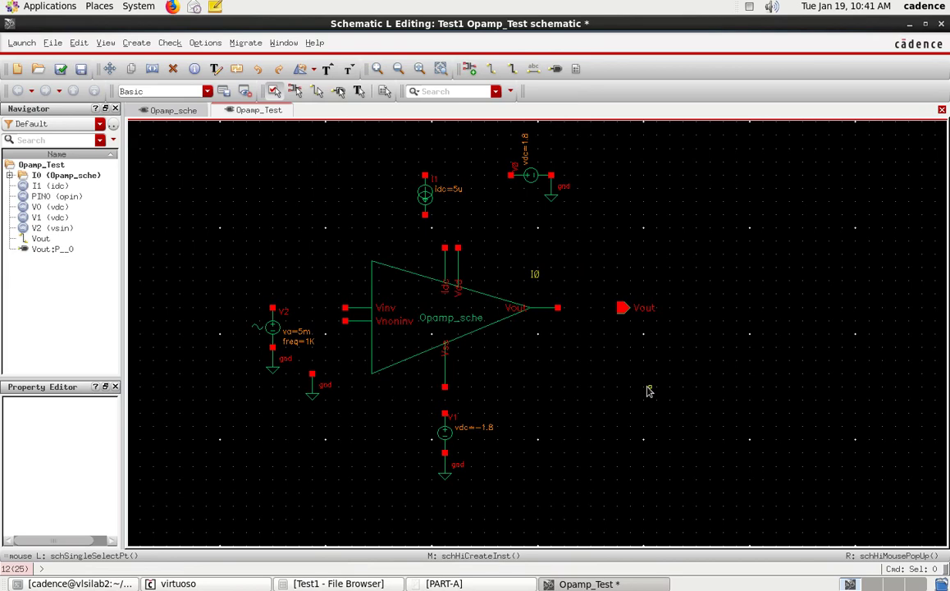
{"action": "key", "text": "w"}
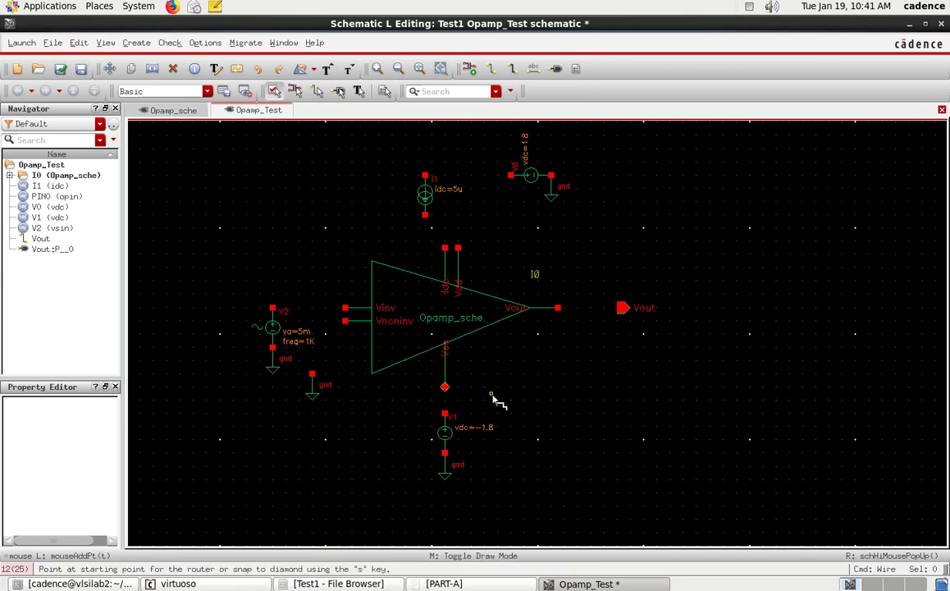
{"action": "left_click", "coordinate": [445, 389]}
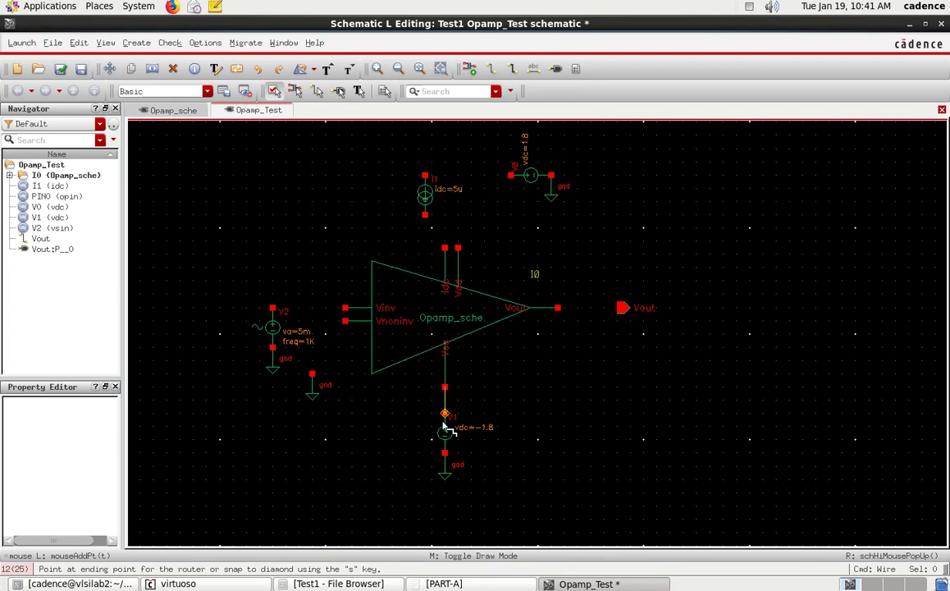
{"action": "left_click", "coordinate": [446, 414]}
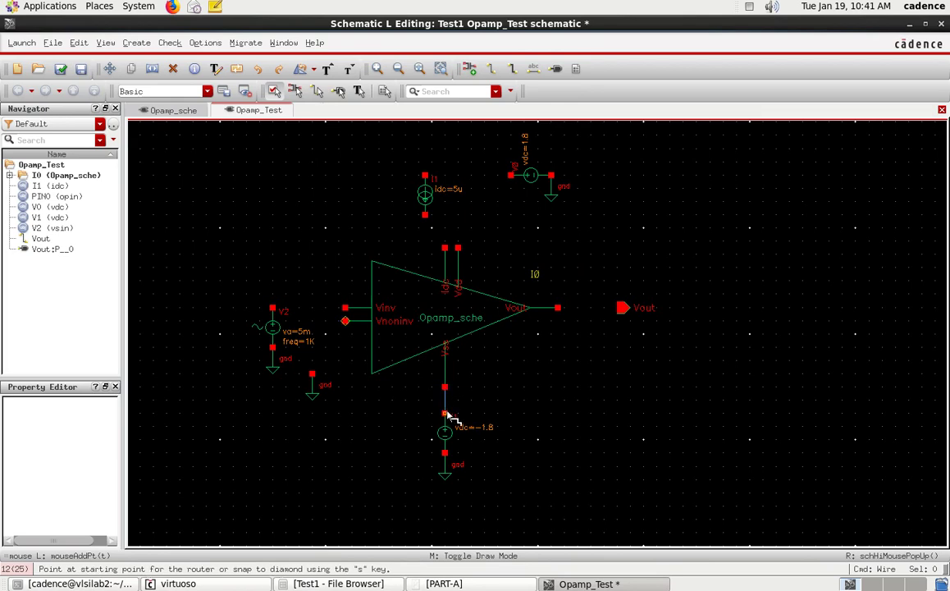
{"action": "left_click", "coordinate": [558, 309]}
{"action": "left_click", "coordinate": [623, 307]}
Wire the 1.8 V source to the op-amp's Vdd pin, and connect the idc source between that supply wire and the Idc pin
{"action": "left_click", "coordinate": [510, 174]}
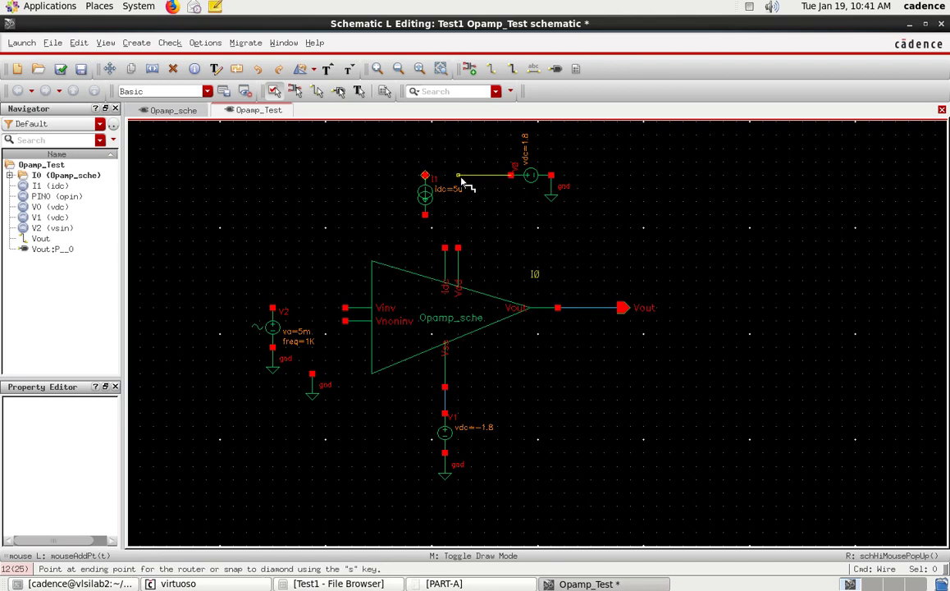
{"action": "left_click", "coordinate": [457, 174]}
{"action": "left_click", "coordinate": [459, 248]}
{"action": "left_click", "coordinate": [445, 249]}
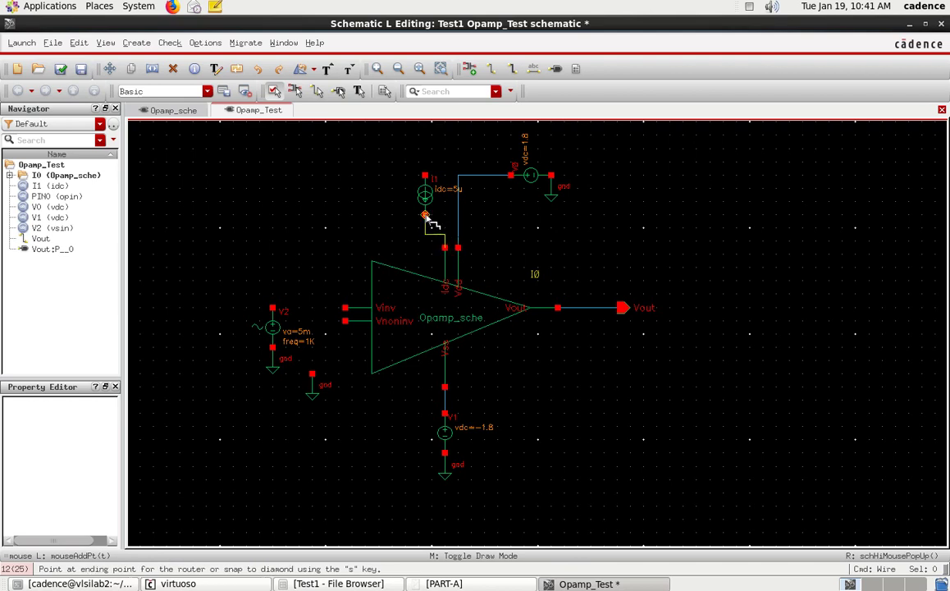
{"action": "left_click", "coordinate": [425, 216]}
{"action": "left_click", "coordinate": [425, 175]}
{"action": "left_click", "coordinate": [458, 176]}
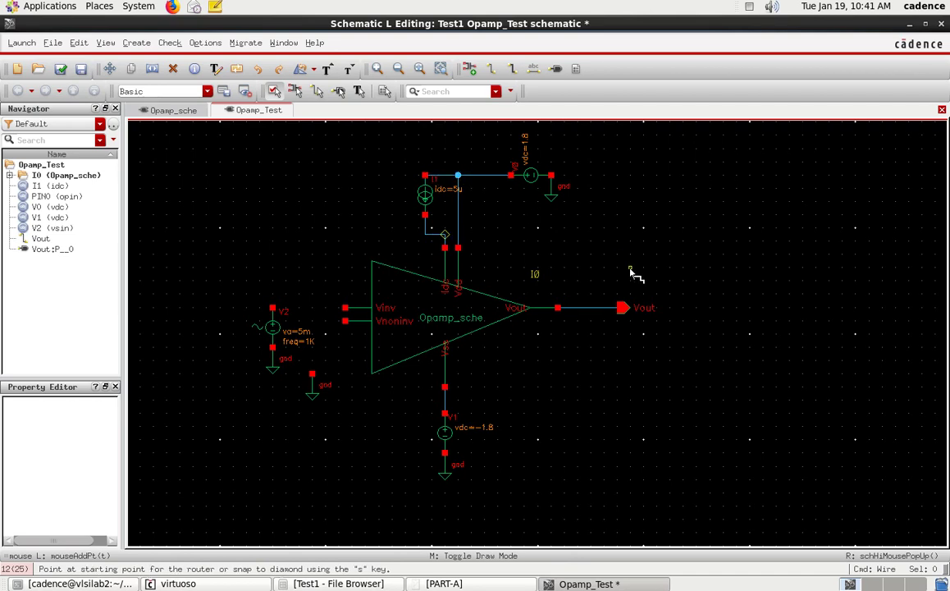
Wire the vsin source's positive terminal to Vinv and the Vnoninv pin down to the free gnd symbol
{"action": "left_click", "coordinate": [273, 309]}
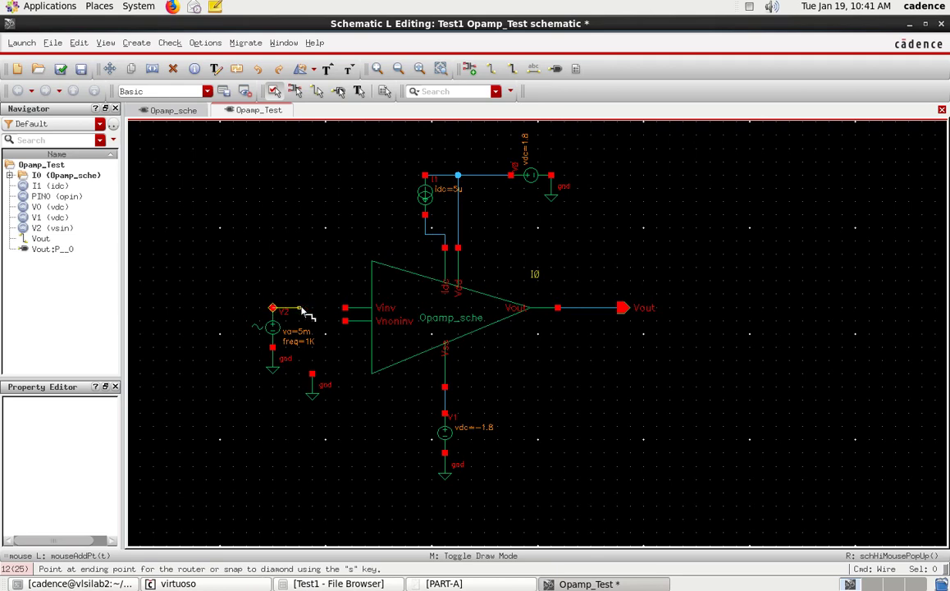
{"action": "left_click", "coordinate": [346, 309]}
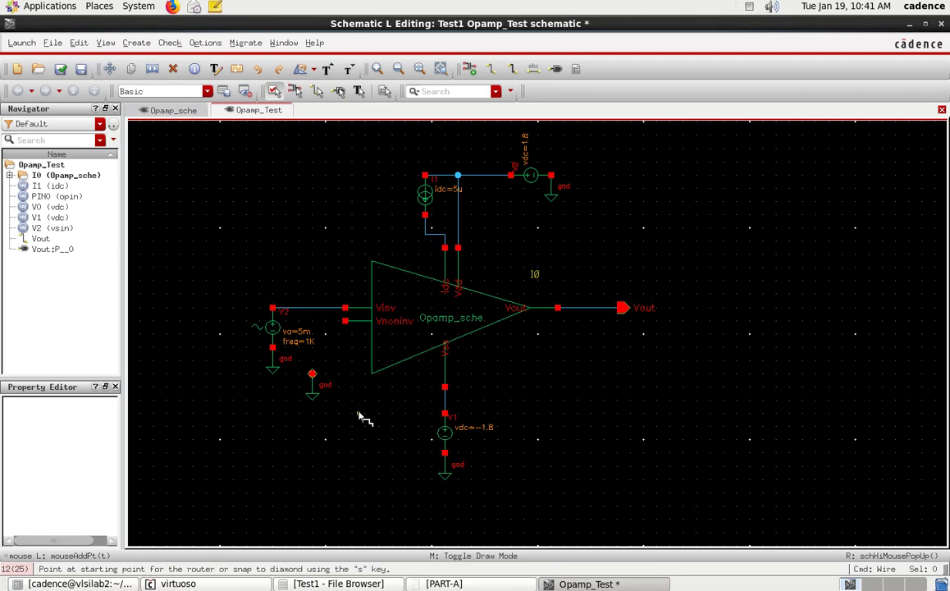
{"action": "left_click", "coordinate": [346, 321]}
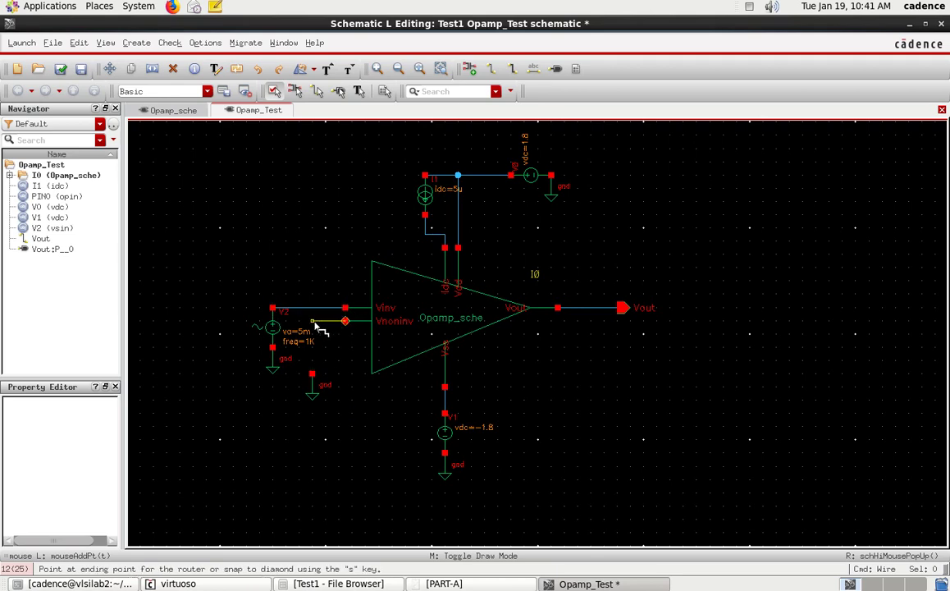
{"action": "left_click", "coordinate": [311, 374]}
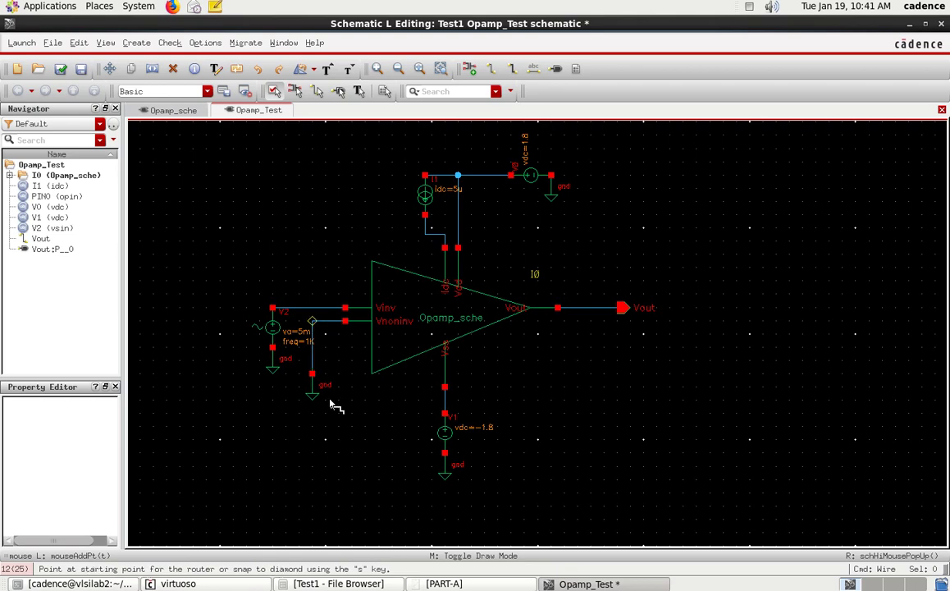
{"action": "key", "text": "Escape"}
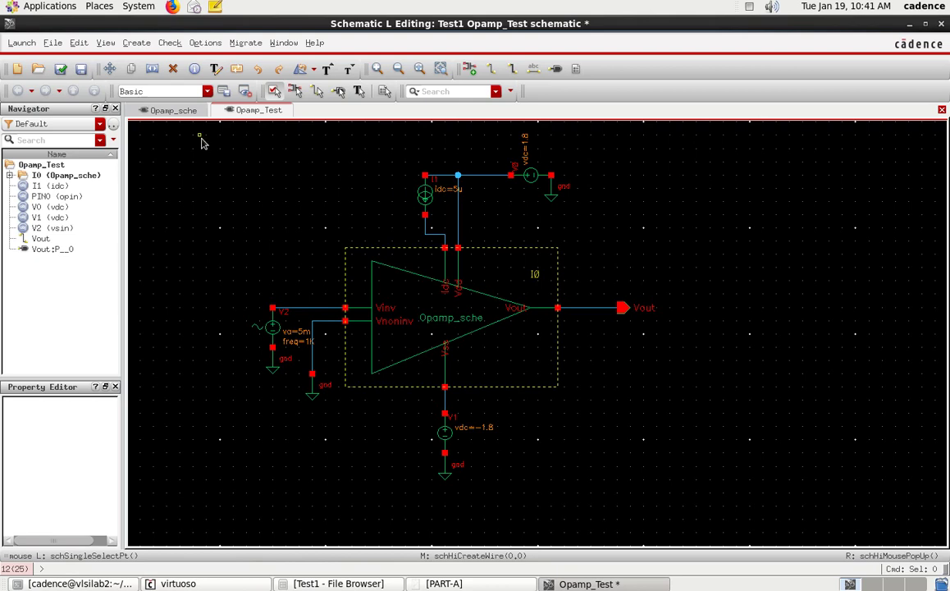
Move the 1.8 V source's gnd symbol slightly to the right, clear of the source, and check and save the schematic
{"action": "left_click", "coordinate": [61, 69]}
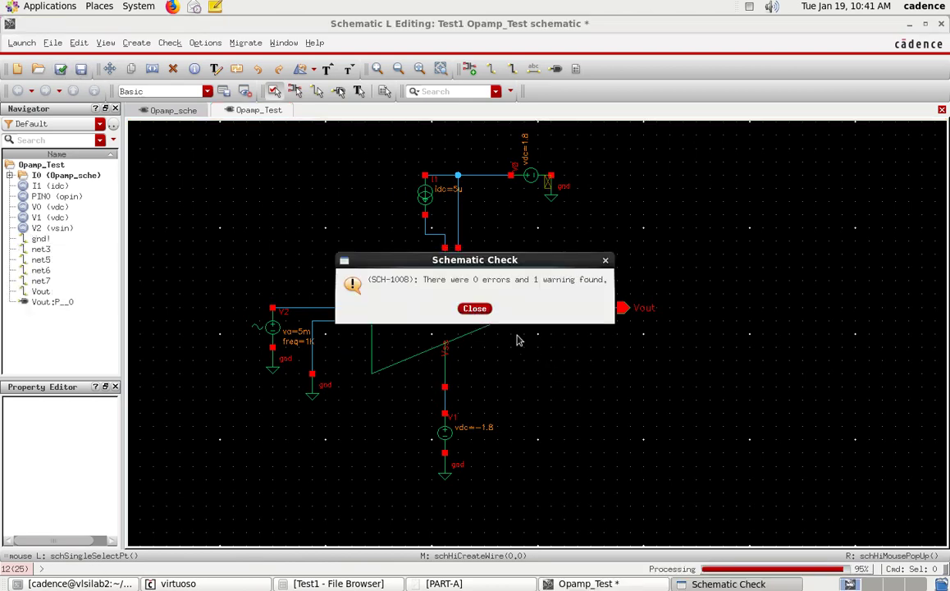
{"action": "left_click", "coordinate": [474, 308]}
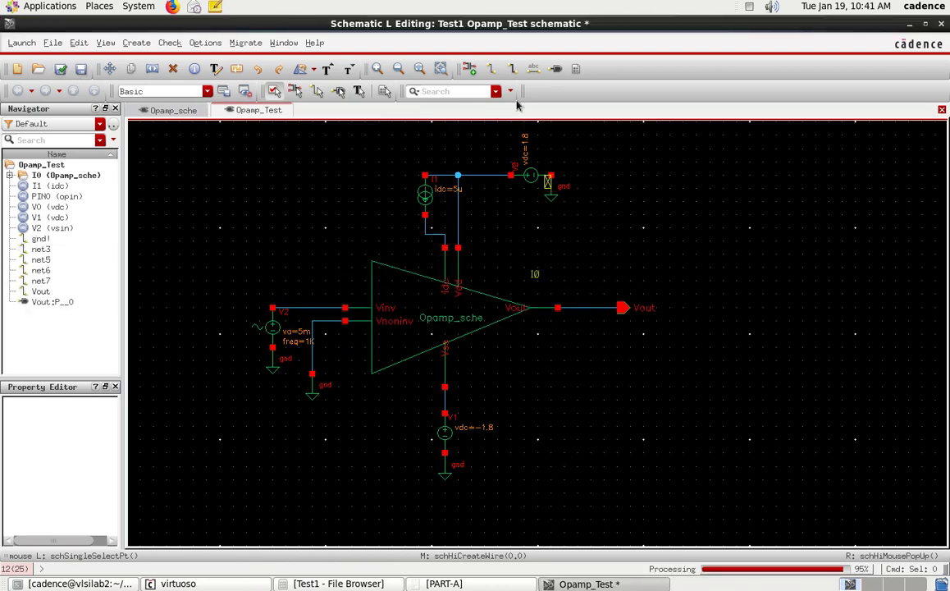
{"action": "left_click", "coordinate": [553, 191]}
{"action": "left_click_drag", "start_coordinate": [553, 191], "coordinate": [565, 188]}
{"action": "left_click", "coordinate": [62, 70]}
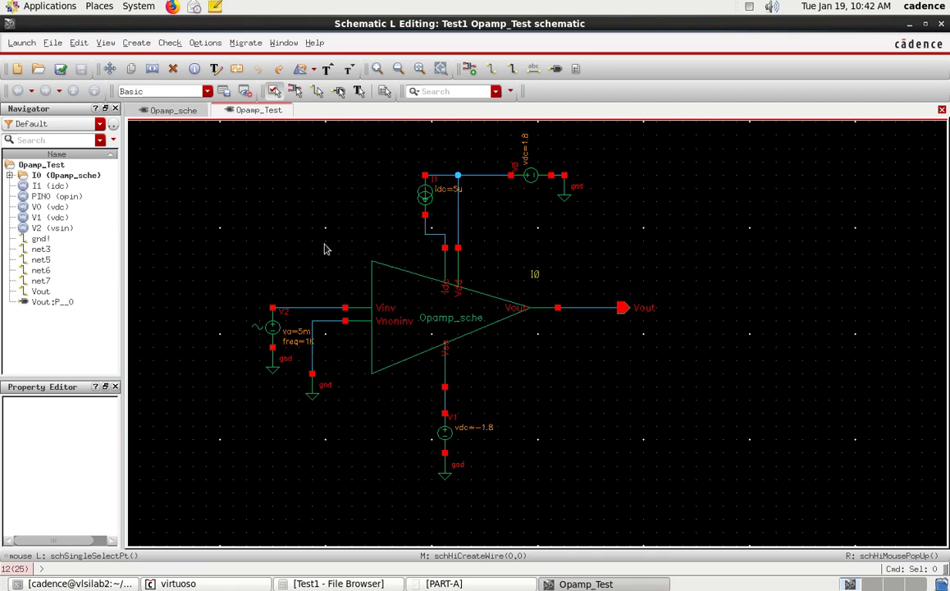
Check and save the schematic once more and launch ADE L for Opamp_Test
{"action": "left_click", "coordinate": [22, 43]}
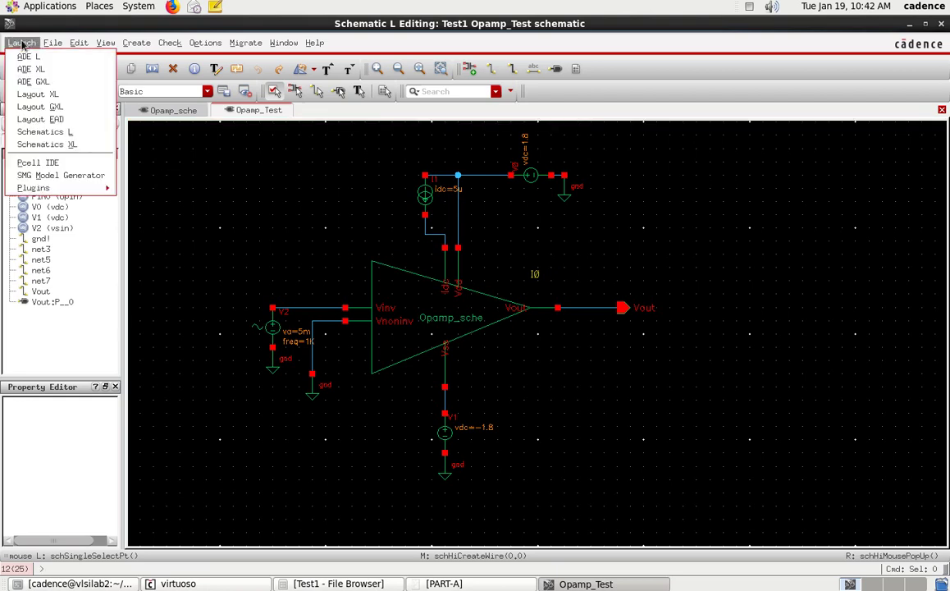
{"action": "left_click", "coordinate": [201, 164]}
{"action": "left_click", "coordinate": [59, 69]}
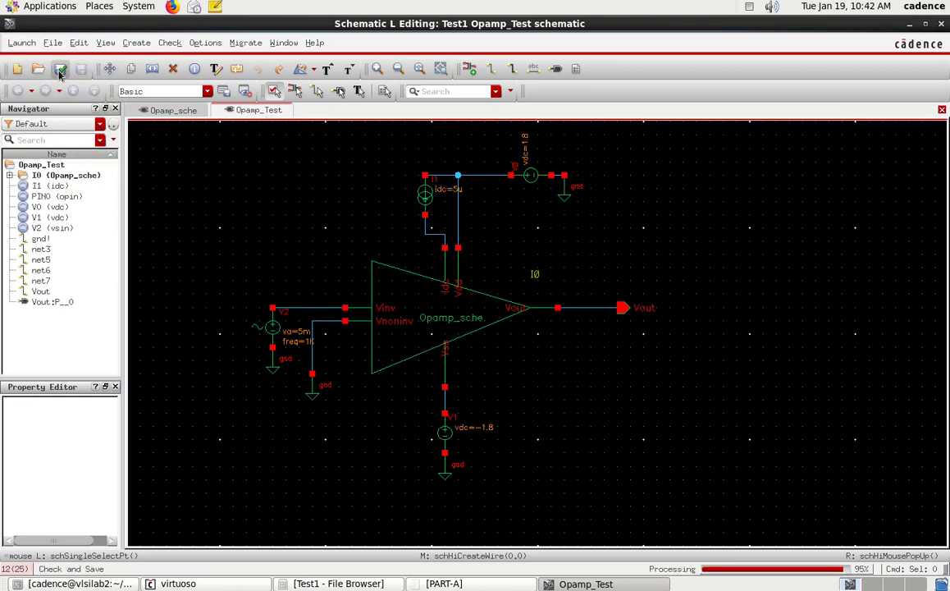
{"action": "left_click", "coordinate": [22, 43]}
{"action": "left_click", "coordinate": [27, 66]}
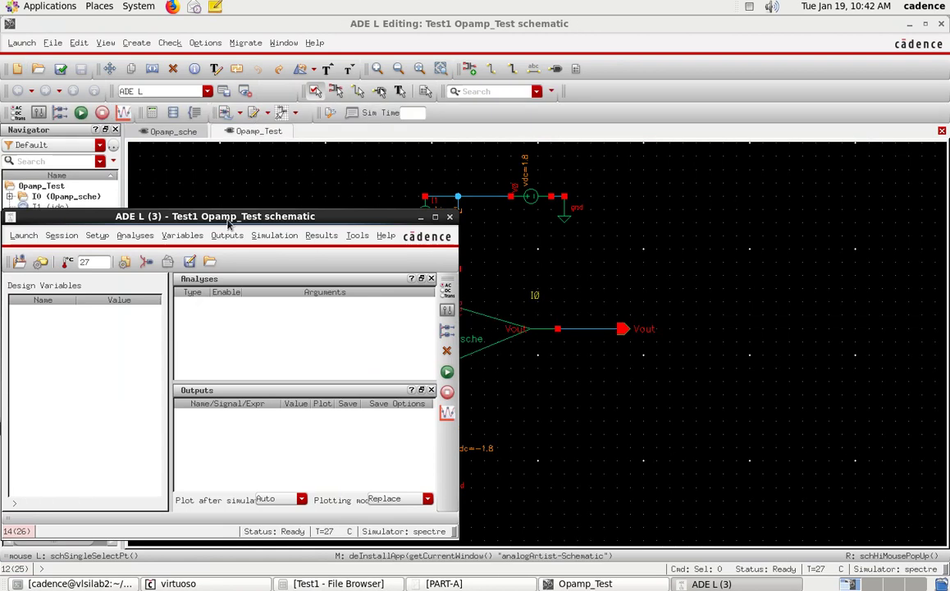
{"action": "left_click_drag", "start_coordinate": [202, 212], "coordinate": [403, 156]}
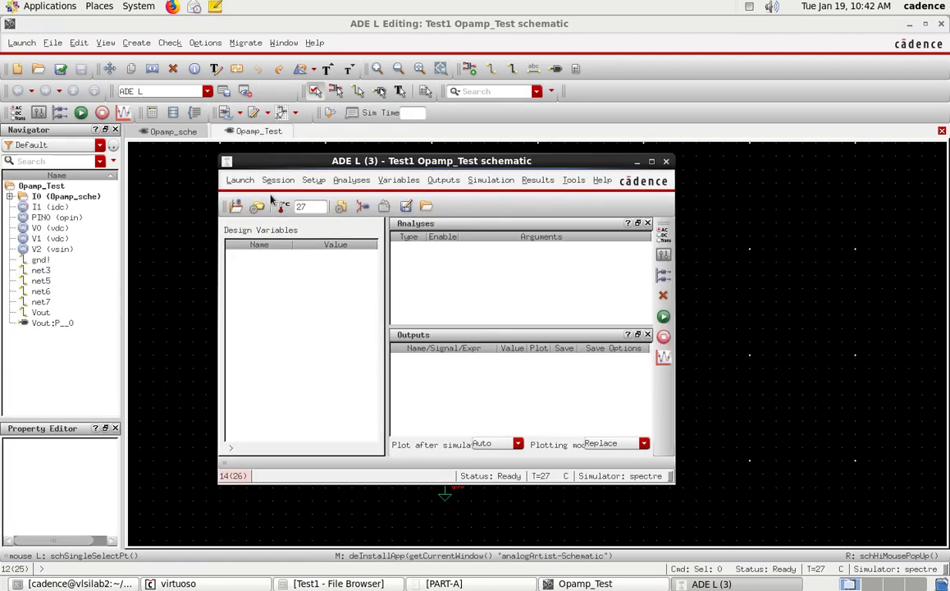
Add a transient analysis with stop time 5m and moderate accuracy
{"action": "left_click", "coordinate": [351, 180]}
{"action": "left_click", "coordinate": [363, 205]}
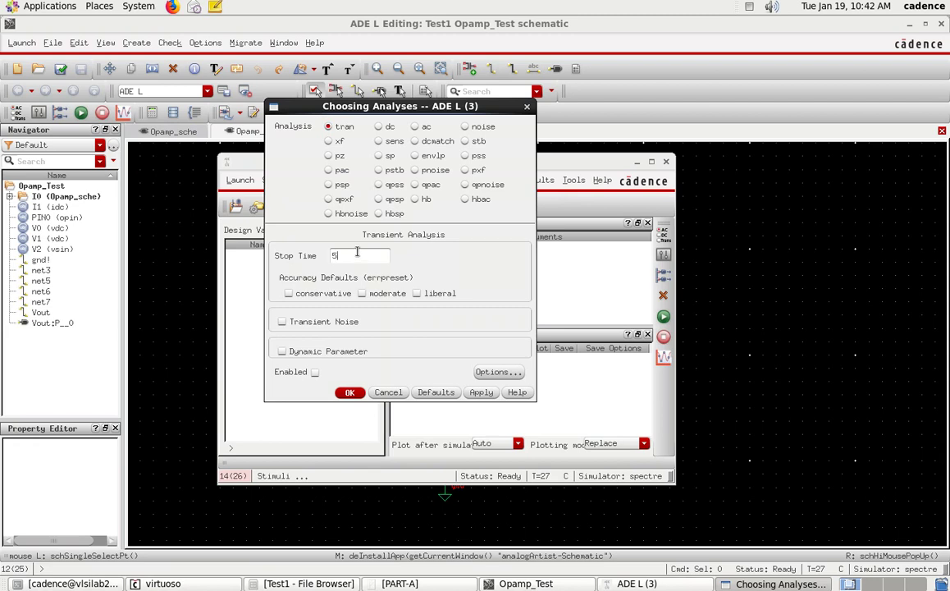
{"action": "left_click", "coordinate": [362, 294]}
Set up a dc analysis that saves the DC operating point and sweeps the dc parameter of the vsin source V2
{"action": "left_click_drag", "start_coordinate": [403, 106], "coordinate": [306, 127]}
{"action": "left_click", "coordinate": [283, 147]}
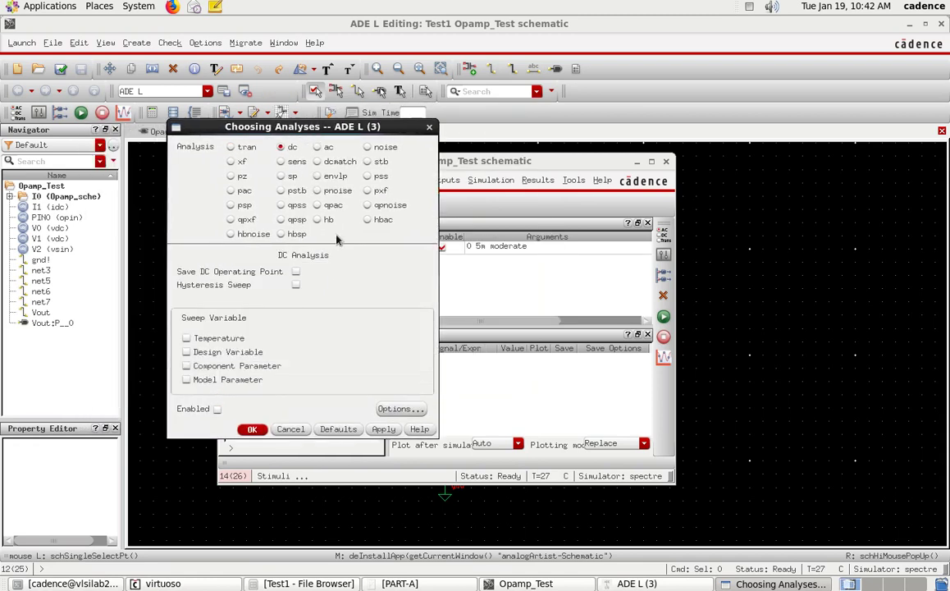
{"action": "left_click", "coordinate": [296, 271]}
{"action": "left_click", "coordinate": [210, 355]}
{"action": "left_click", "coordinate": [188, 366]}
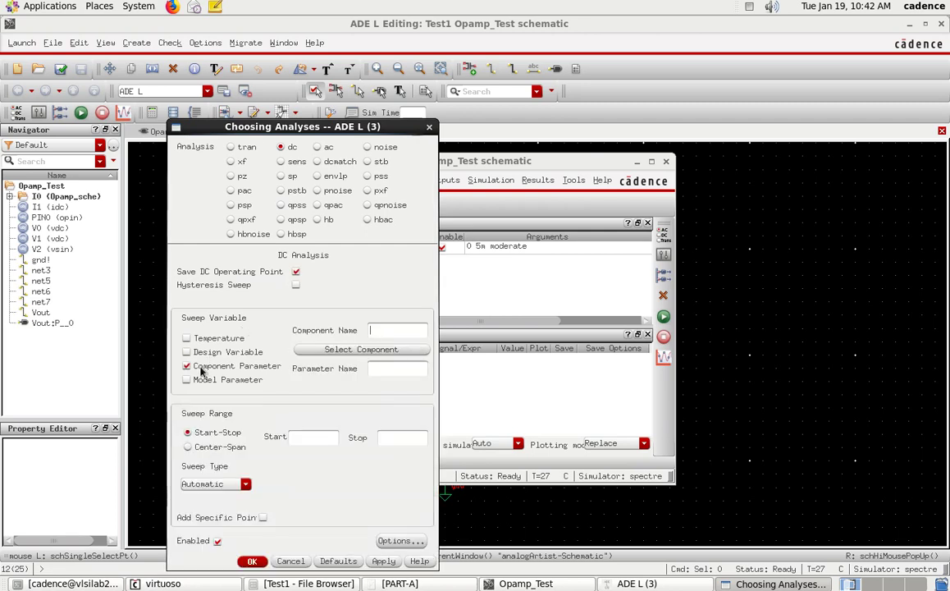
{"action": "left_click", "coordinate": [391, 352]}
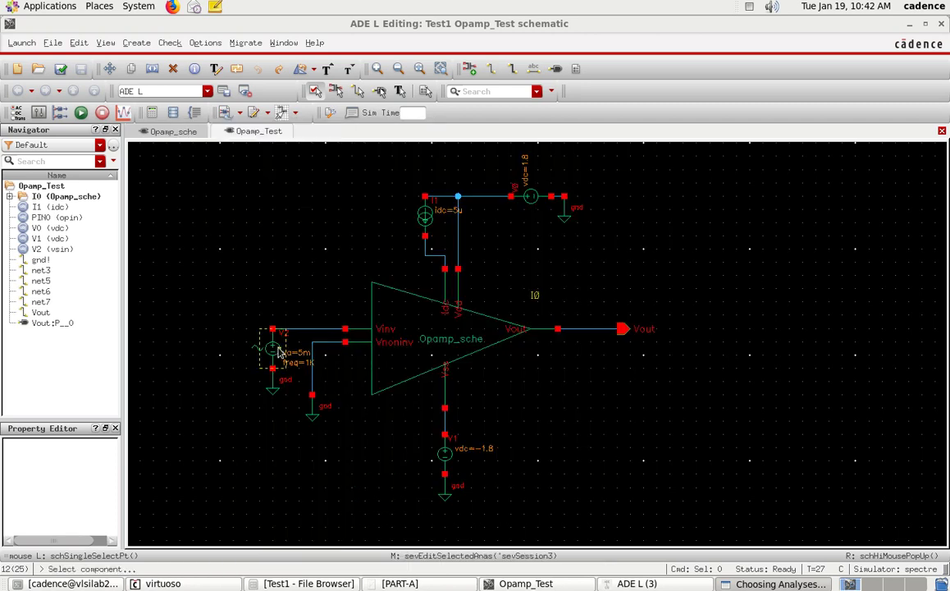
{"action": "left_click", "coordinate": [255, 321]}
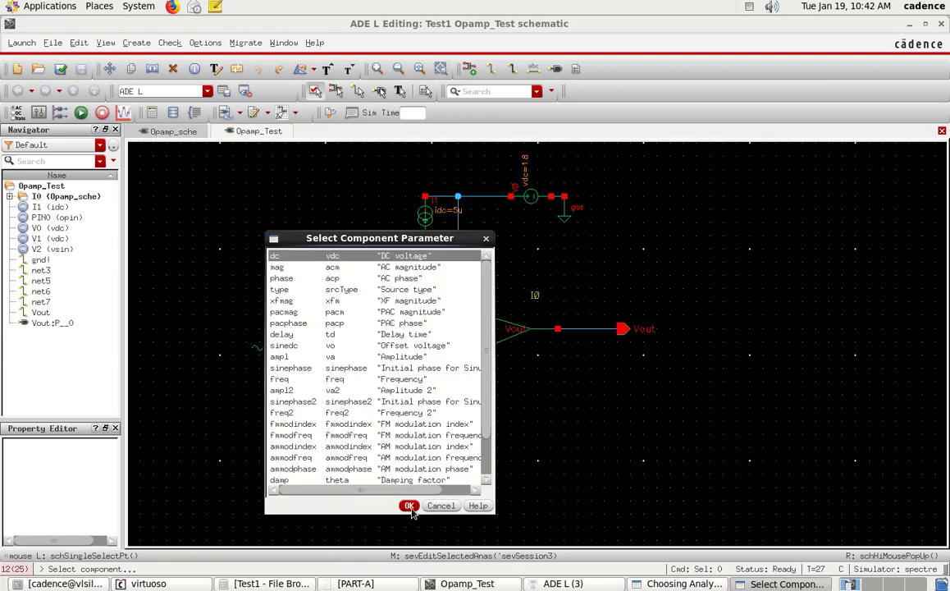
{"action": "left_click", "coordinate": [409, 505]}
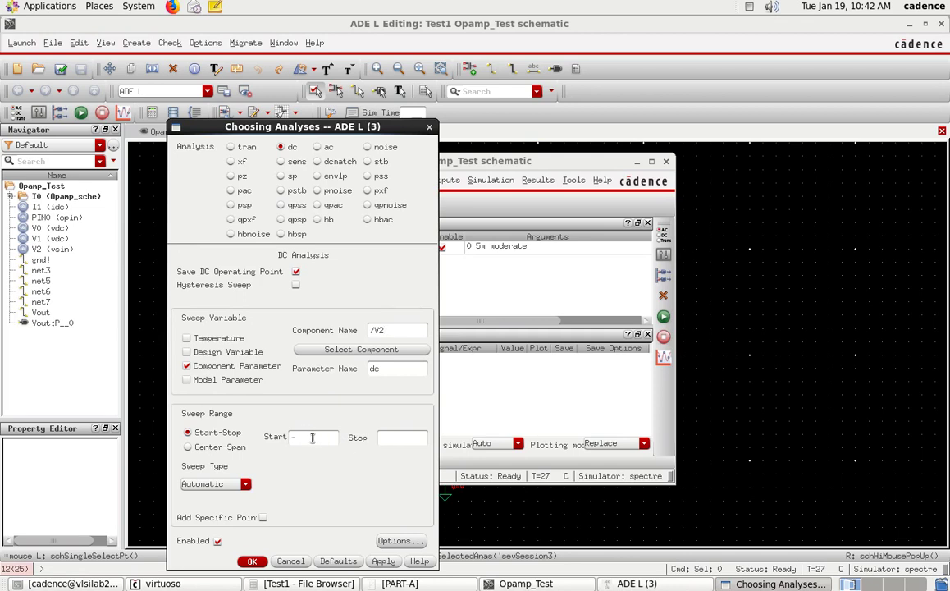
Set the dc sweep range from -5 to 5 and apply the analysis
{"action": "left_click", "coordinate": [312, 437]}
{"action": "type", "text": "--"}
{"action": "left_click", "coordinate": [386, 563]}
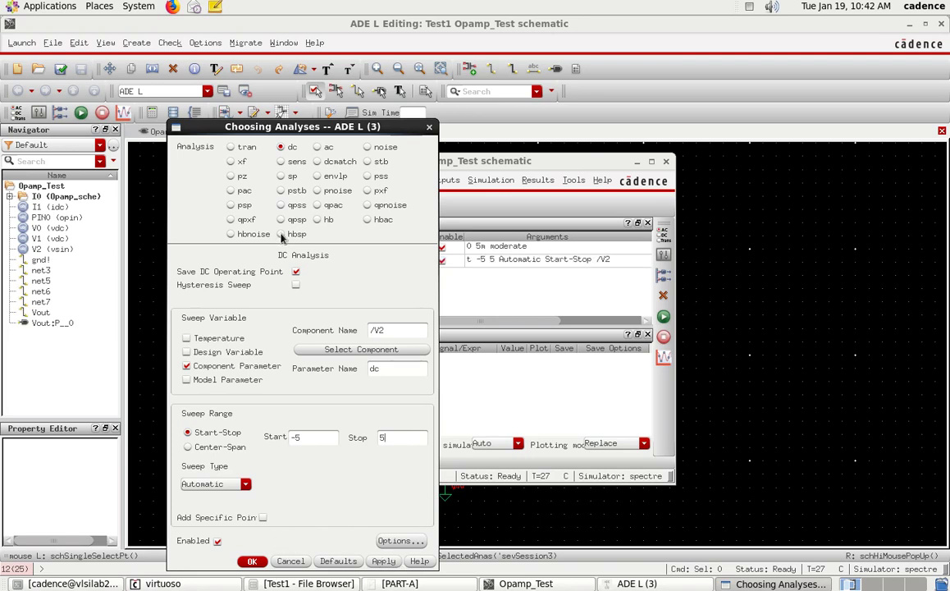
Add an ac frequency sweep from 100 to 100M, logarithmic with 20 points per decade, and close the analysis setup
{"action": "left_click", "coordinate": [316, 147]}
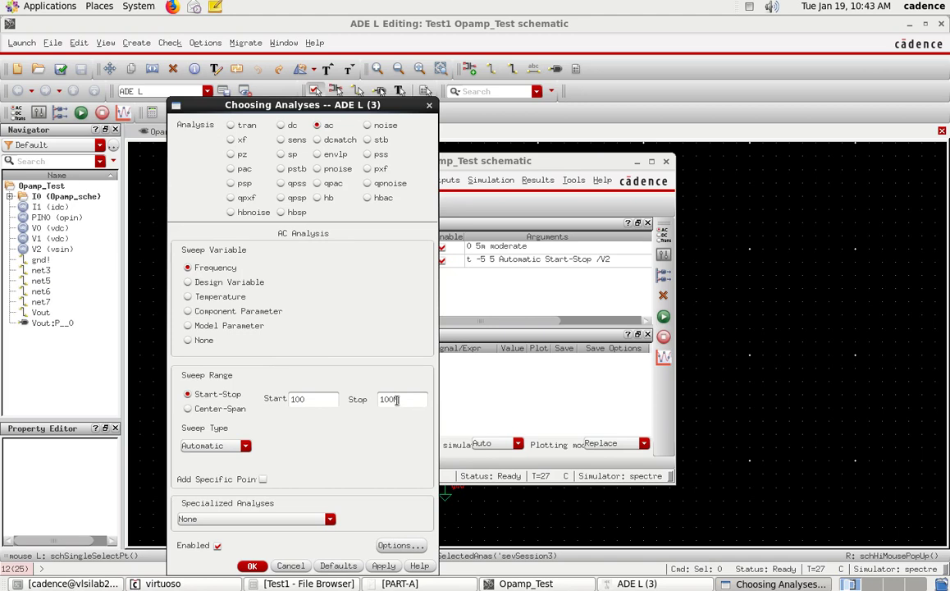
{"action": "left_click", "coordinate": [220, 447]}
{"action": "left_click", "coordinate": [223, 467]}
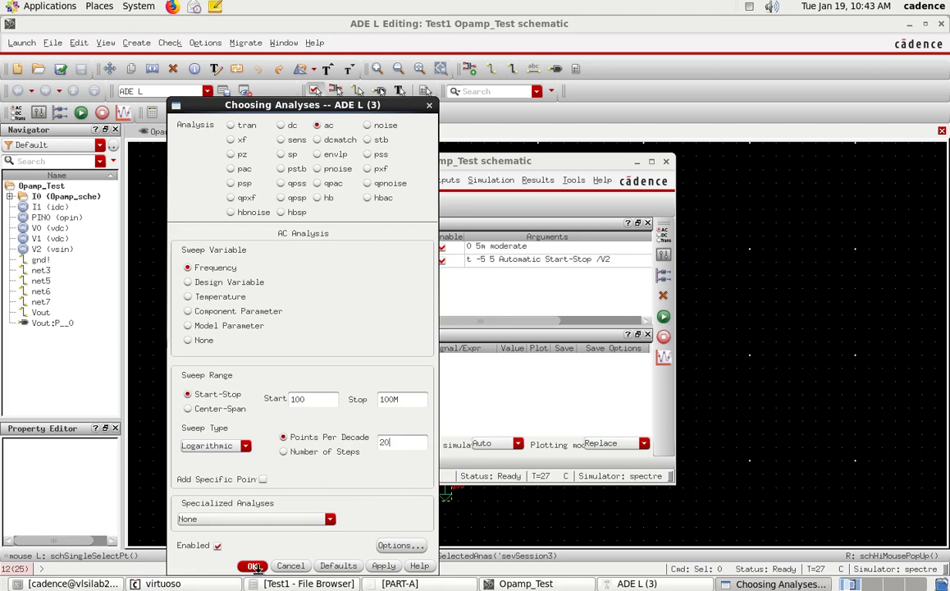
{"action": "left_click", "coordinate": [383, 566]}
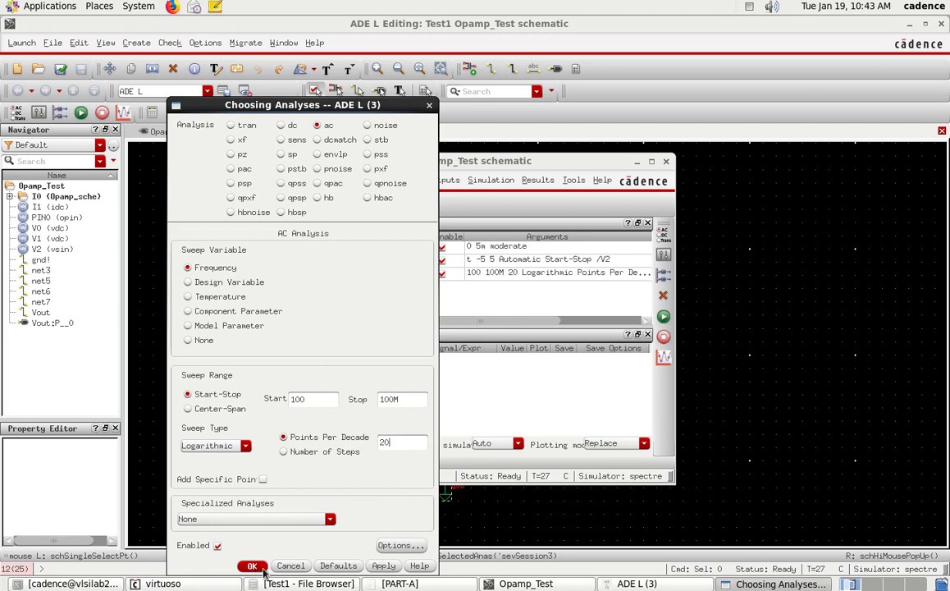
{"action": "left_click", "coordinate": [251, 566]}
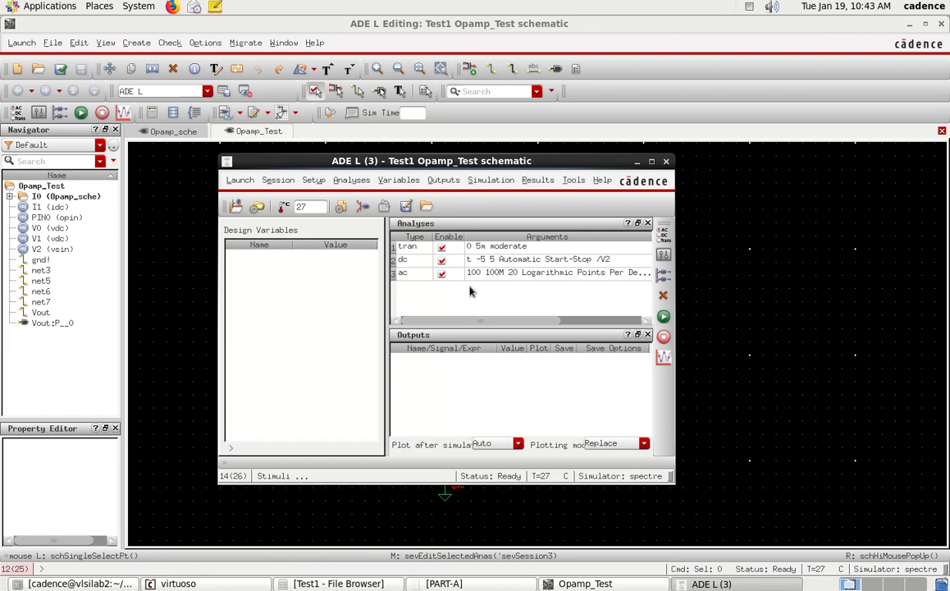
Select the Vinv input net and the Vout net on the schematic as the outputs to plot
{"action": "left_click", "coordinate": [485, 181]}
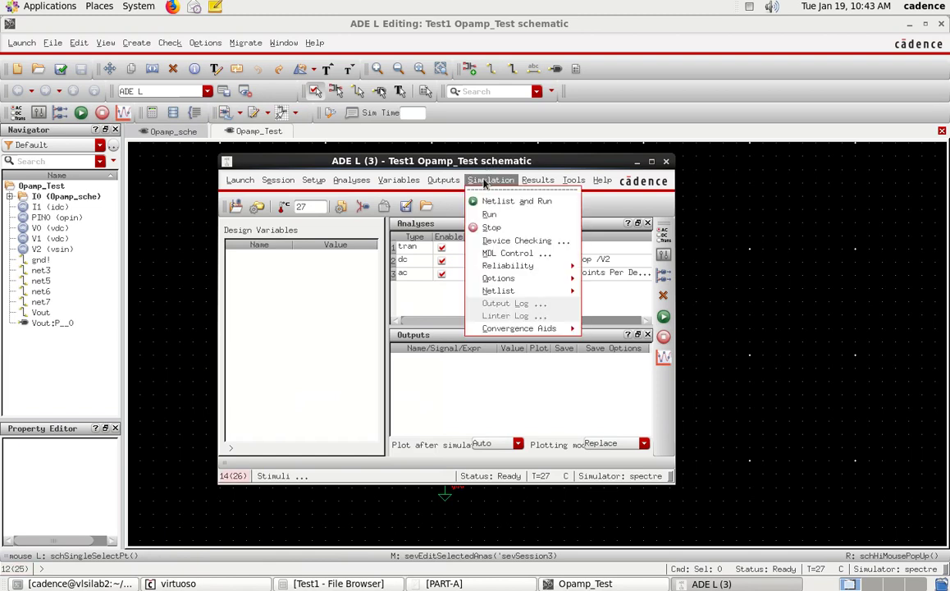
{"action": "mouse_move", "coordinate": [443, 179]}
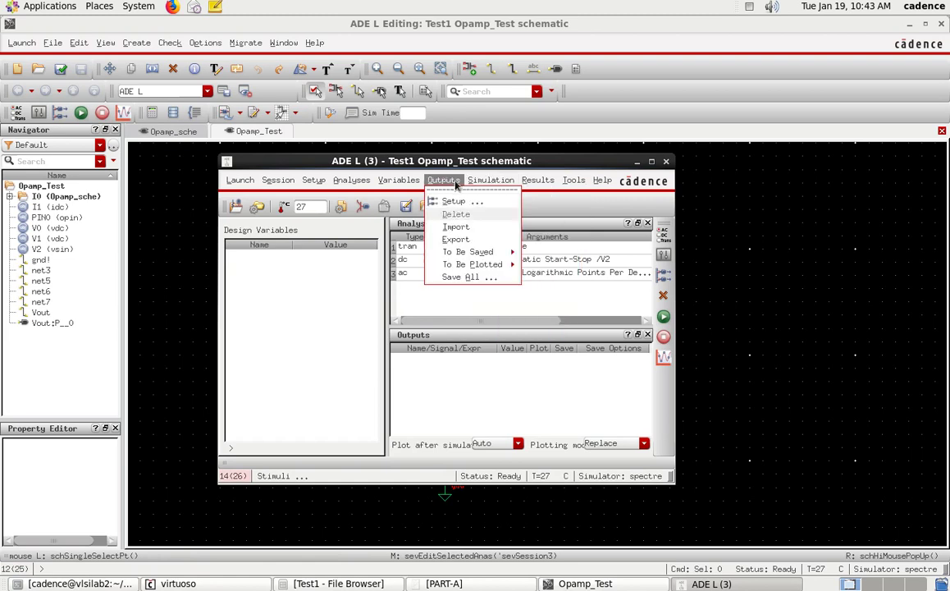
{"action": "mouse_move", "coordinate": [481, 266]}
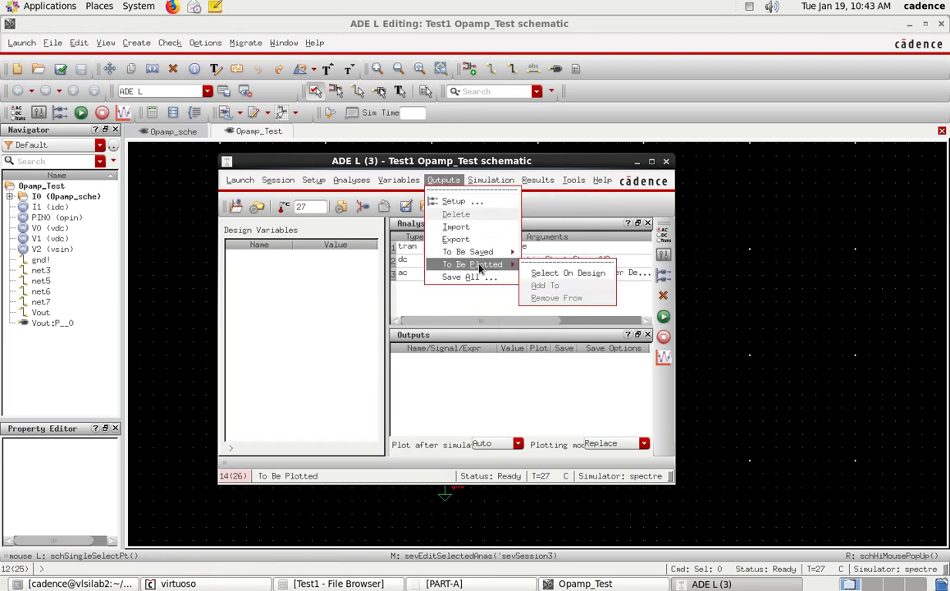
{"action": "left_click", "coordinate": [565, 274]}
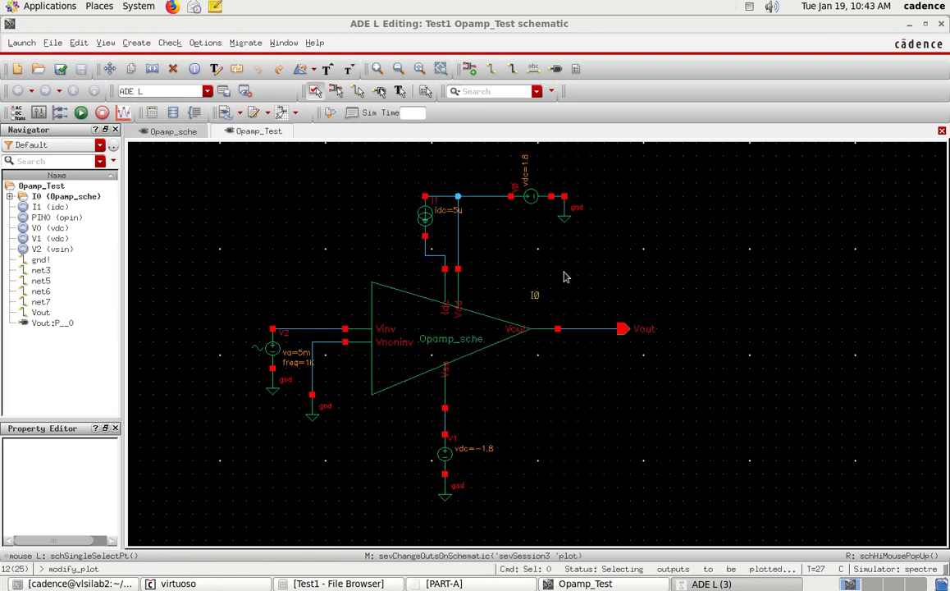
{"action": "left_click", "coordinate": [300, 329]}
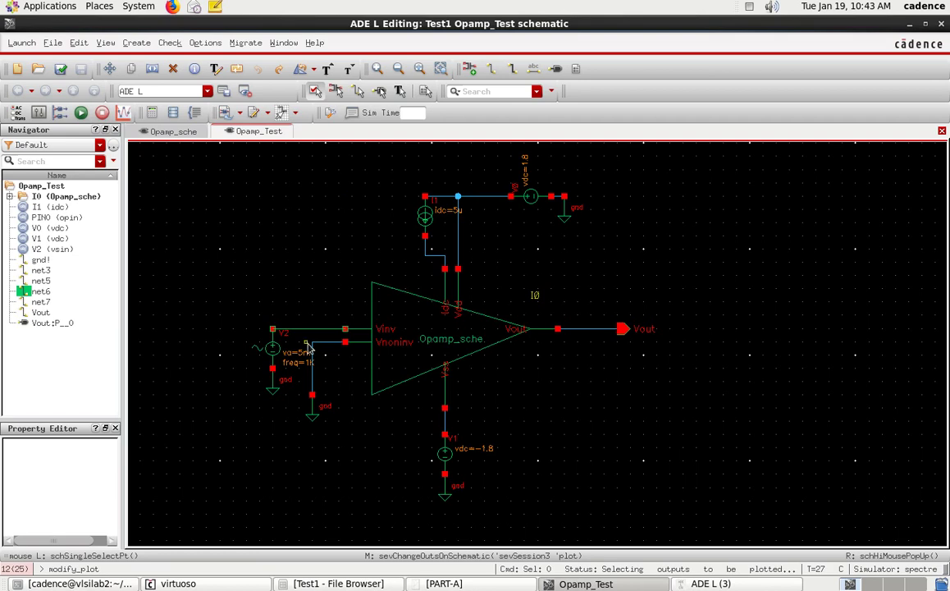
{"action": "left_click", "coordinate": [590, 329]}
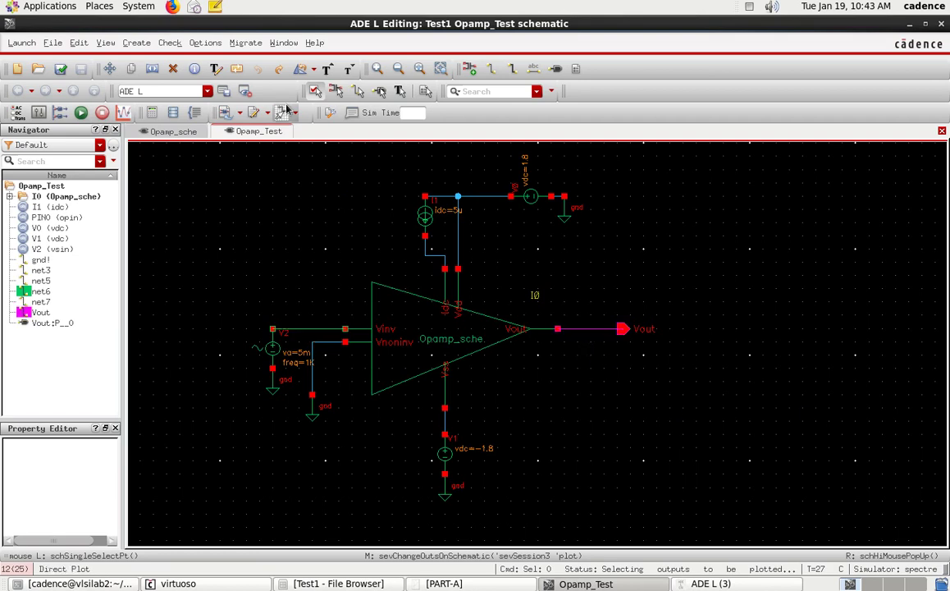
{"action": "key", "text": "Escape"}
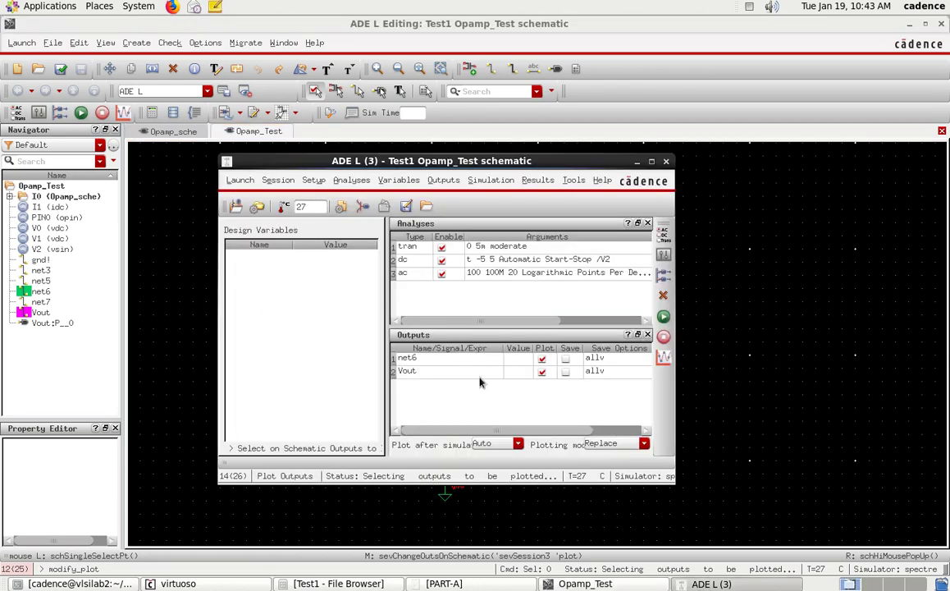
Netlist and run the simulation, and maximize the waveform window showing the responses
{"action": "left_click", "coordinate": [663, 316]}
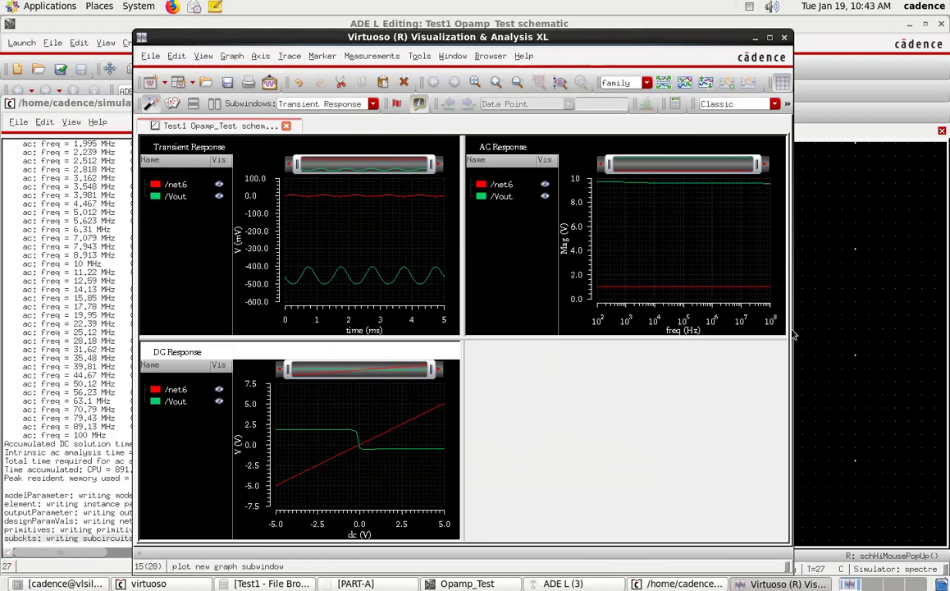
{"action": "double_click", "coordinate": [696, 35]}
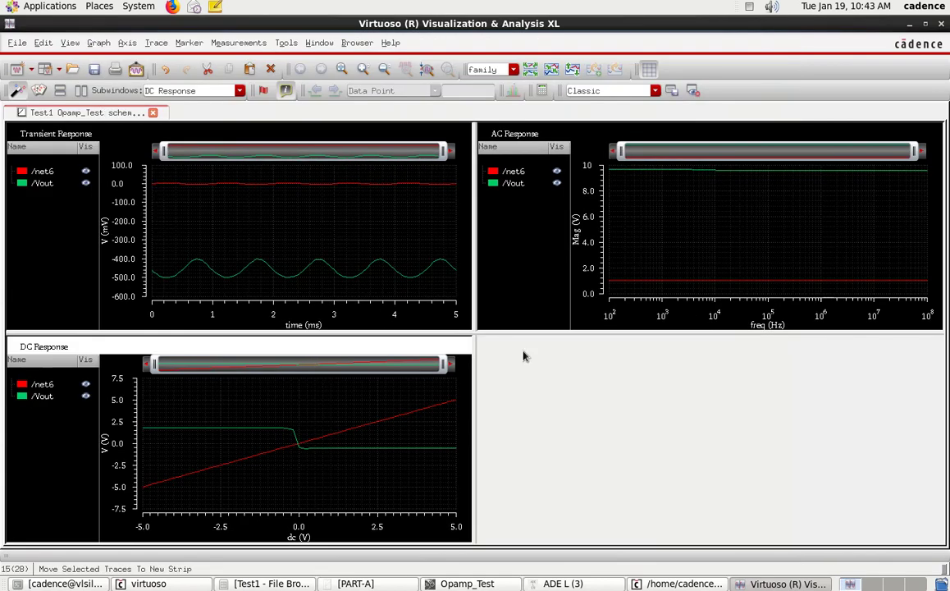
Split the net6 and Vout traces into separate strips in the Transient Response and AC Response graphs, and make the DC Response graph active
{"action": "left_click", "coordinate": [272, 216]}
{"action": "left_click", "coordinate": [60, 90]}
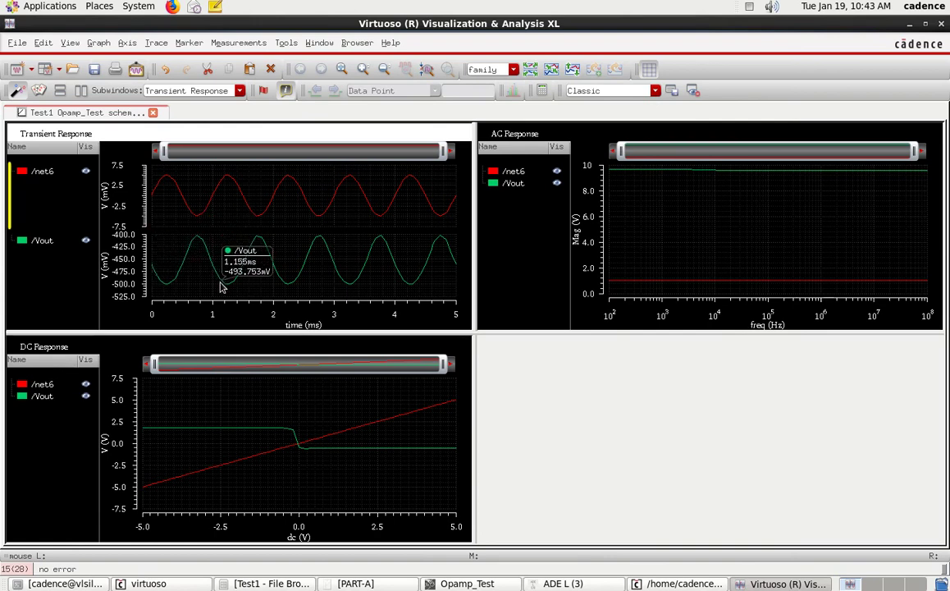
{"action": "left_click", "coordinate": [566, 210]}
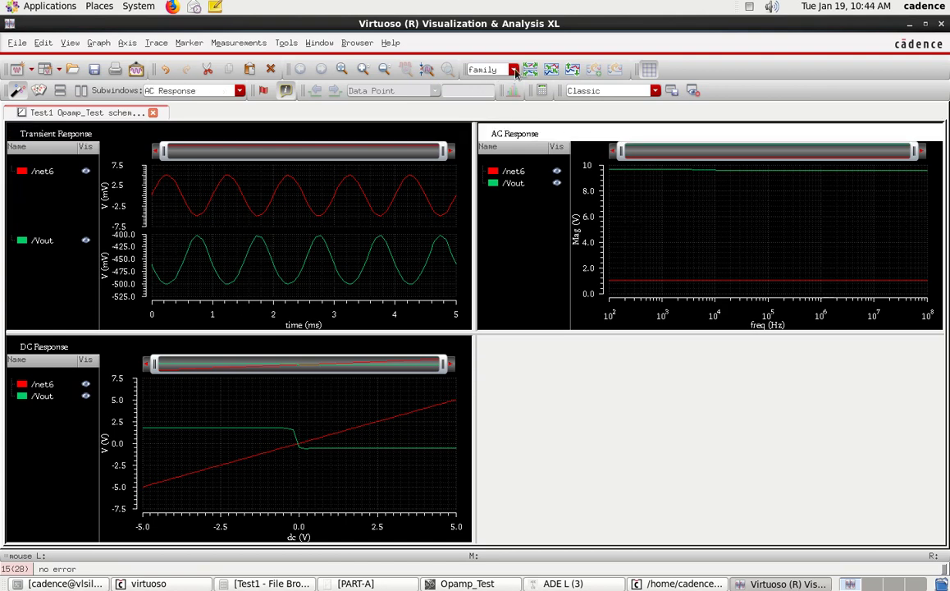
{"action": "key", "text": "s"}
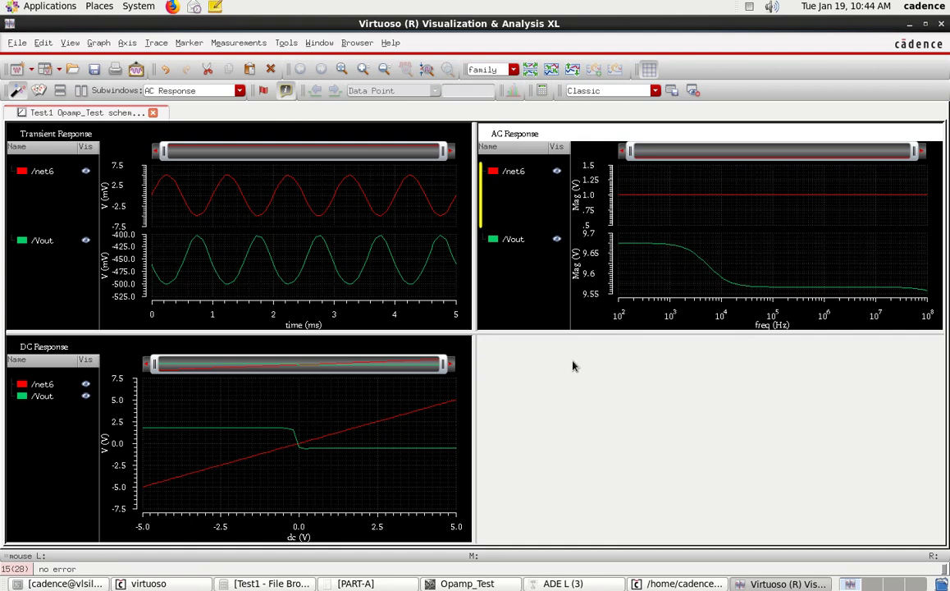
{"action": "left_click", "coordinate": [291, 443]}
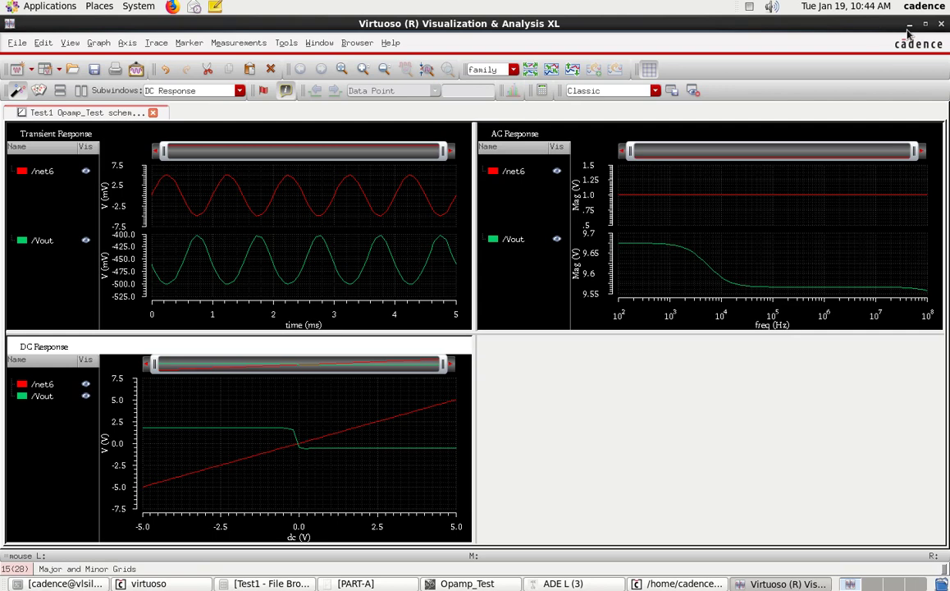
Print the waveforms to a PDF file named OpampPre.pdf in the testvlsi/Test1 folder
{"action": "left_click", "coordinate": [114, 69]}
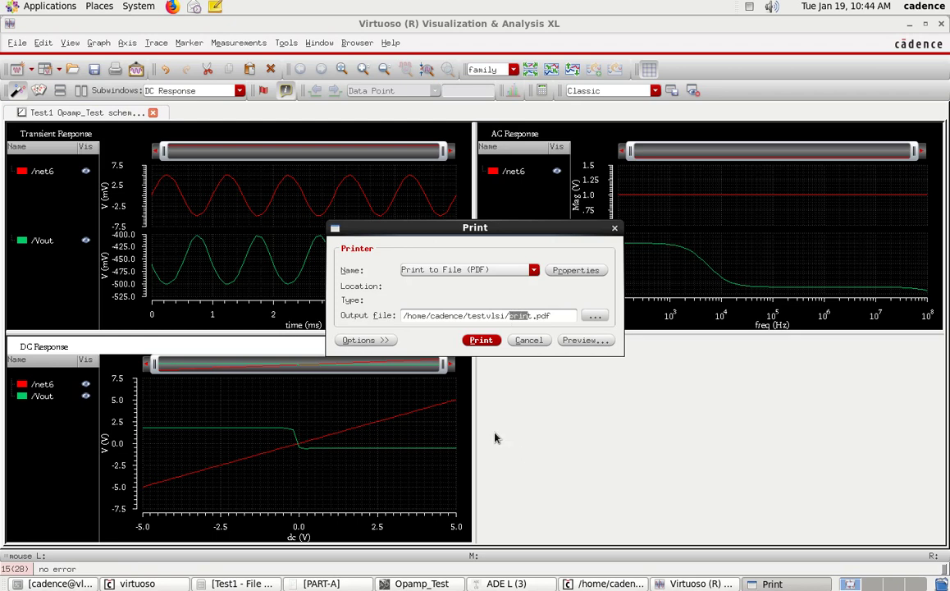
{"action": "key", "text": "BackSpace"}
{"action": "left_click", "coordinate": [597, 315]}
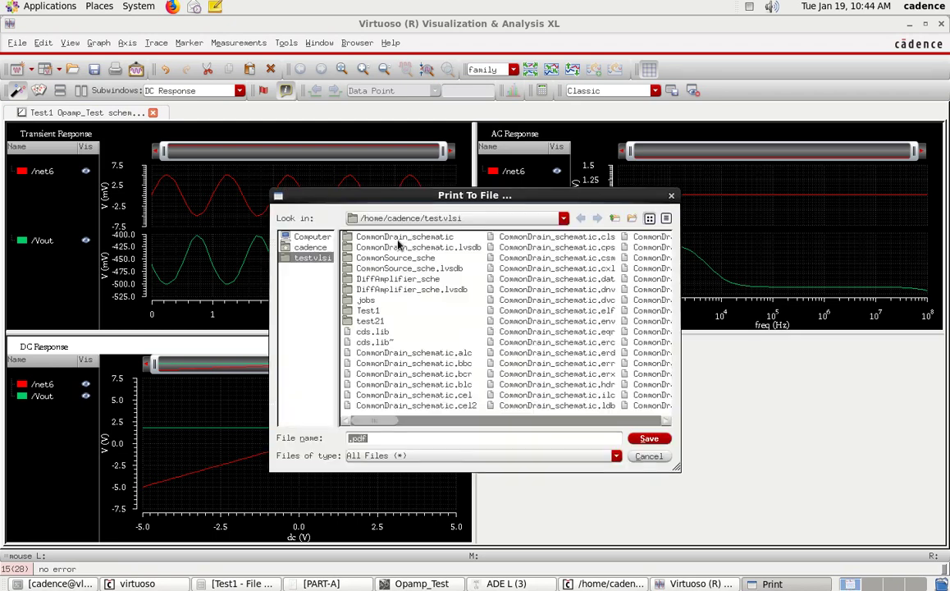
{"action": "double_click", "coordinate": [367, 310]}
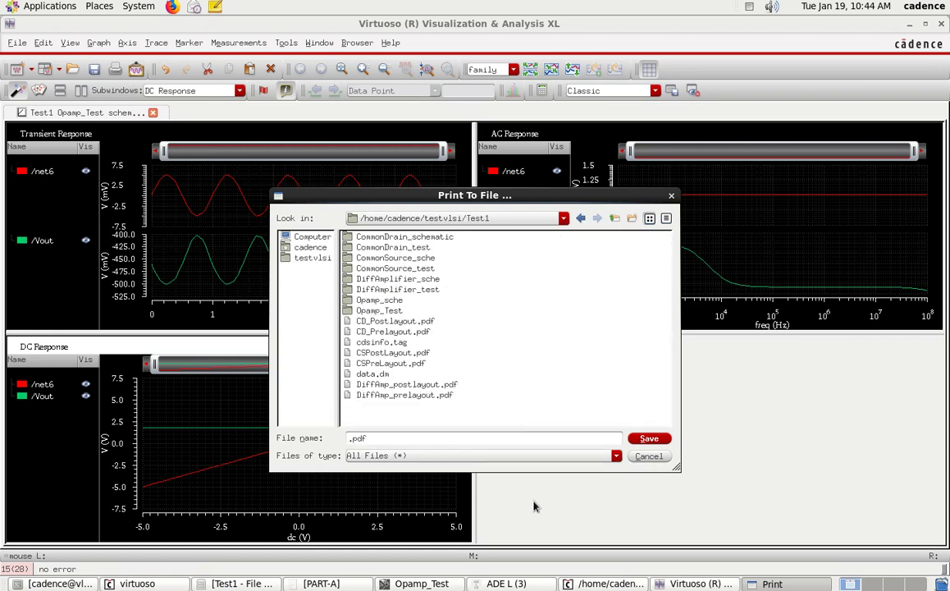
{"action": "type", "text": "ampPre"}
{"action": "left_click", "coordinate": [654, 439]}
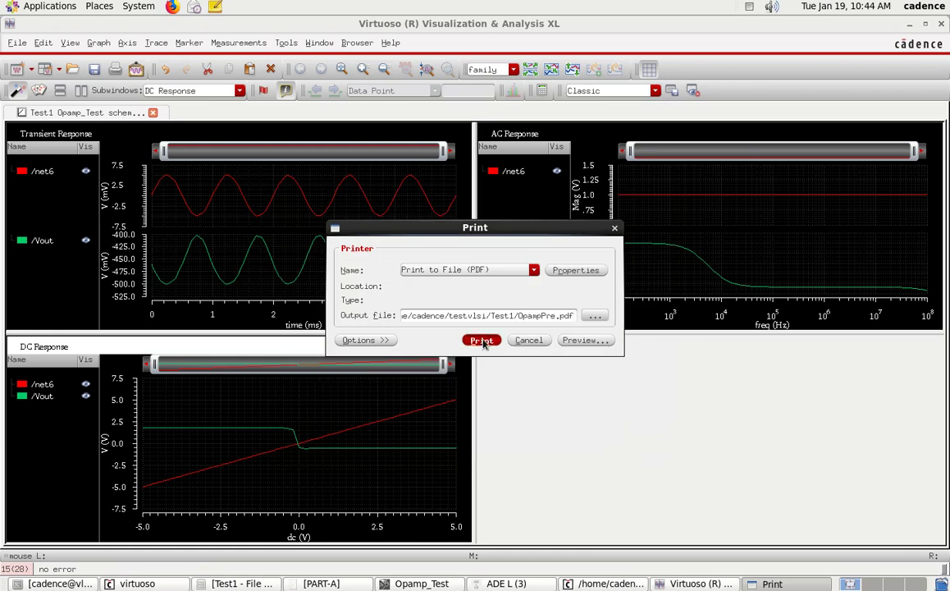
{"action": "left_click", "coordinate": [482, 339]}
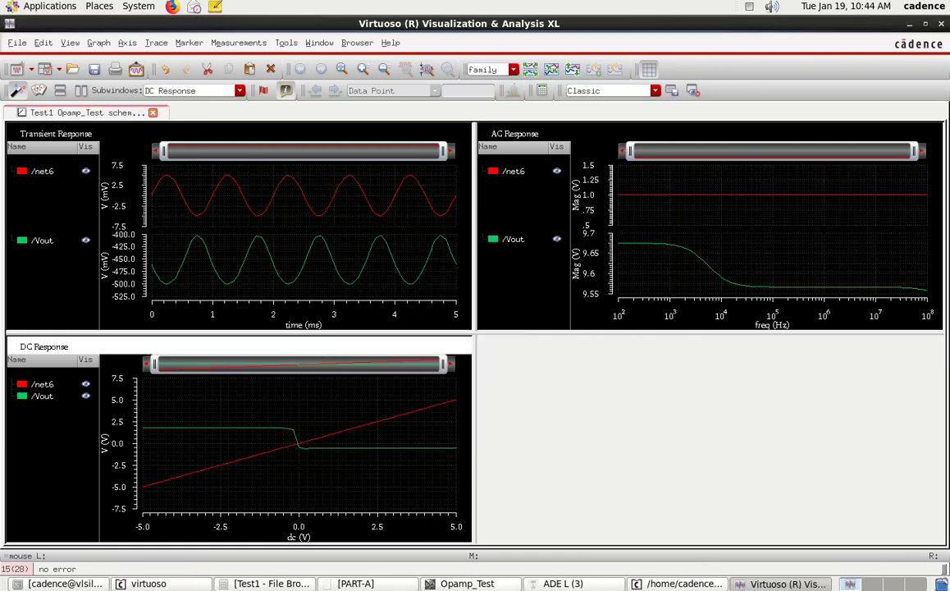
Review the op-amp circuit in the PART-A document, then the Opamp_sche and Opamp_Test schematics
{"action": "left_click", "coordinate": [464, 584]}
{"action": "left_click", "coordinate": [374, 583]}
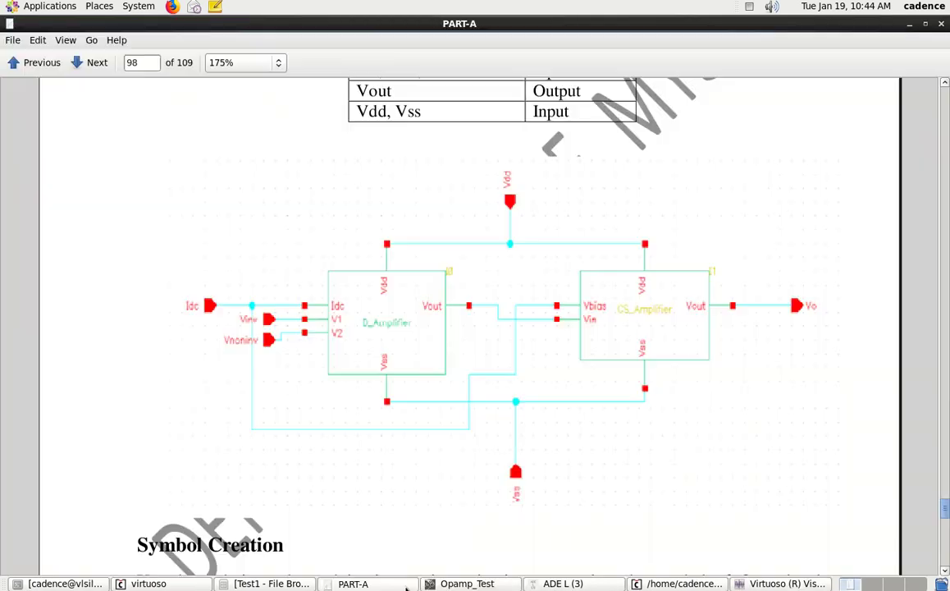
{"action": "left_click", "coordinate": [472, 584]}
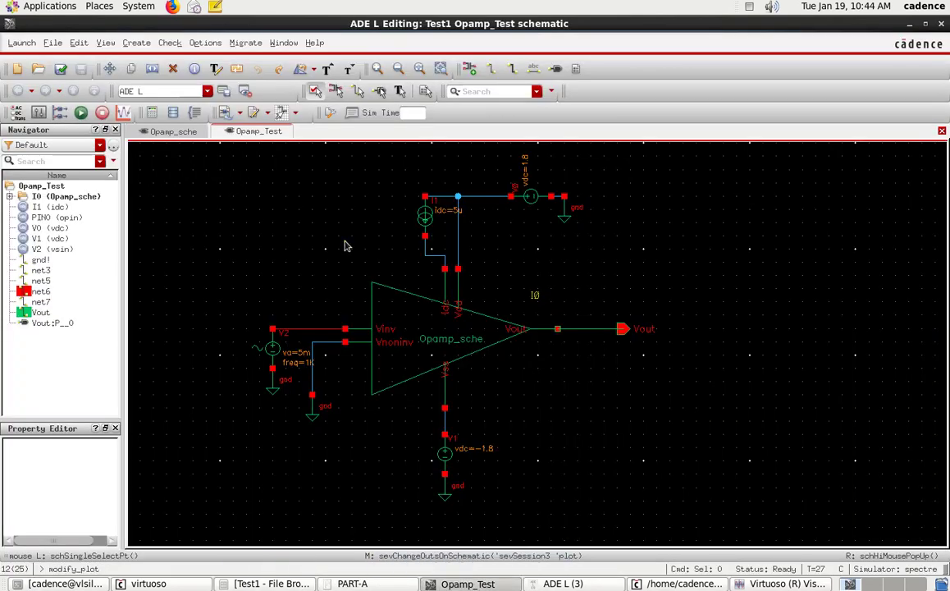
{"action": "left_click", "coordinate": [165, 130]}
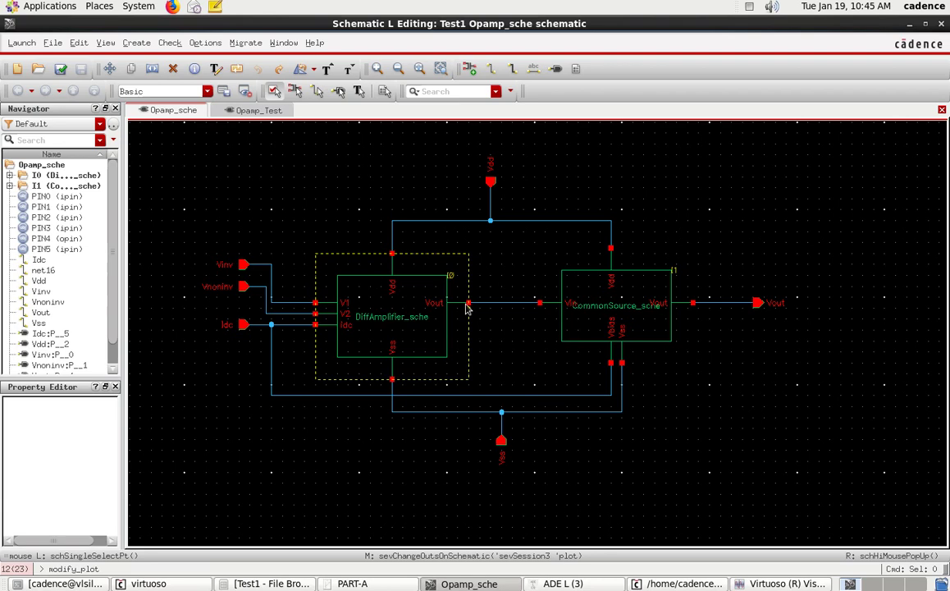
{"action": "left_click", "coordinate": [258, 110]}
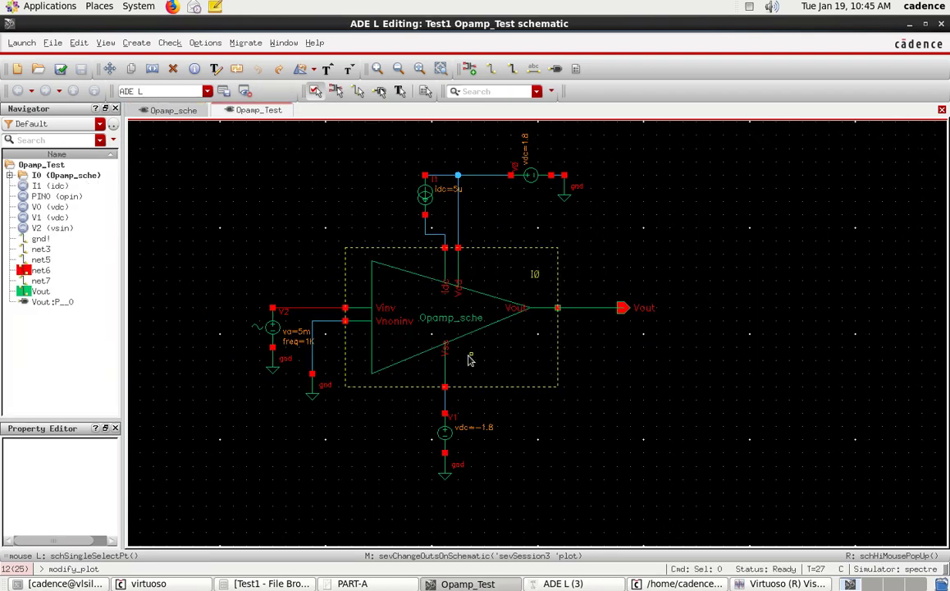